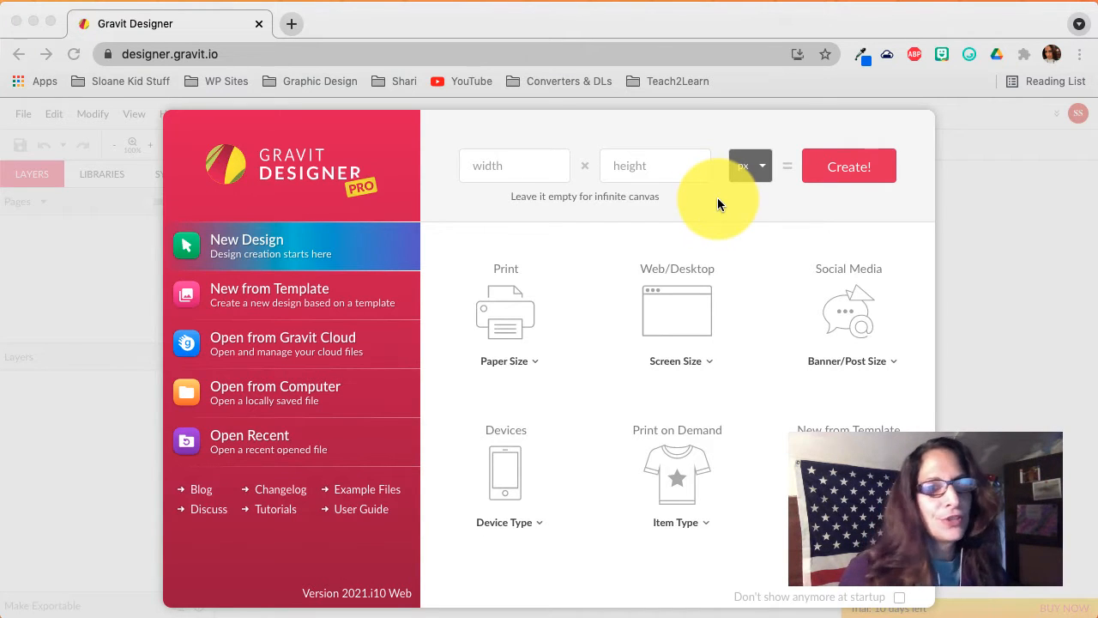
Create a new design with width 800 px and height 800 px.
click(516, 163)
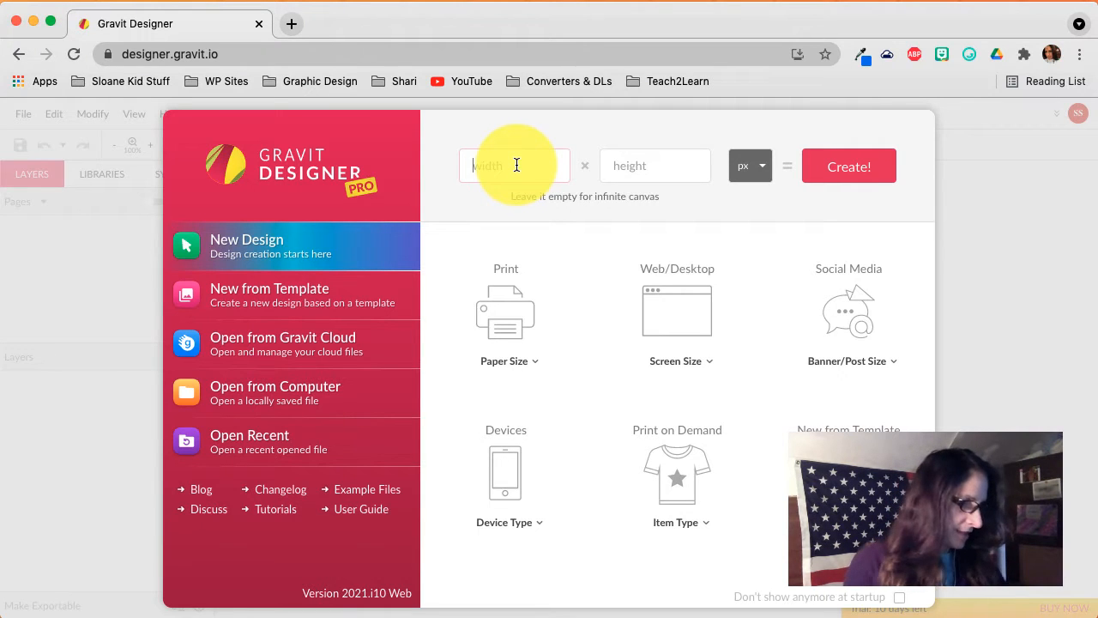
text(800)
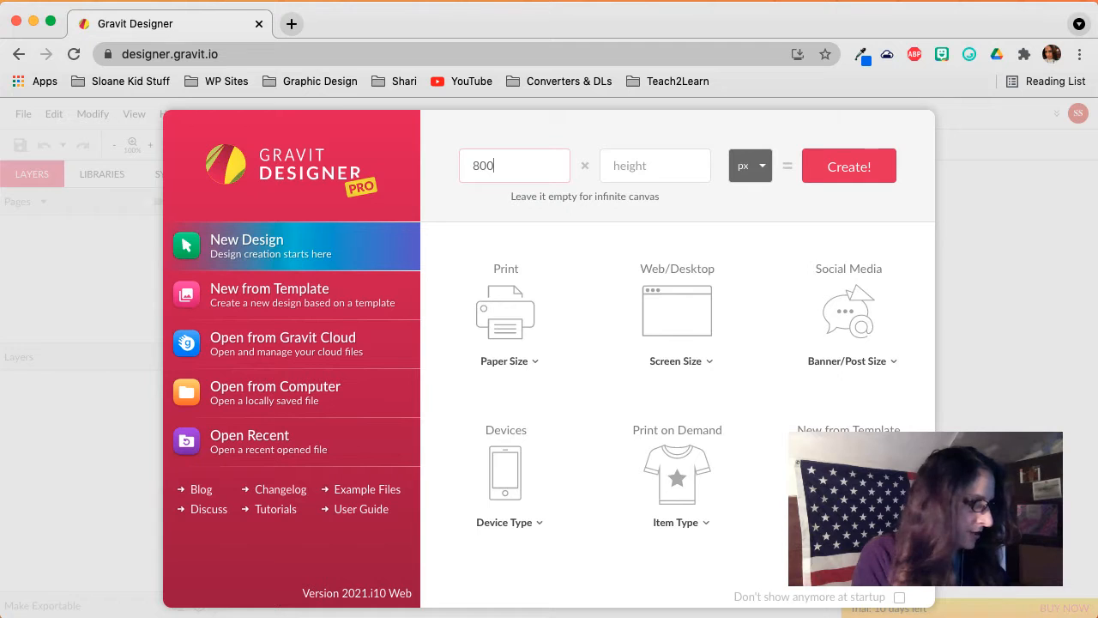
key(Tab)
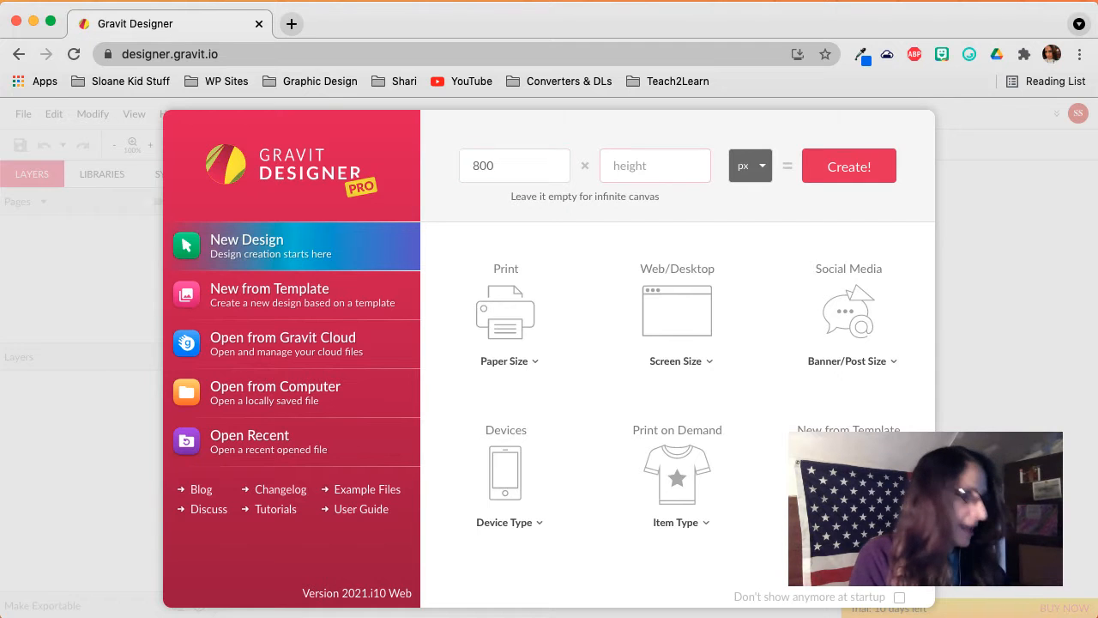
text(800)
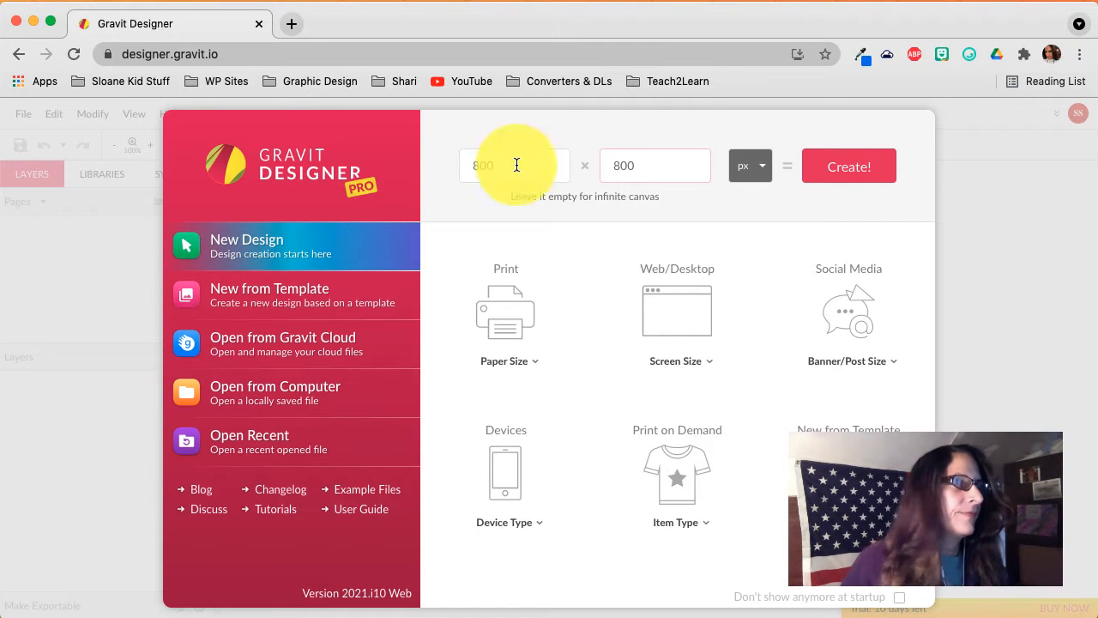
click(854, 172)
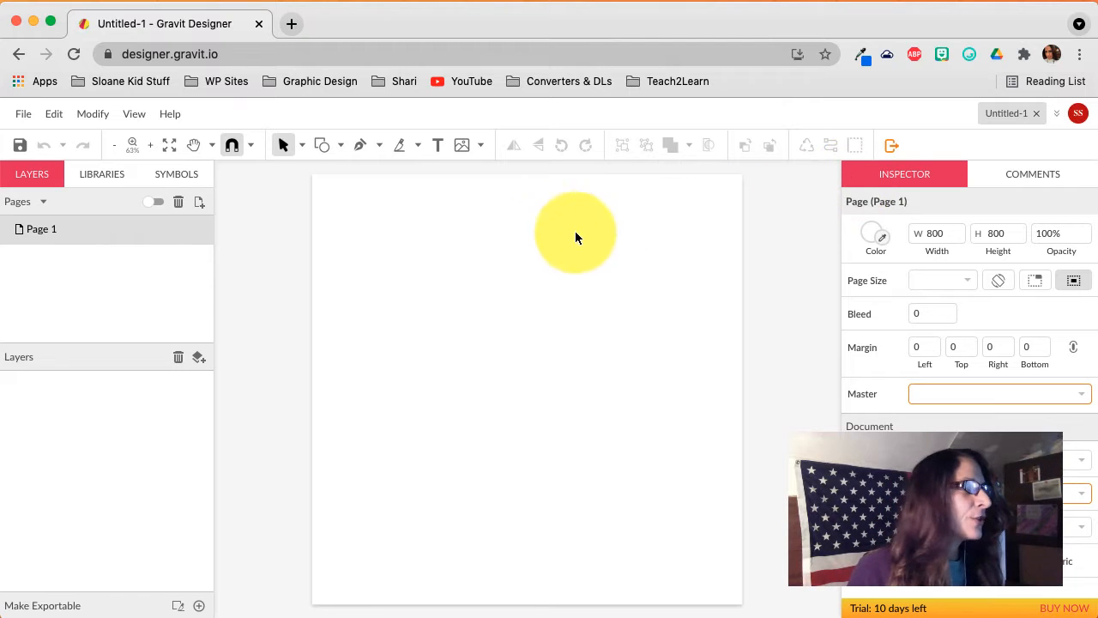
Place a text box near the top of the page reading 'Digital Drawing Practice 1'.
click(436, 146)
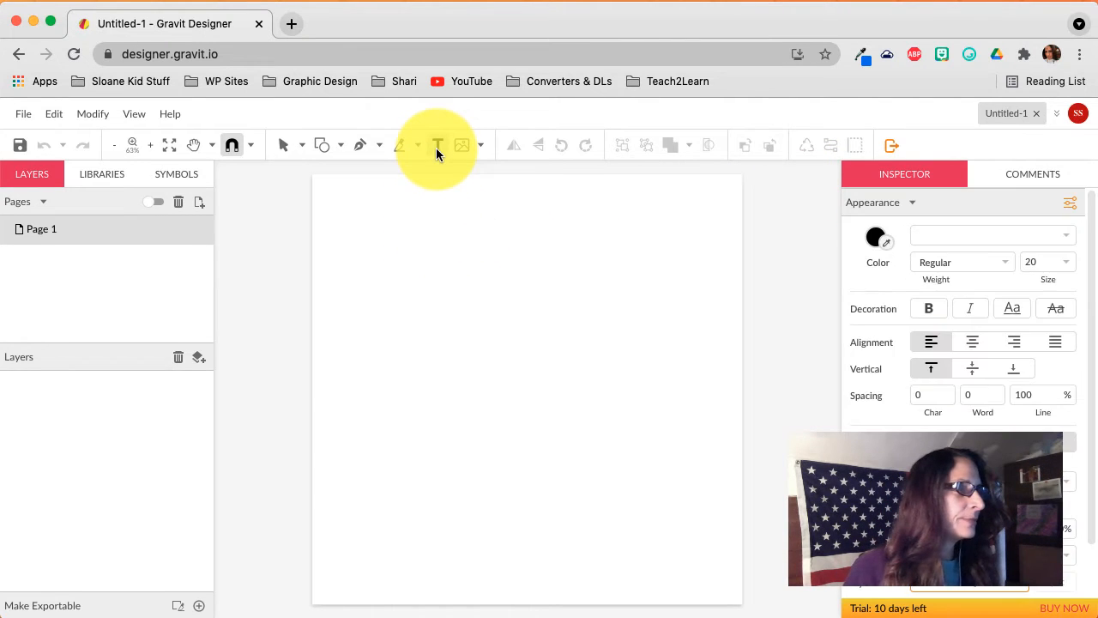
click(446, 216)
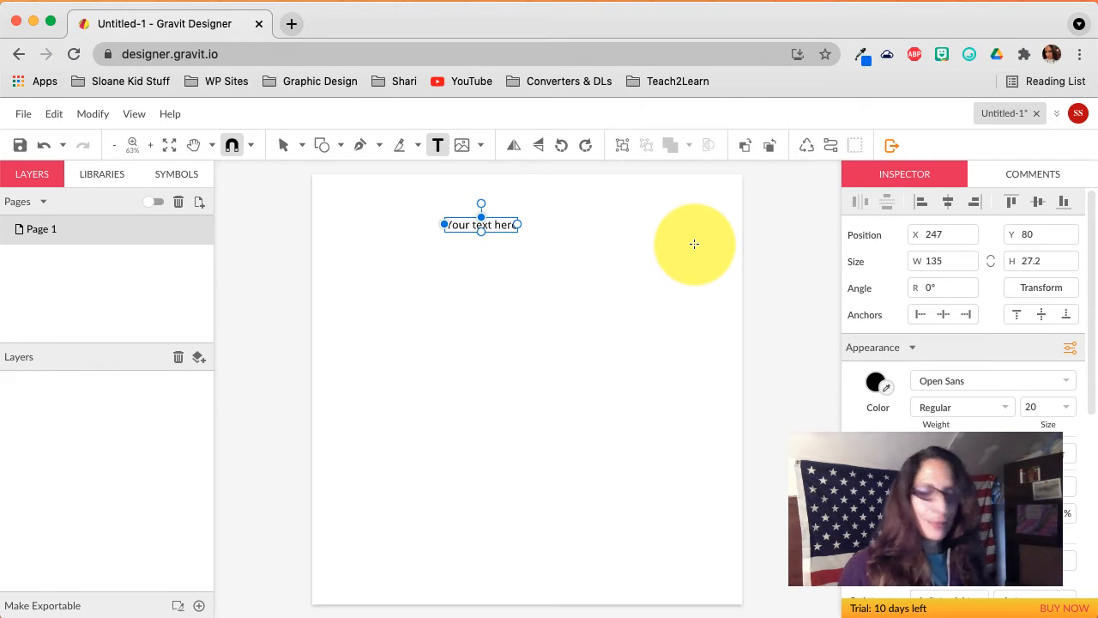
key(Escape)
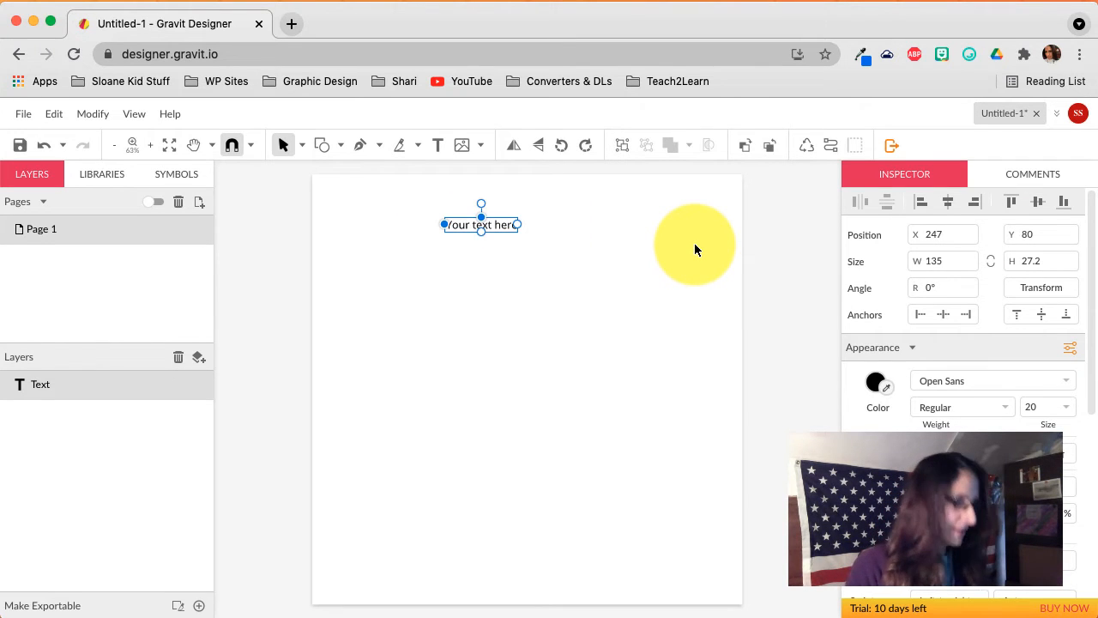
key(i)
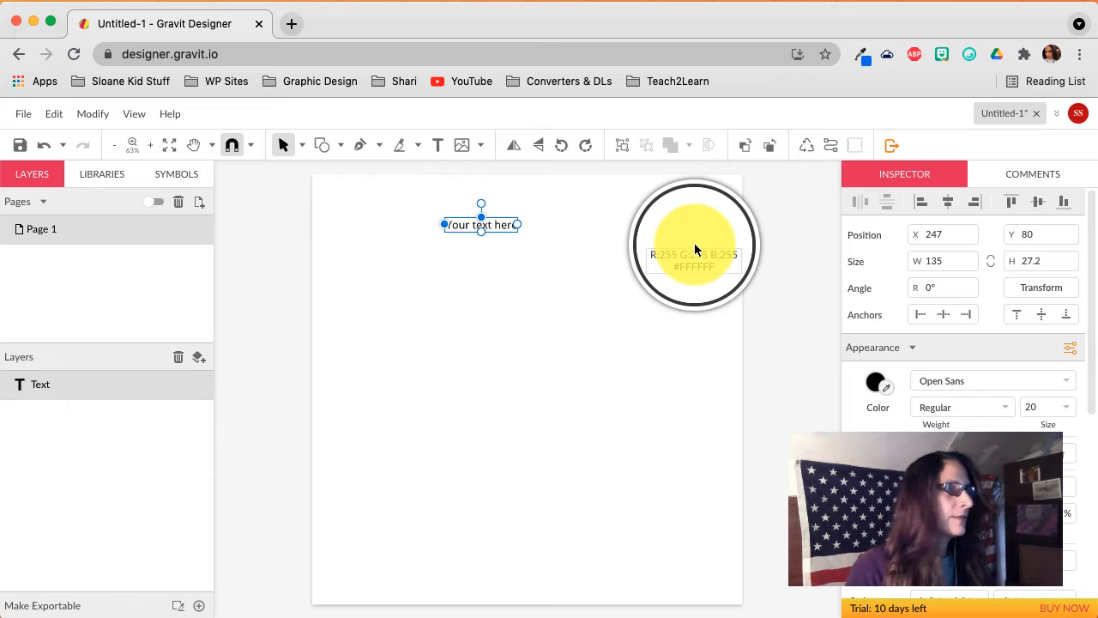
click(474, 228)
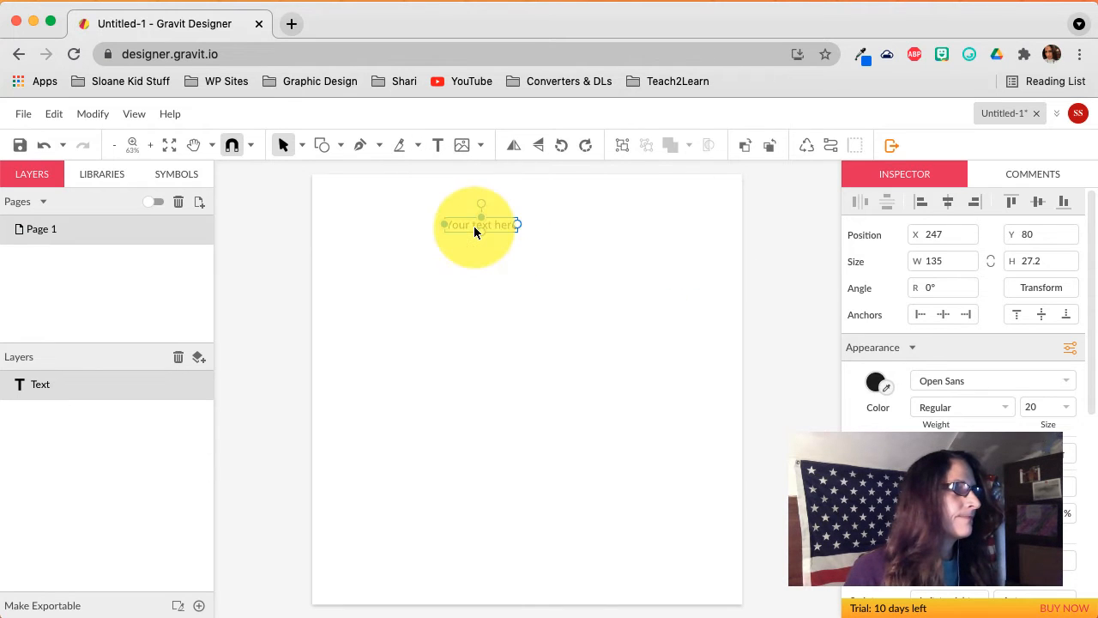
double_click(473, 226)
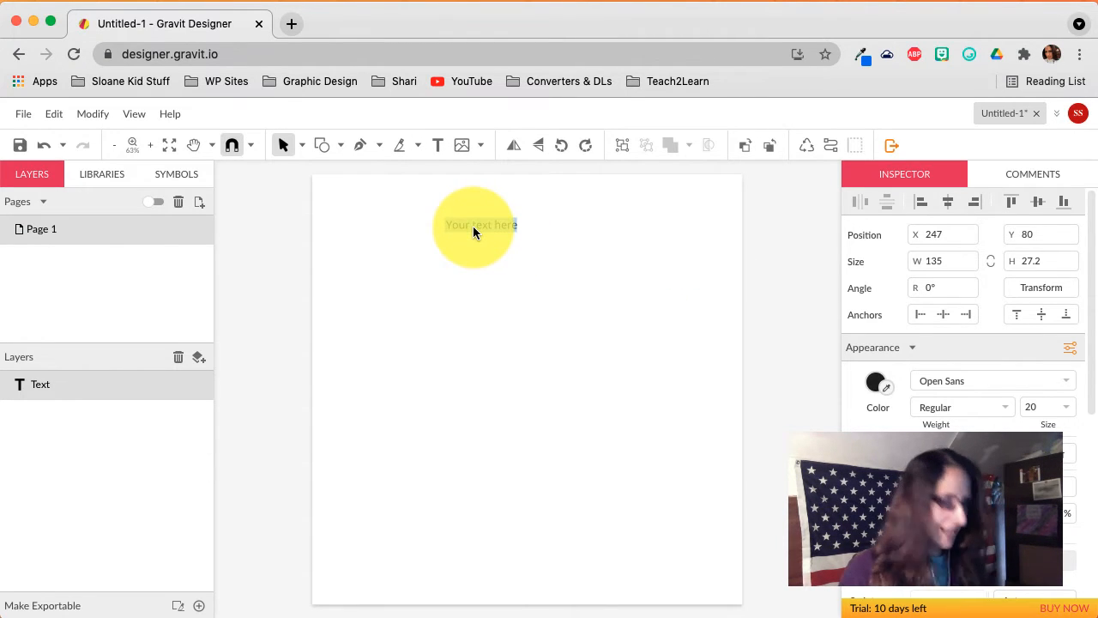
text(Digit)
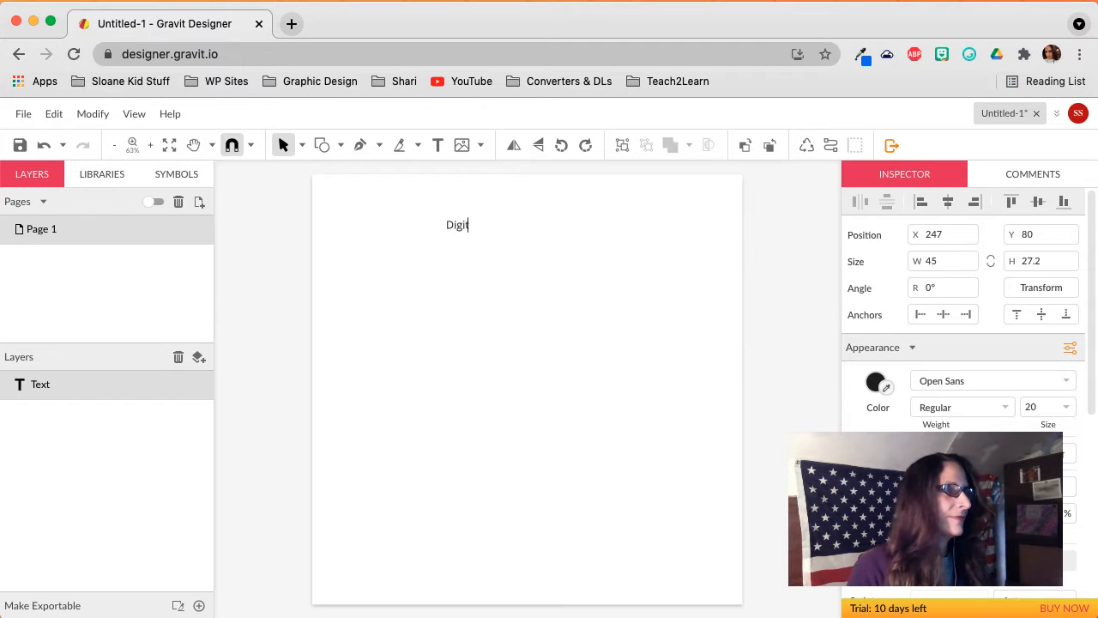
text(al Drawing)
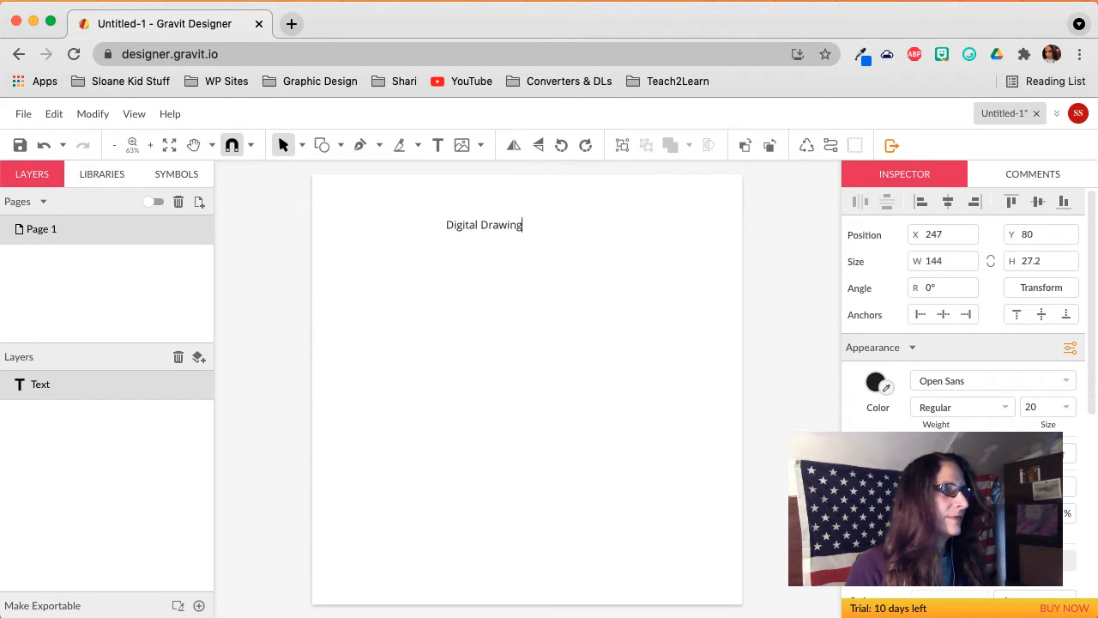
text( Practice)
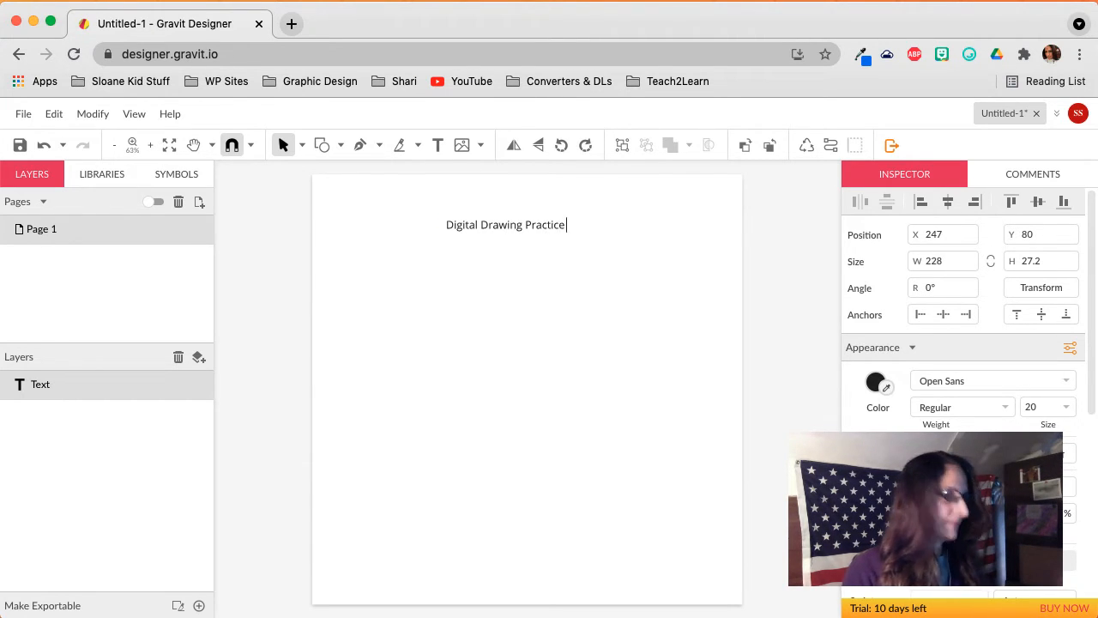
text( 1)
key(super+a)
scroll(472, 226, down, 1)
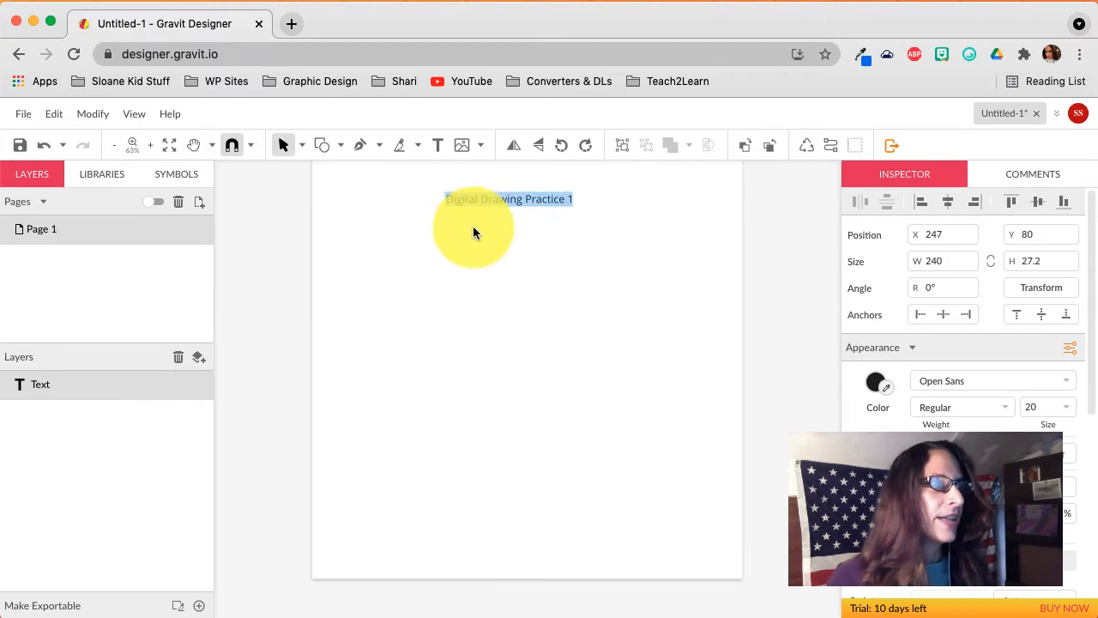
key(Escape)
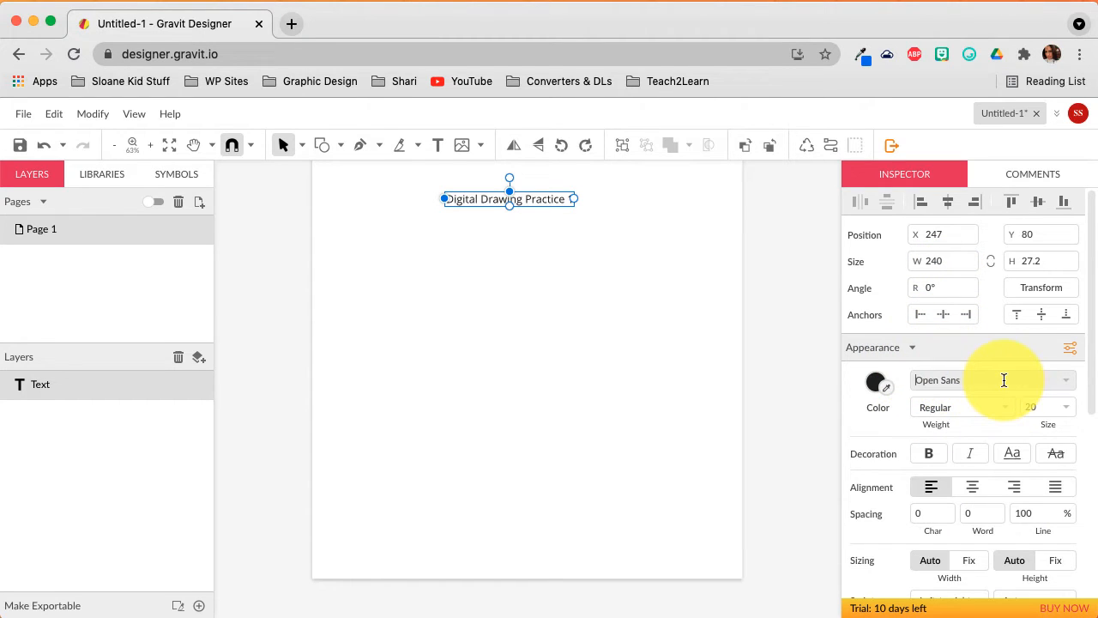
Set the title font to Otomanopee One at size 43 and move it up-left.
click(1070, 380)
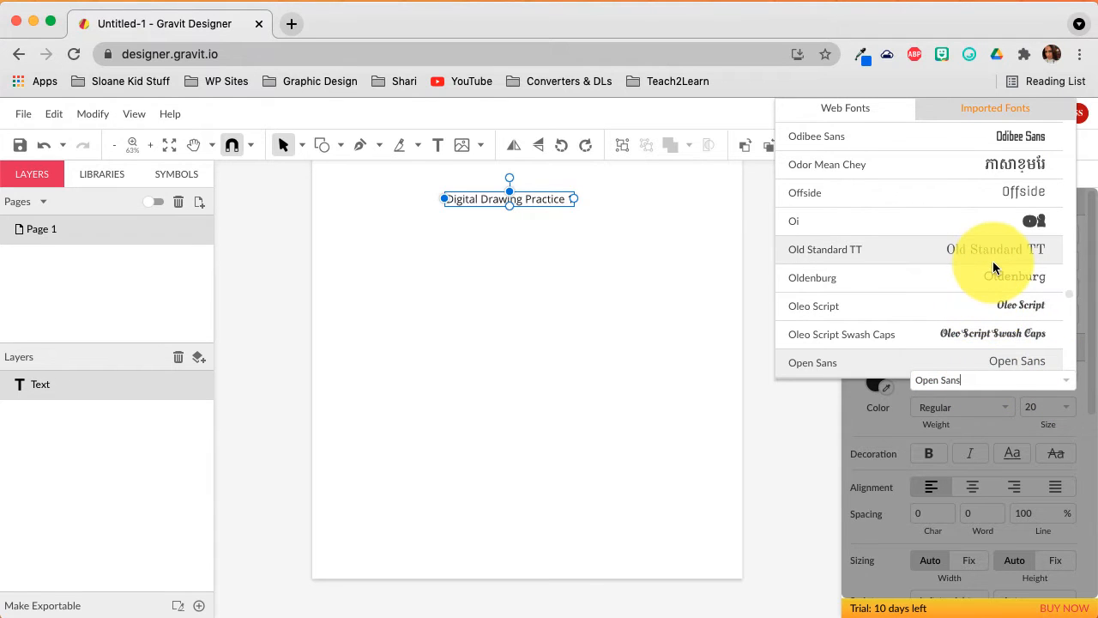
scroll(994, 268, down, 2)
scroll(994, 269, down, 5)
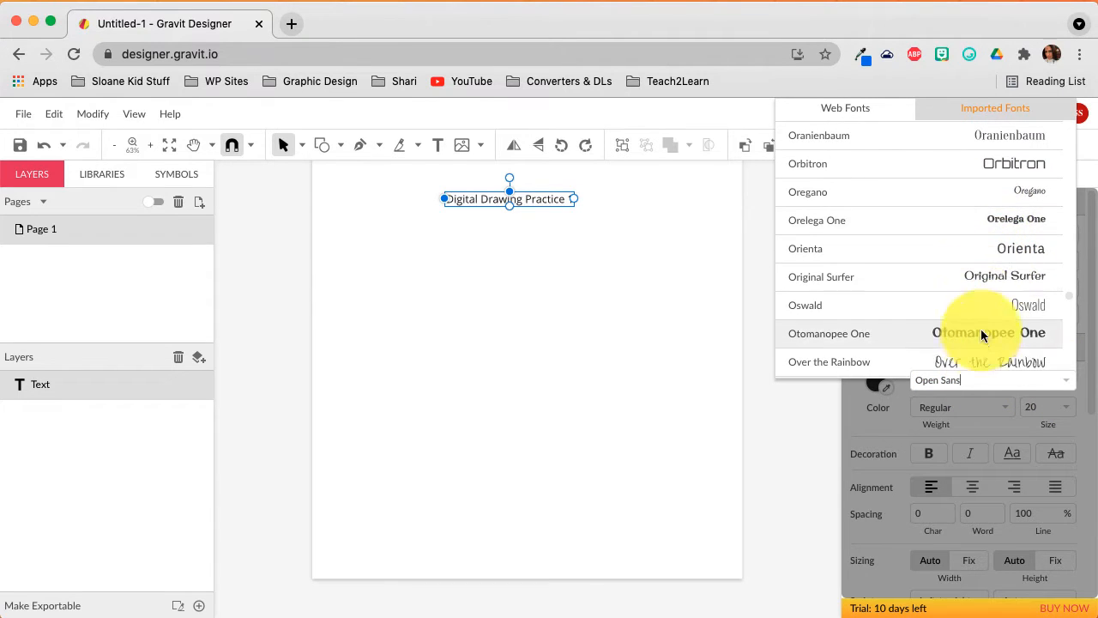
click(981, 332)
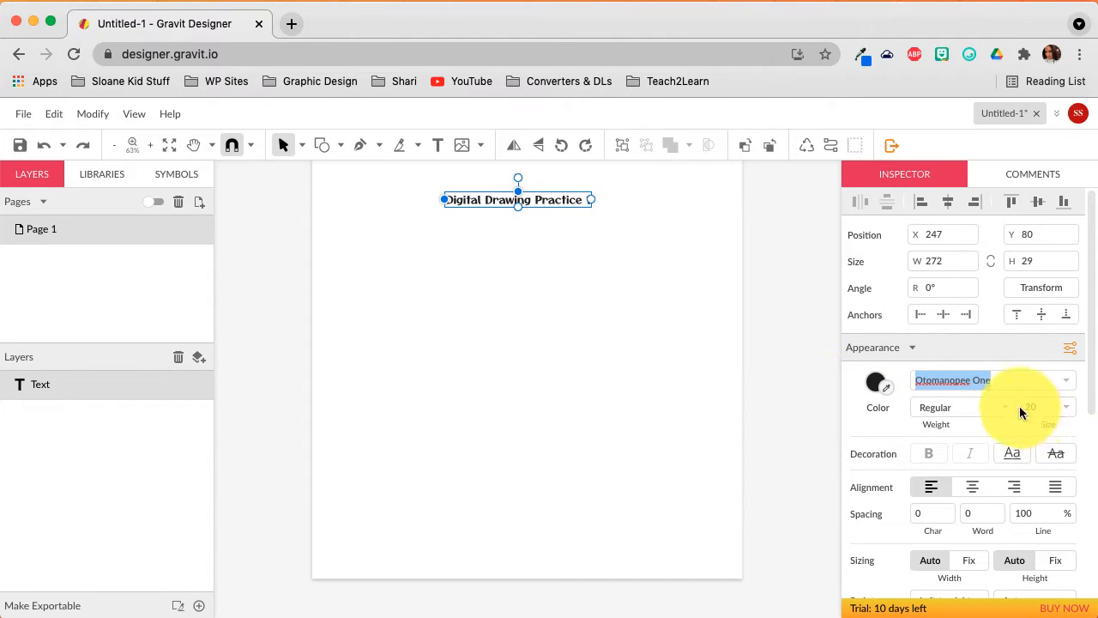
mouse_move(1050, 413)
mouse_down()
mouse_move(1051, 395)
mouse_move(1034, 398)
mouse_up()
drag(675, 209, 614, 203)
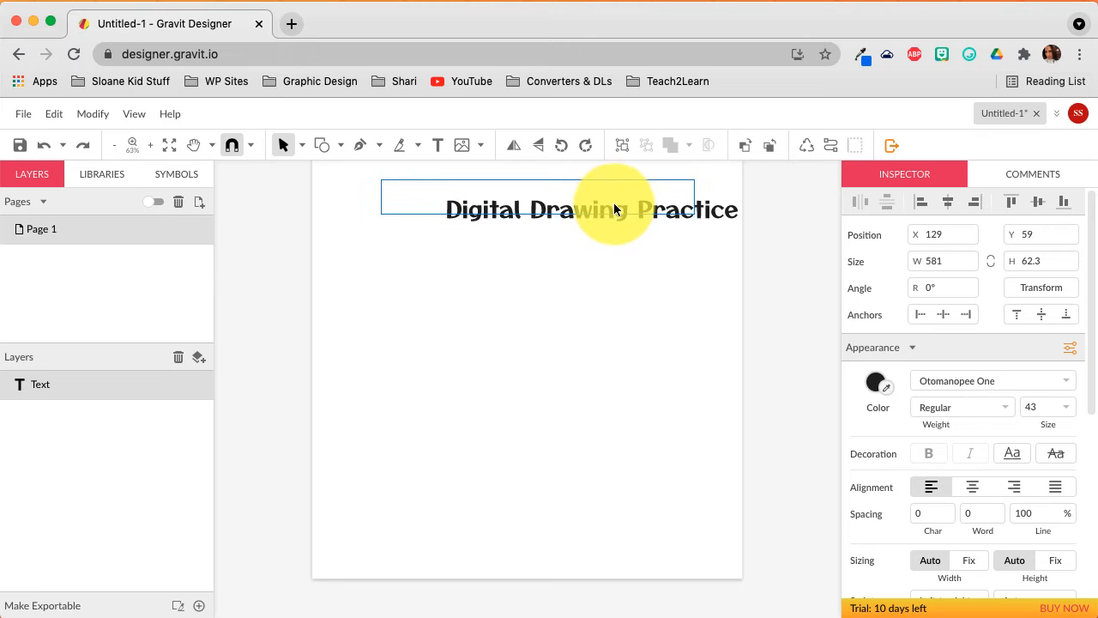
click(613, 261)
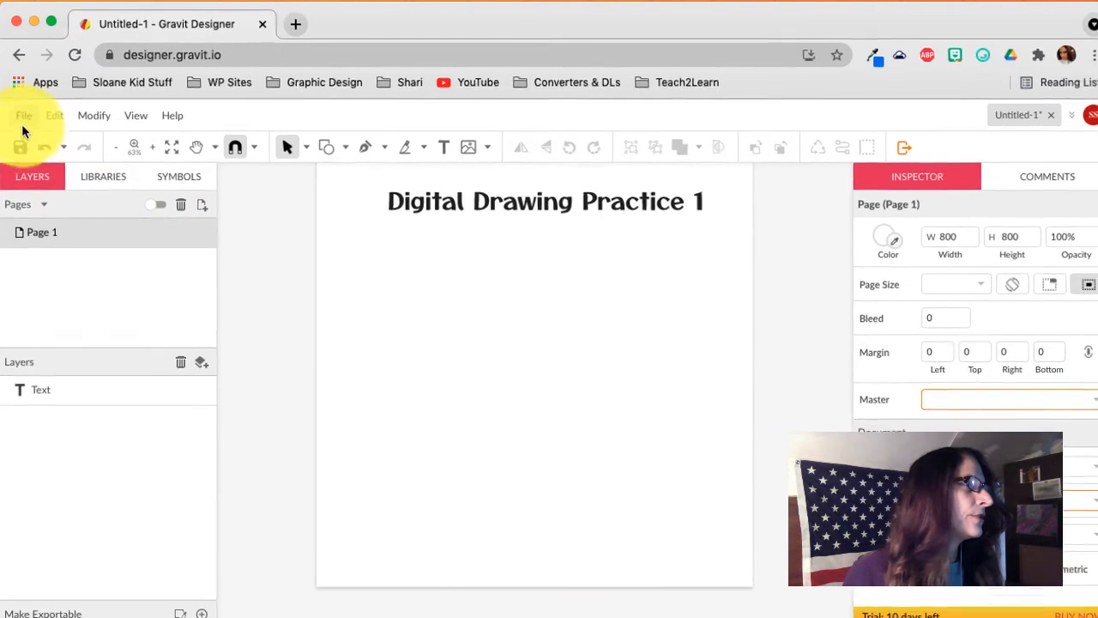
Place the Desktop colour palette screenshot on the page and drag it down-right below the title.
click(23, 118)
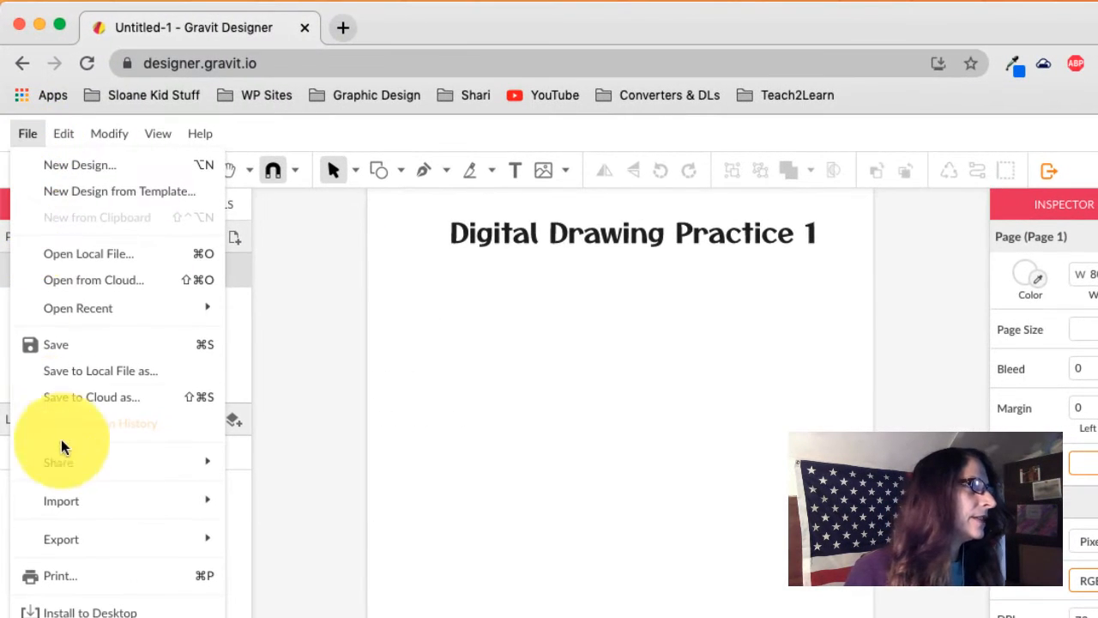
mouse_move(63, 429)
click(278, 505)
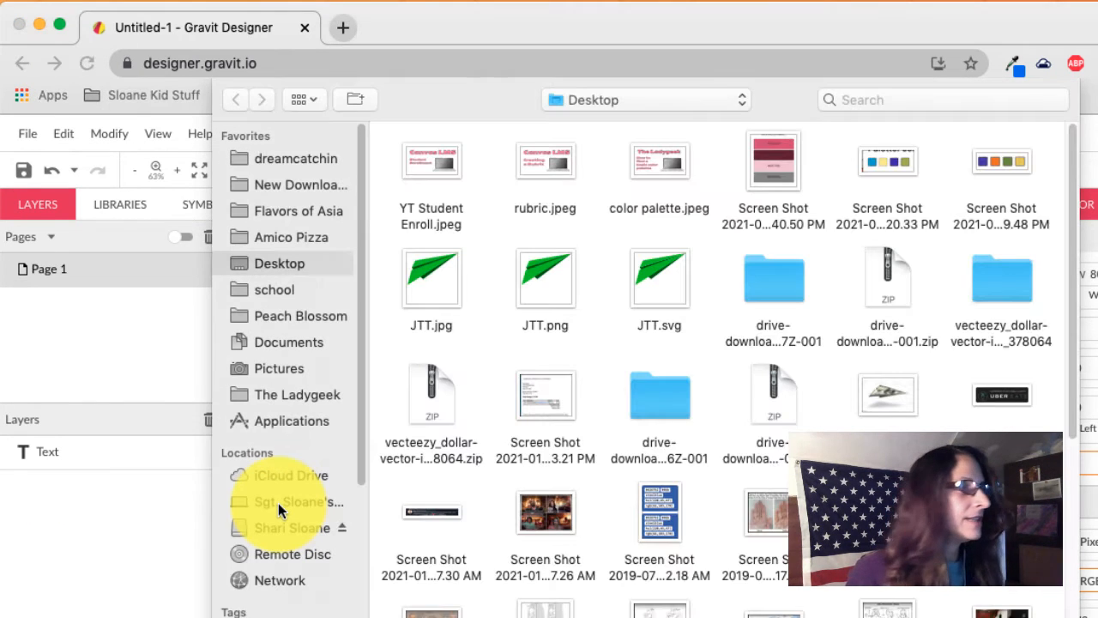
click(777, 171)
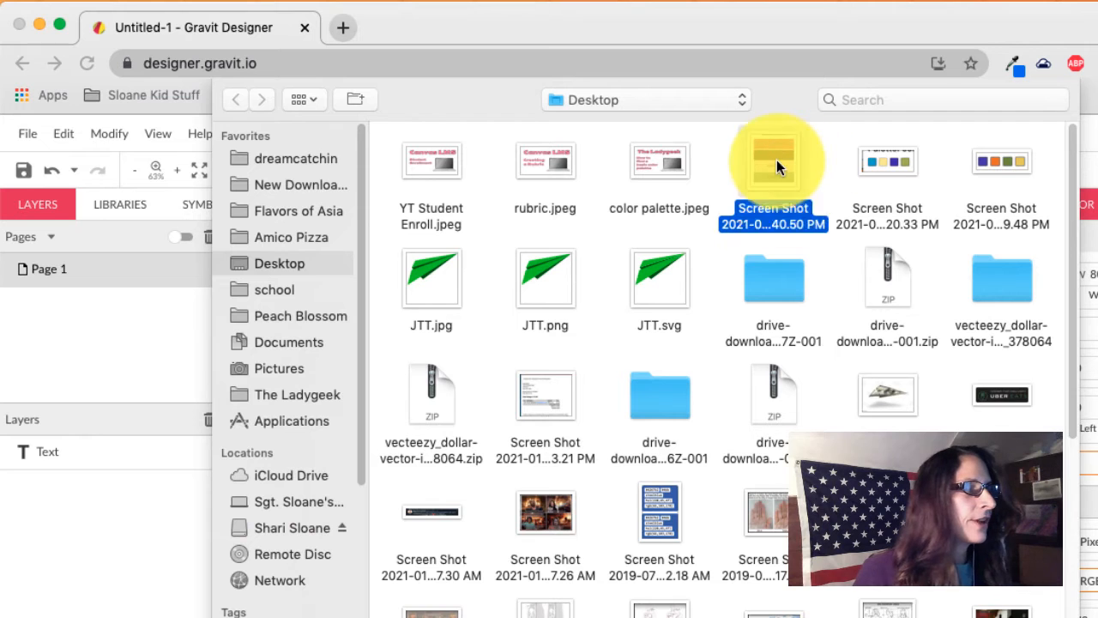
click(1040, 611)
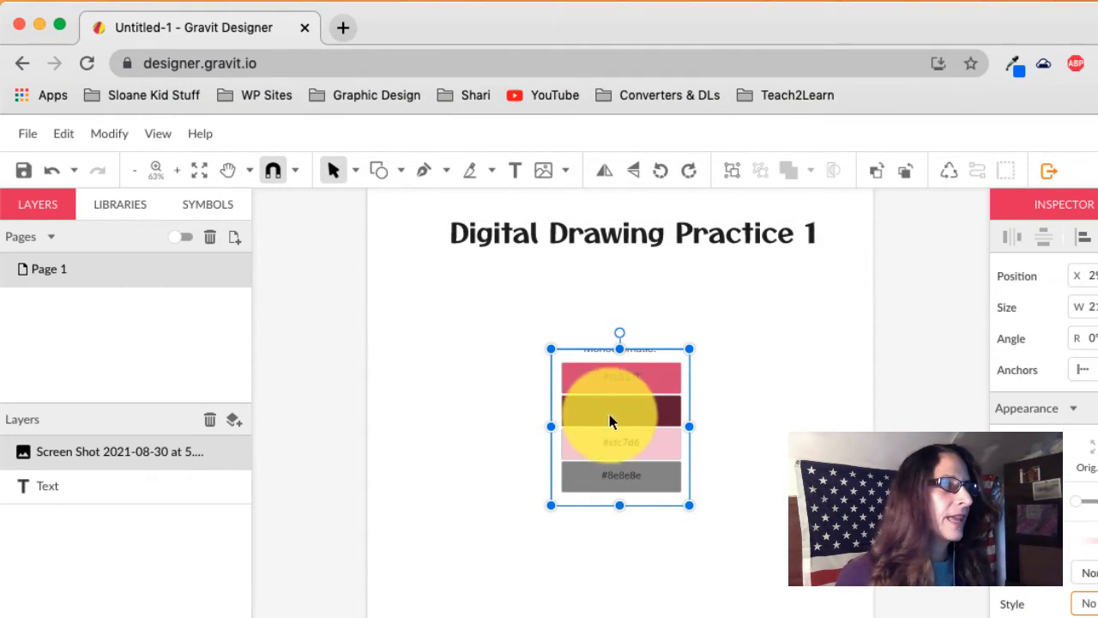
drag(609, 414, 780, 565)
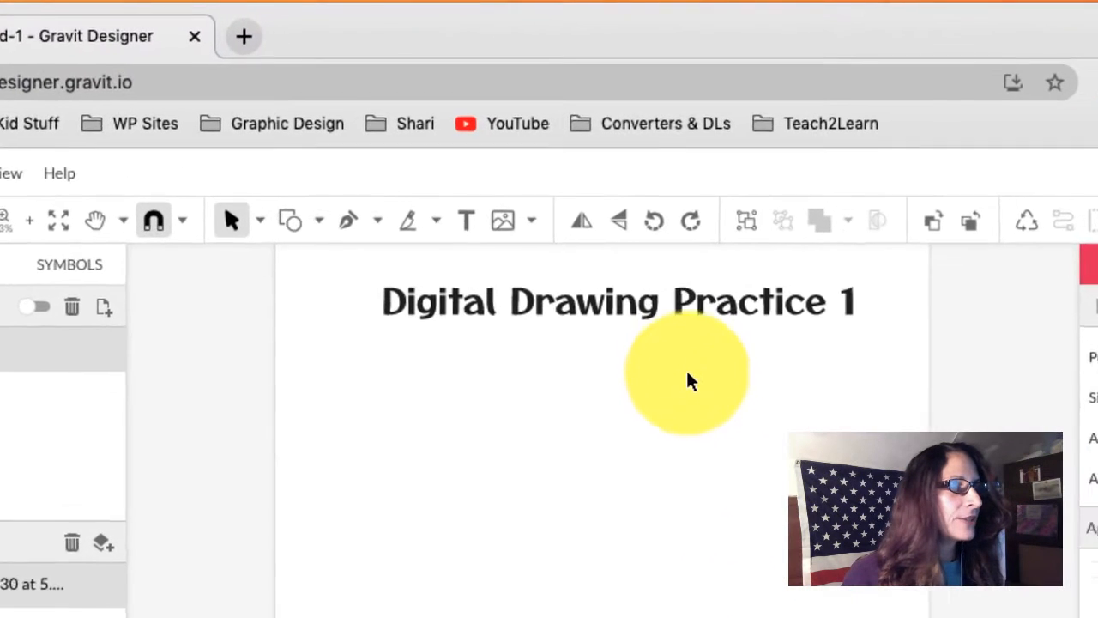
Colour the title pink by eyedropping the palette's #cc517f swatch.
click(689, 326)
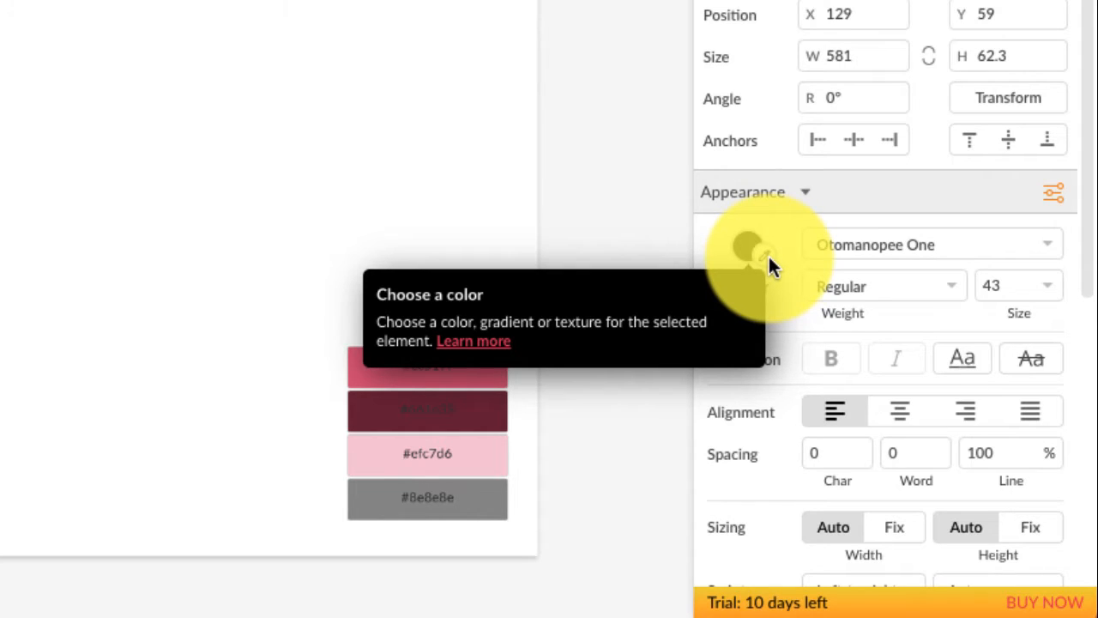
click(768, 254)
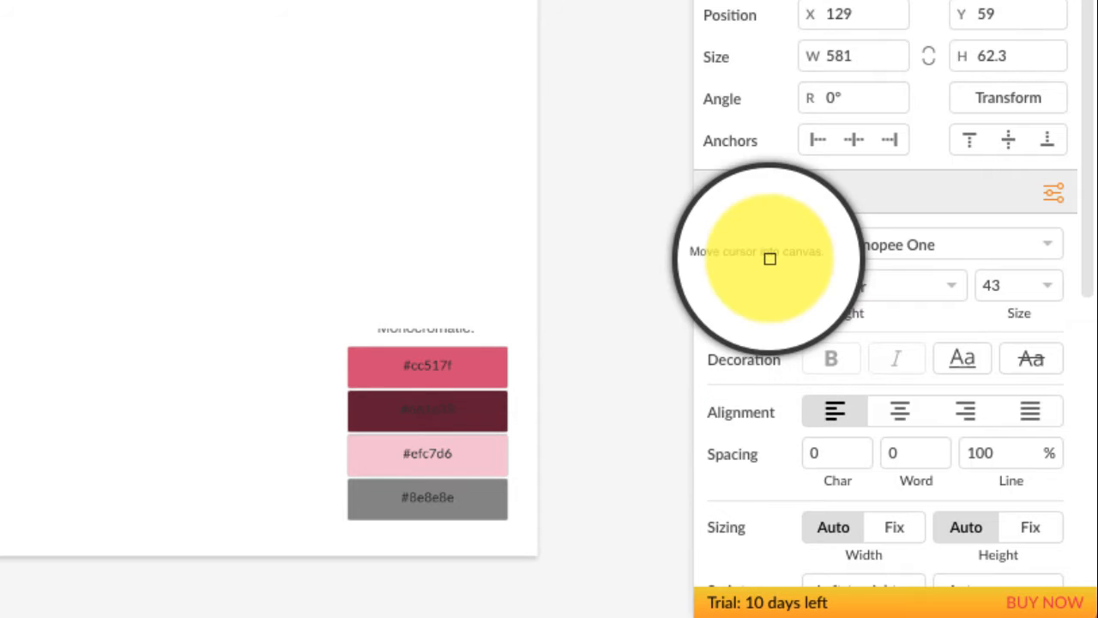
click(455, 369)
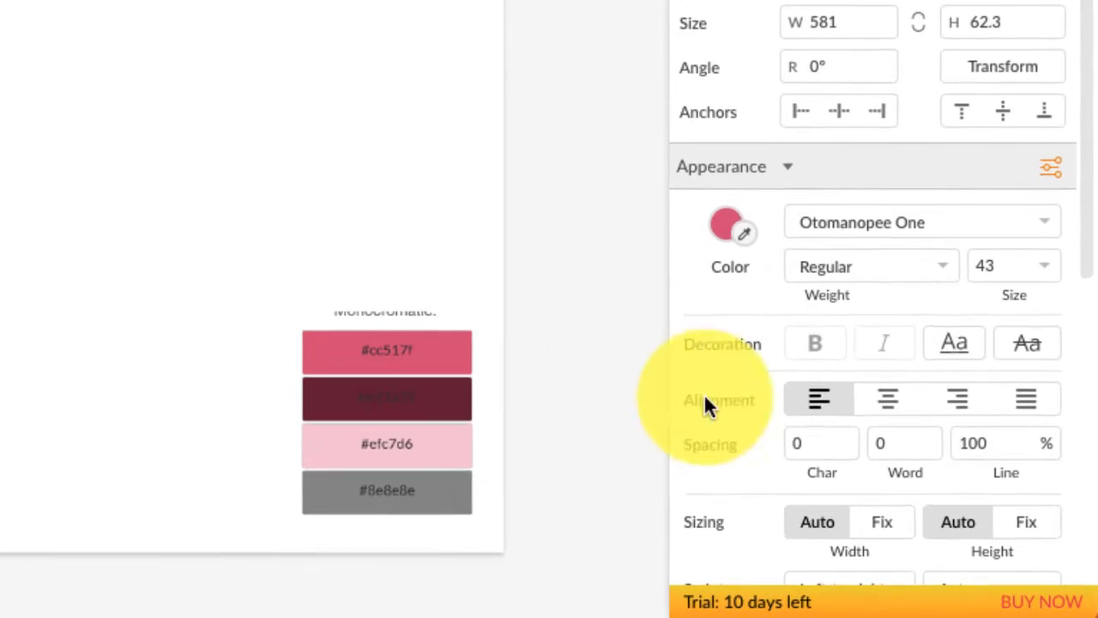
drag(1086, 248, 1079, 565)
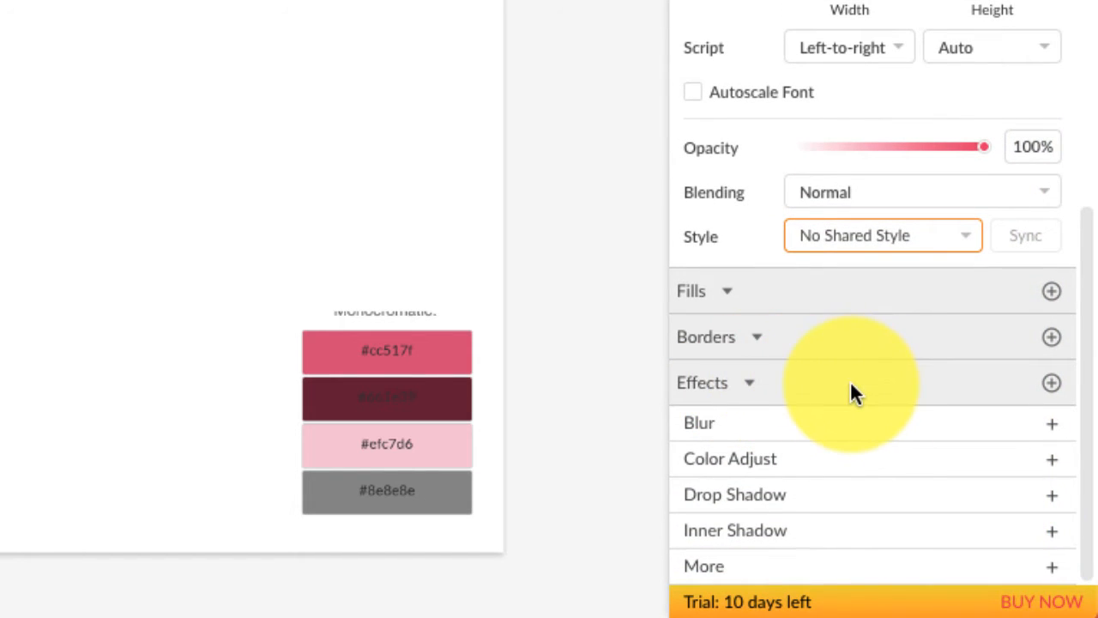
Add a drop shadow to the title with a horizontal offset of 5.
click(867, 506)
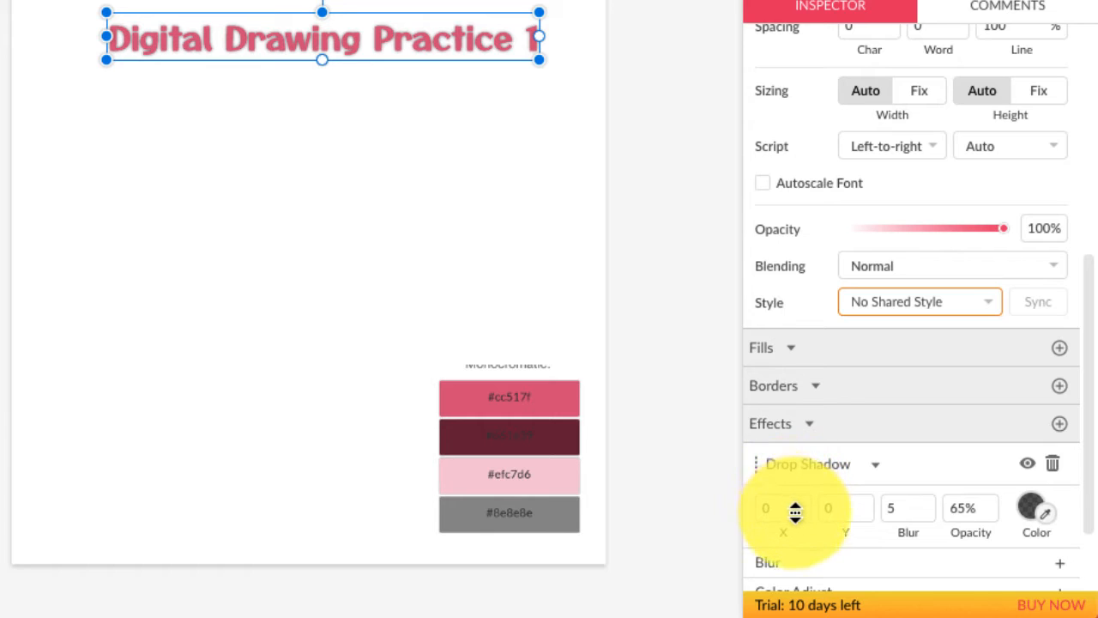
right_click(796, 515)
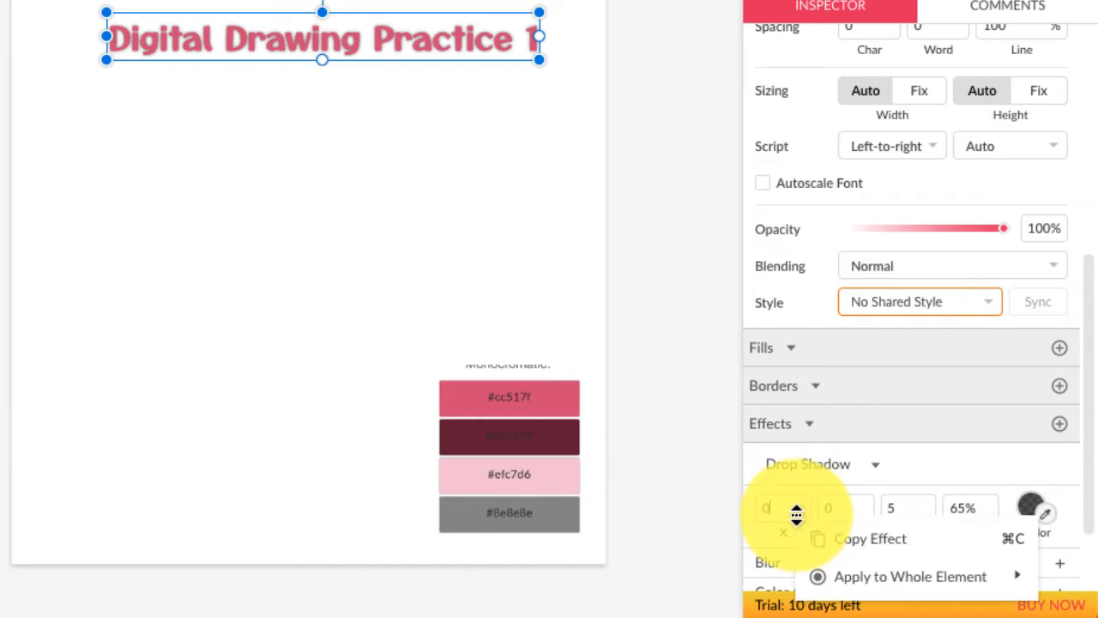
drag(796, 515, 792, 499)
mouse_move(791, 504)
mouse_down()
mouse_move(797, 531)
mouse_move(797, 507)
mouse_up()
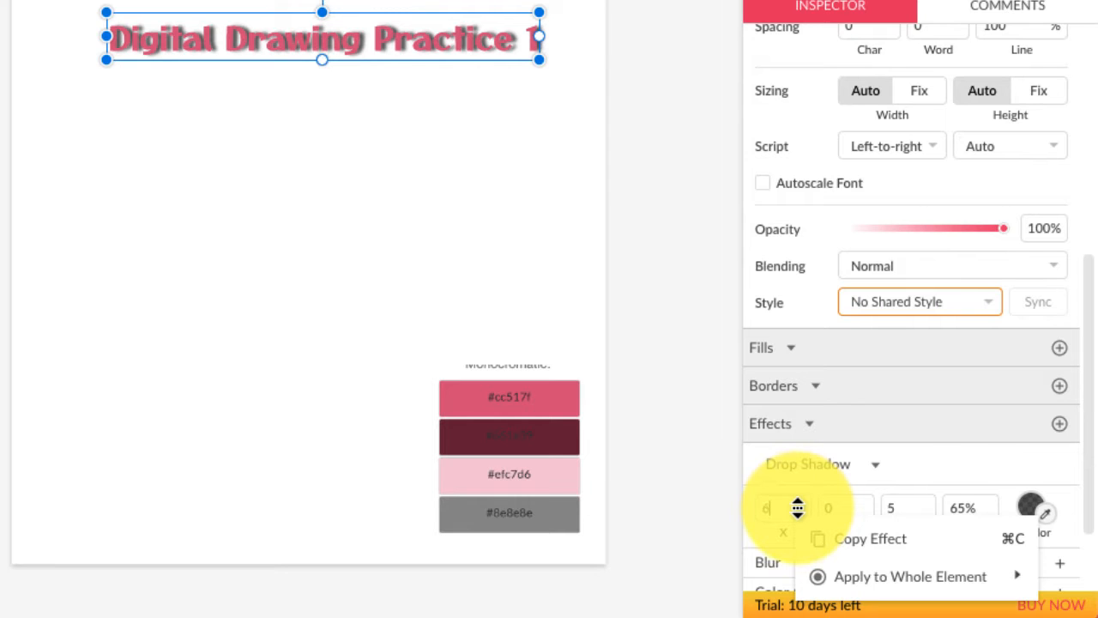
mouse_move(798, 508)
mouse_down()
mouse_move(883, 478)
mouse_move(993, 466)
mouse_move(789, 490)
mouse_move(781, 508)
mouse_up()
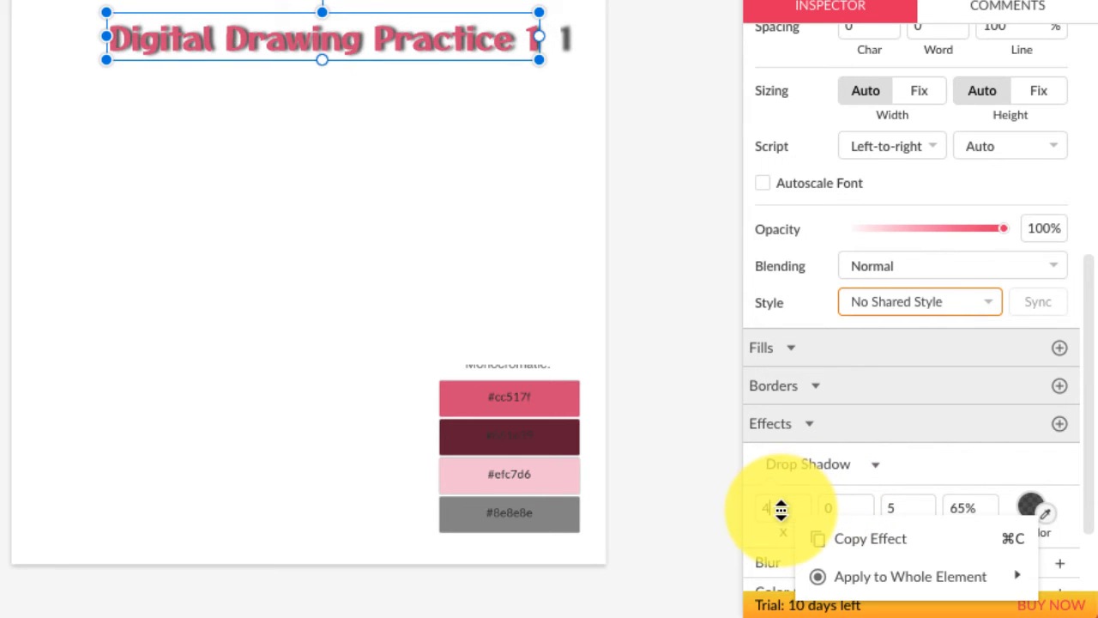
click(783, 509)
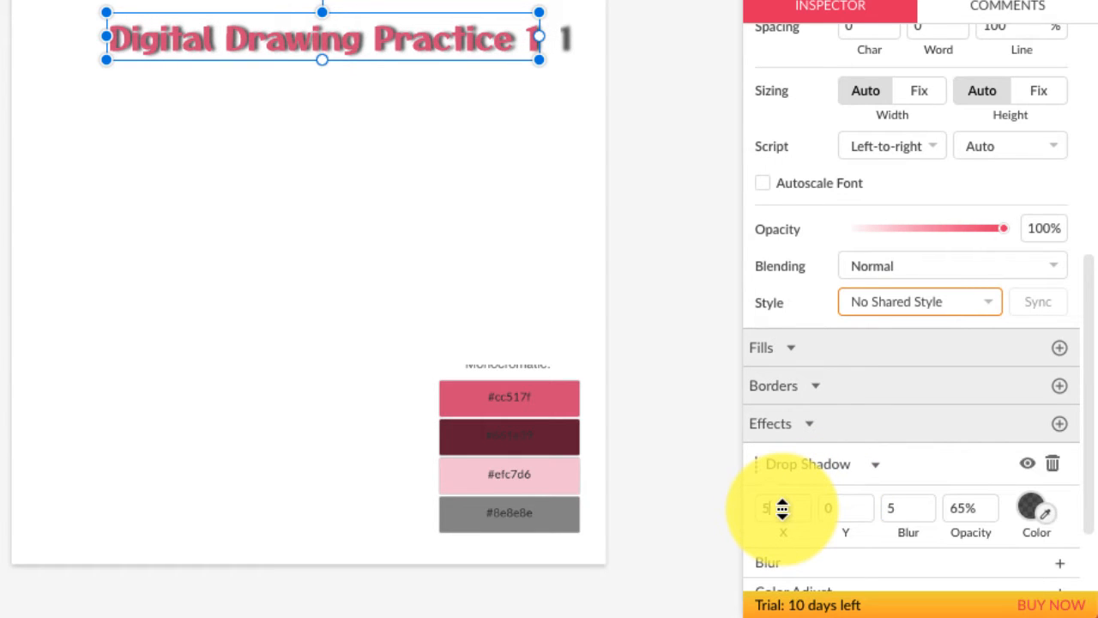
click(782, 509)
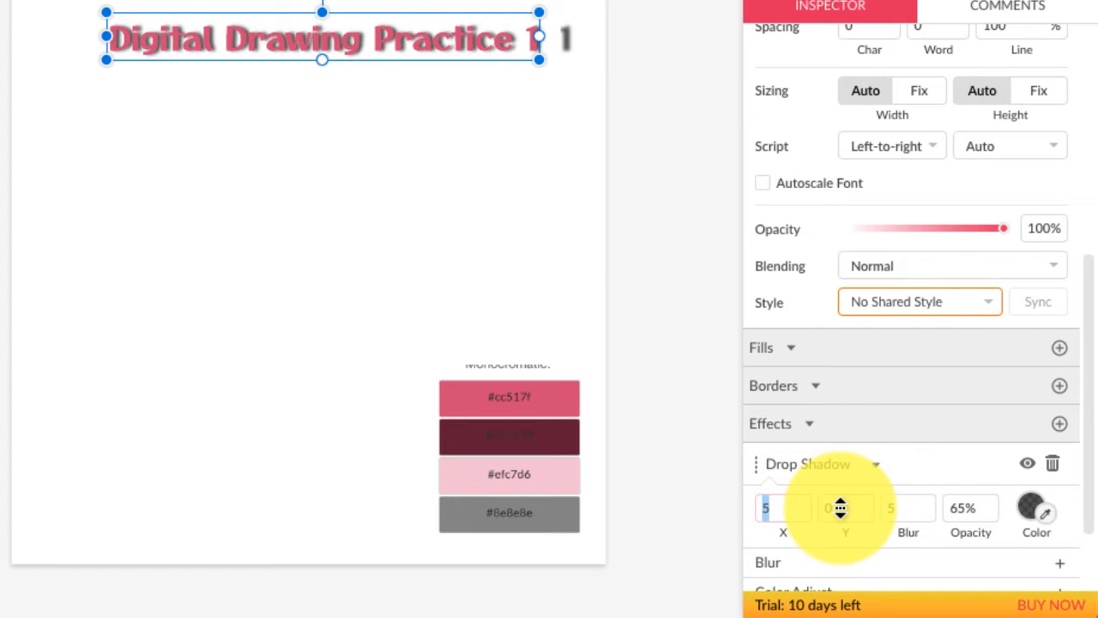
Set the shadow's vertical offset to 3 and reduce its blur to 4.
right_click(840, 508)
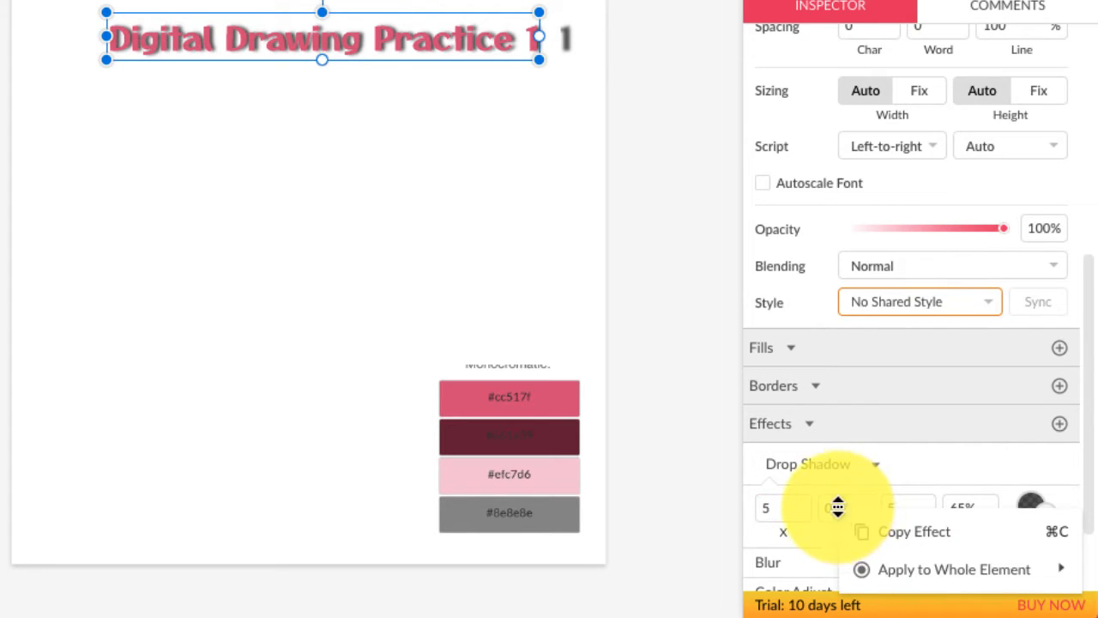
mouse_move(838, 508)
mouse_down()
mouse_move(836, 526)
mouse_move(839, 484)
mouse_move(839, 504)
mouse_up()
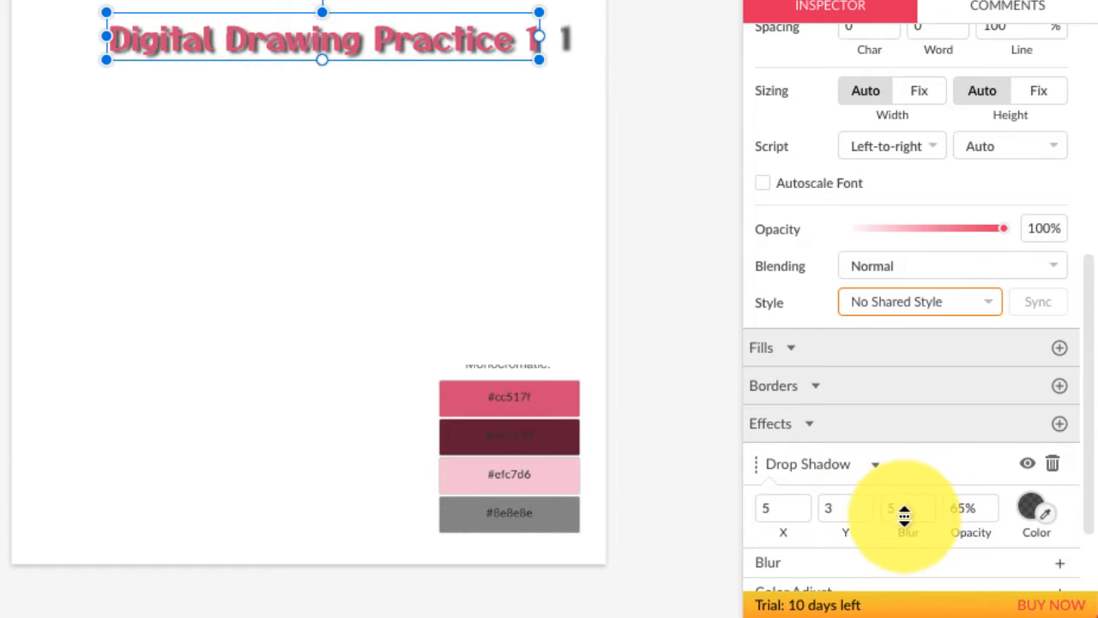
drag(922, 507, 923, 508)
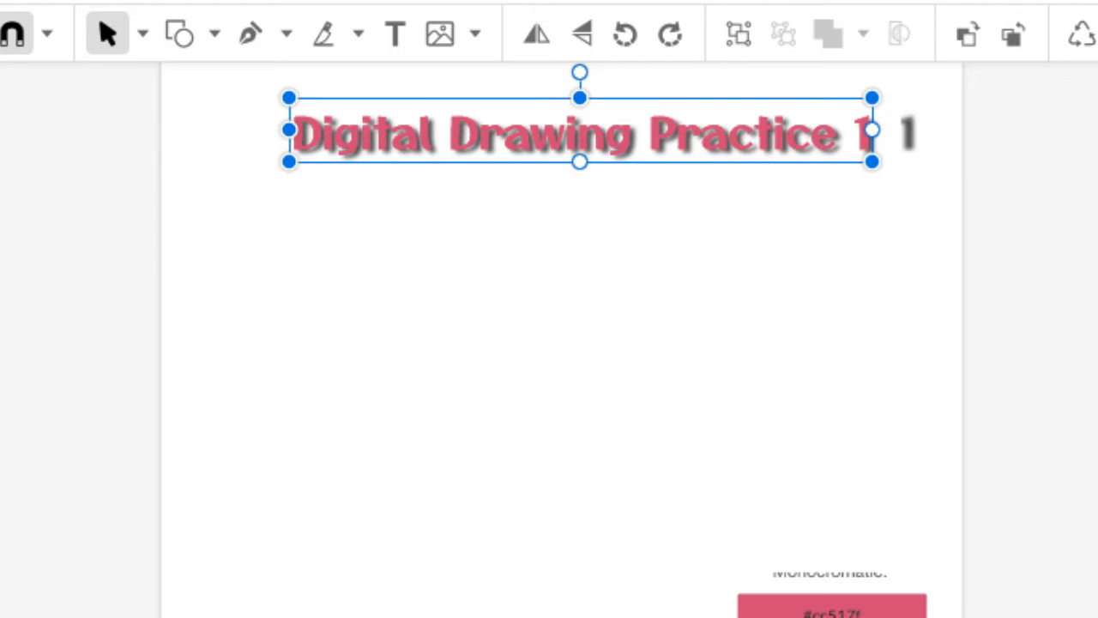
click(921, 460)
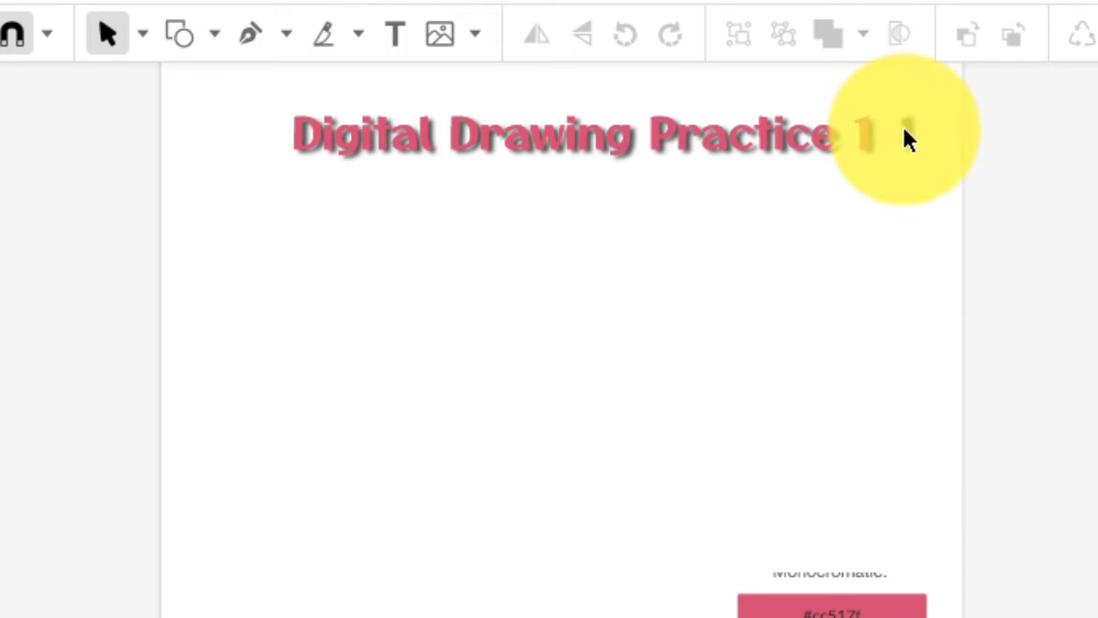
mouse_move(714, 308)
mouse_down()
mouse_move(598, 120)
mouse_move(612, 229)
mouse_up()
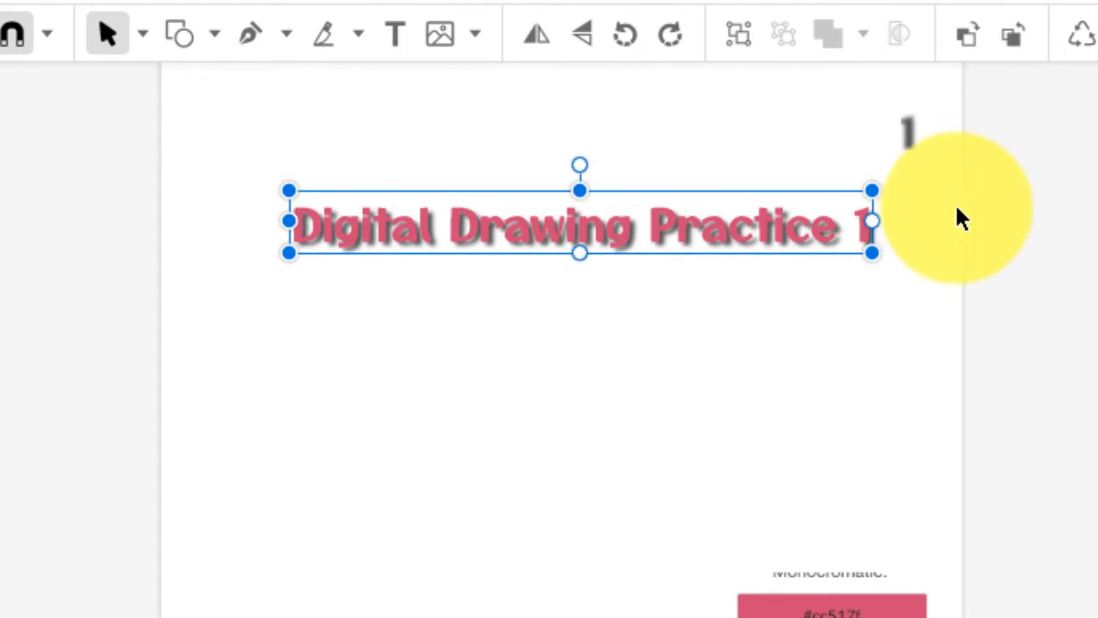
drag(923, 154, 868, 111)
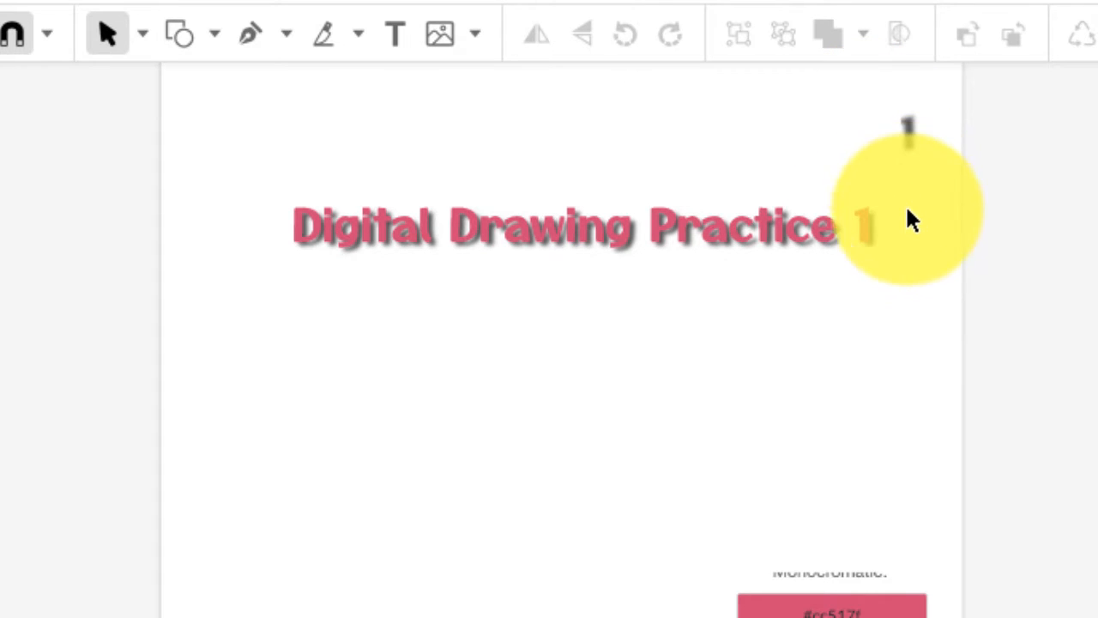
drag(686, 214, 678, 126)
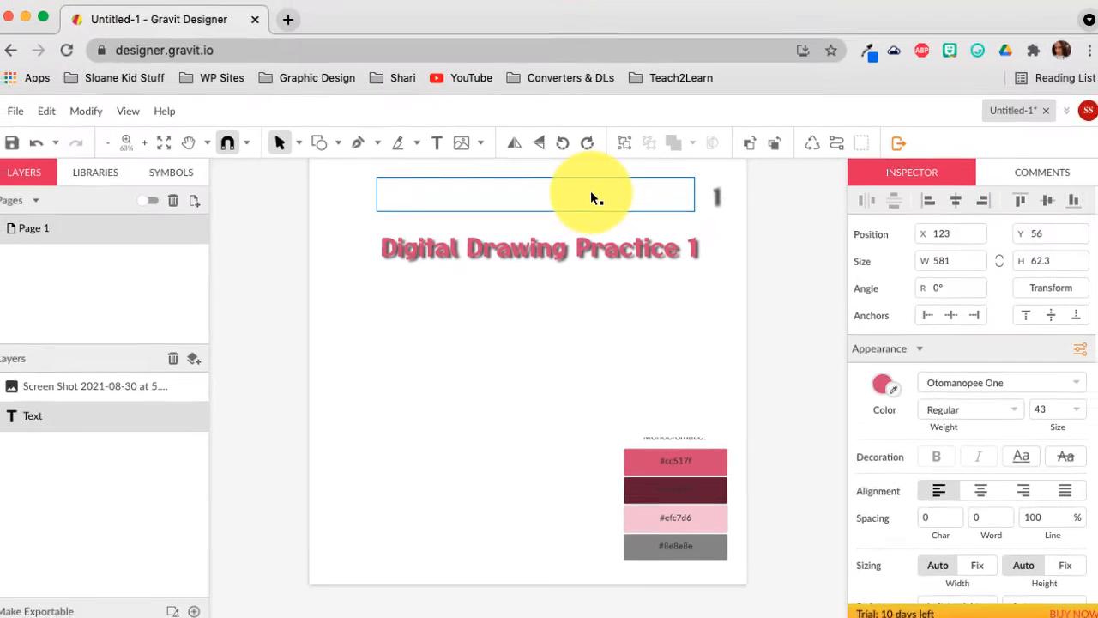
drag(590, 198, 589, 192)
click(615, 295)
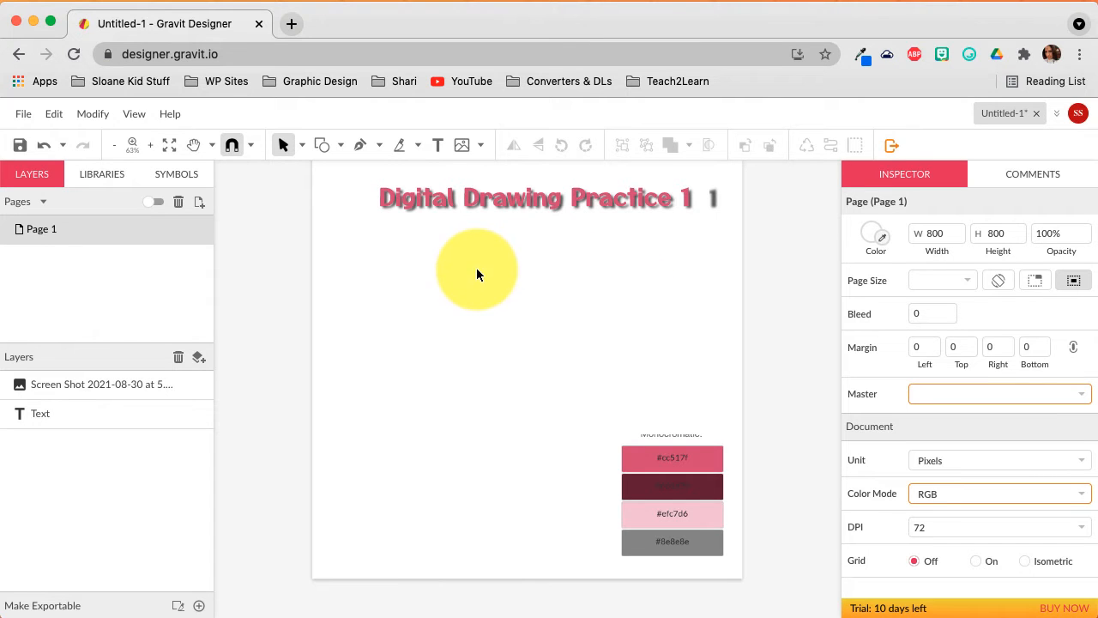
Save the design to the cloud with the name 'Digital Drawing 1'.
click(17, 144)
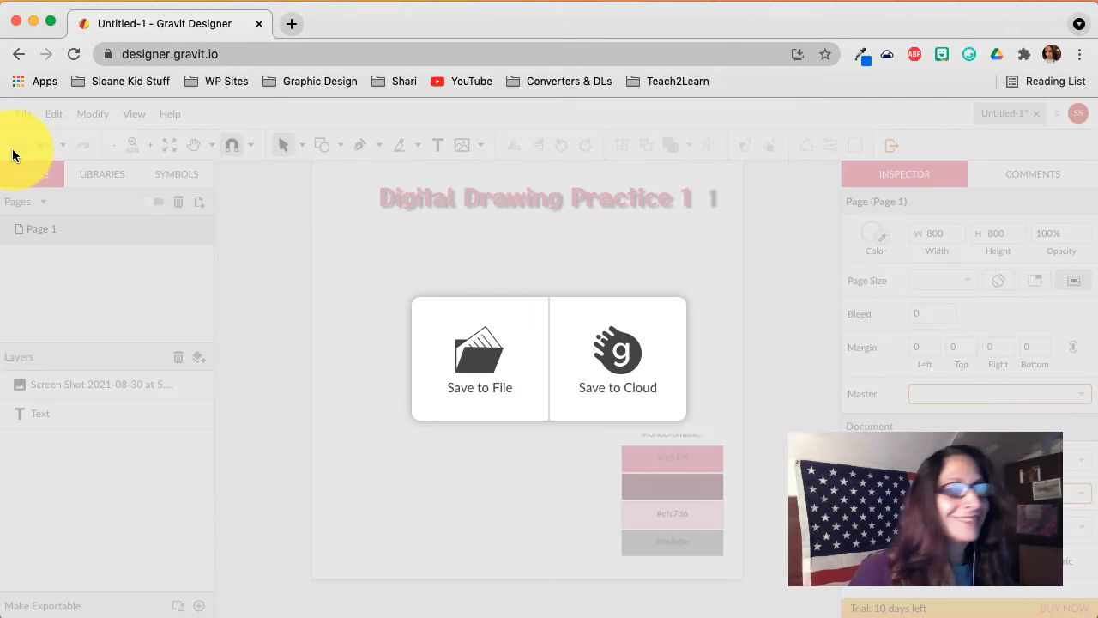
click(608, 363)
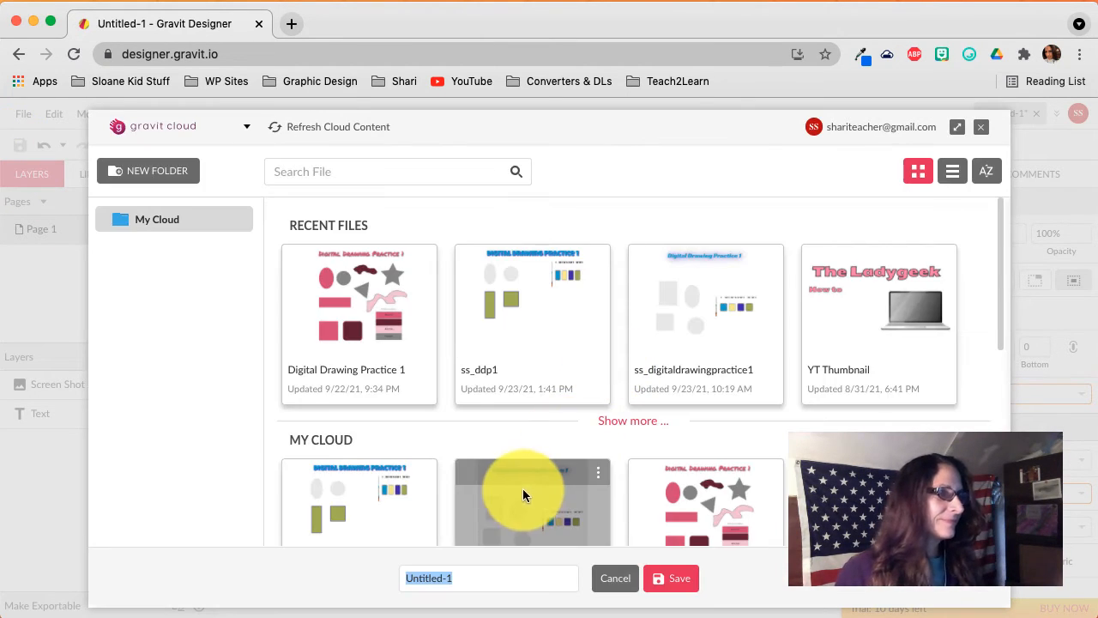
text(Digital Drawing)
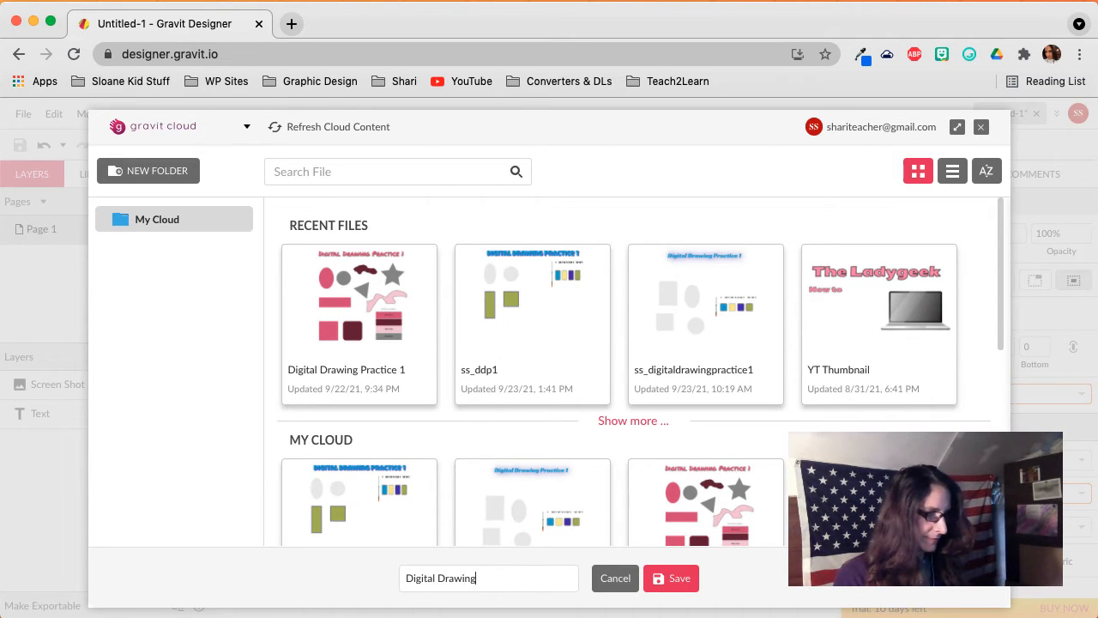
text( 1)
key(Return)
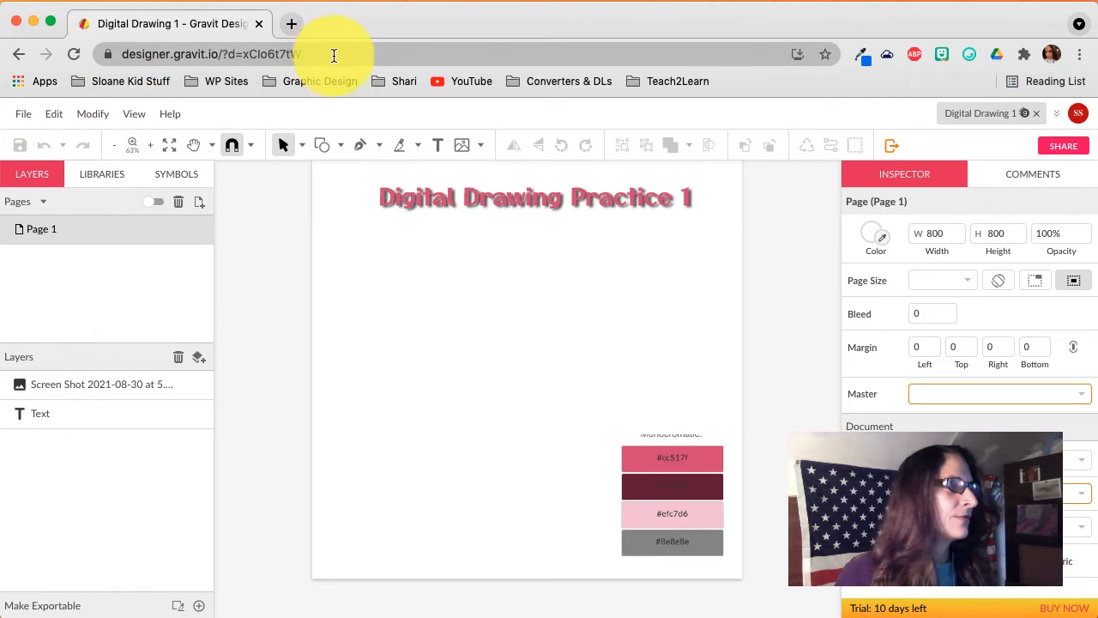
Reload the Digital Drawing 1 document and show the Shape tool's list of shapes.
click(74, 55)
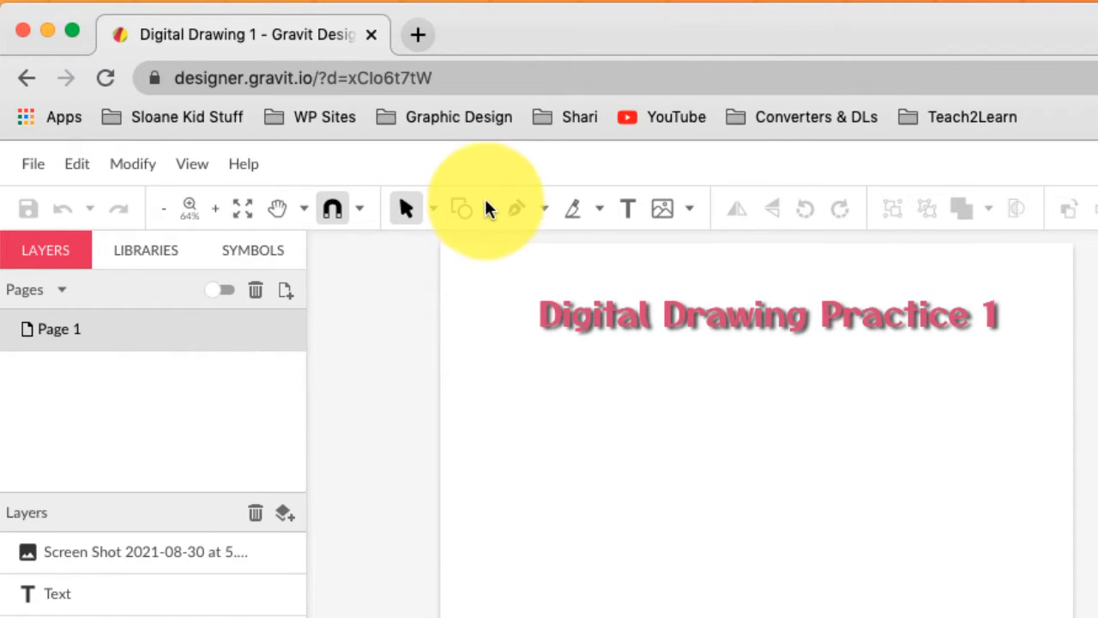
click(486, 209)
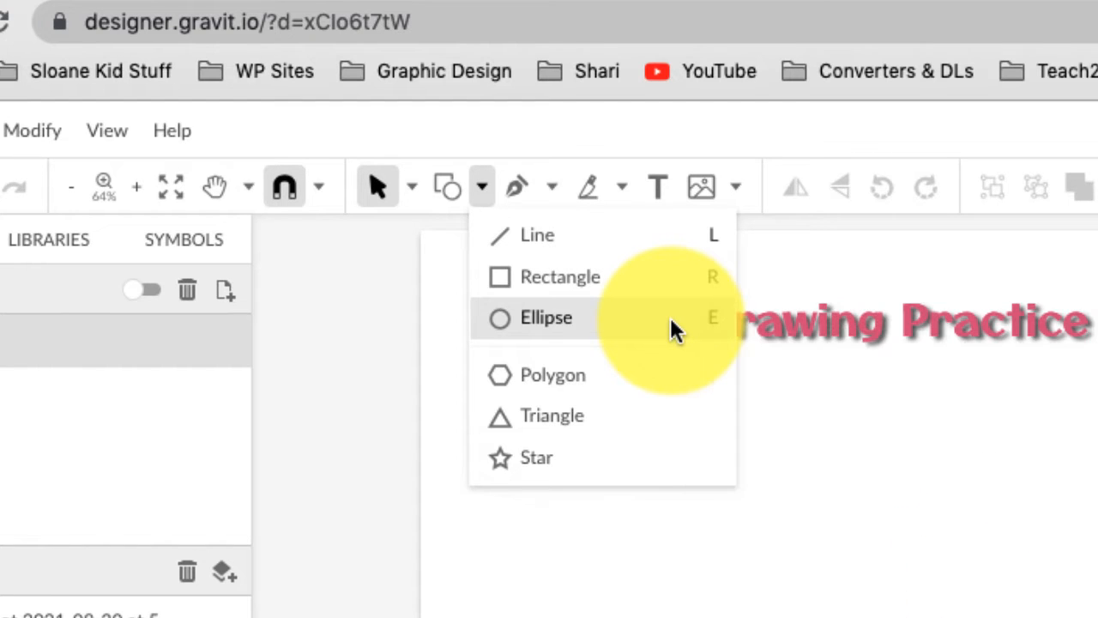
Draw a tall ellipse below the title on the left and fill it dark maroon from the palette.
click(670, 317)
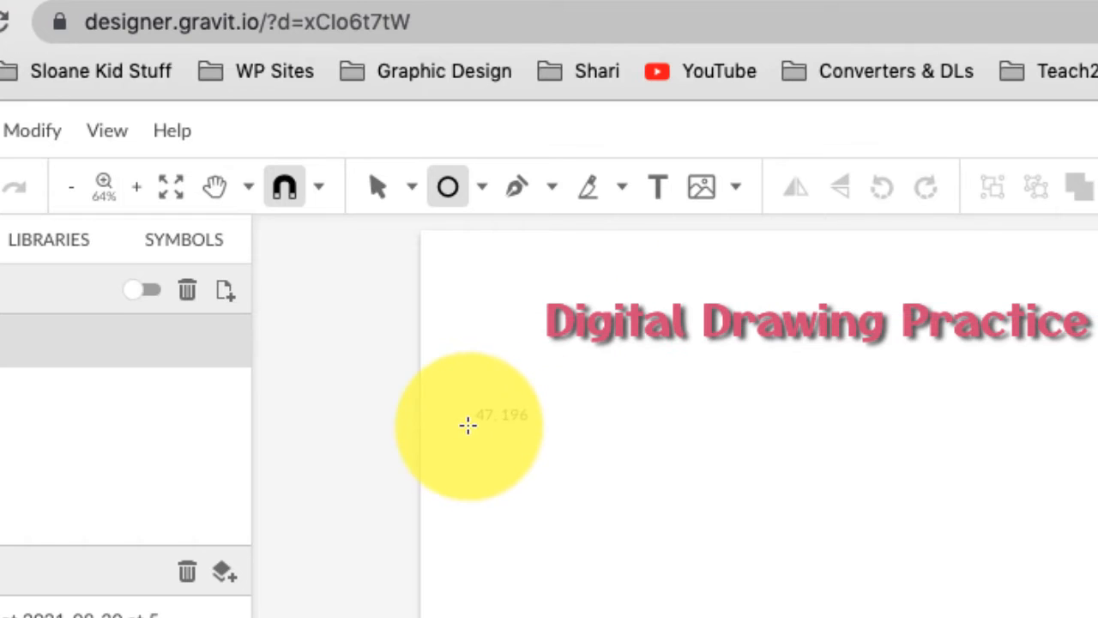
drag(478, 399, 573, 602)
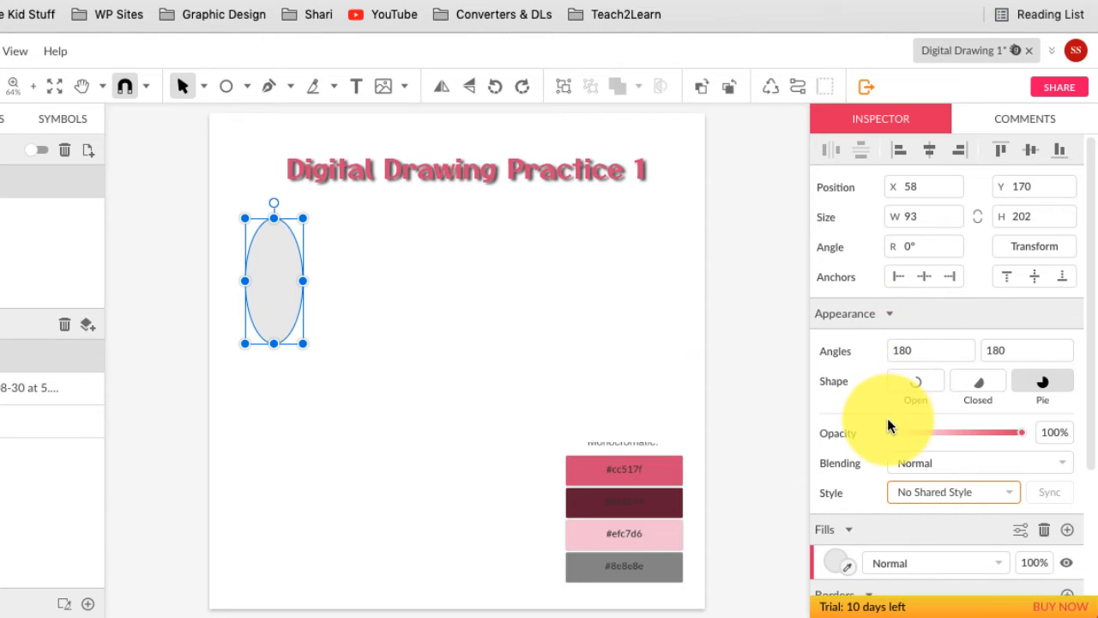
scroll(887, 426, down, 3)
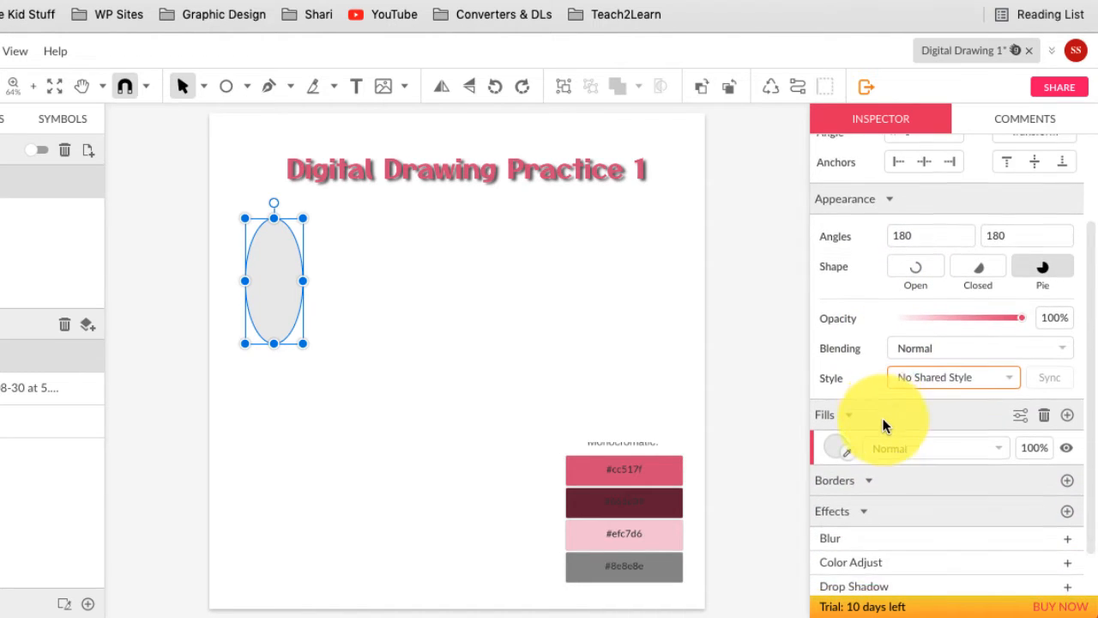
scroll(884, 425, down, 2)
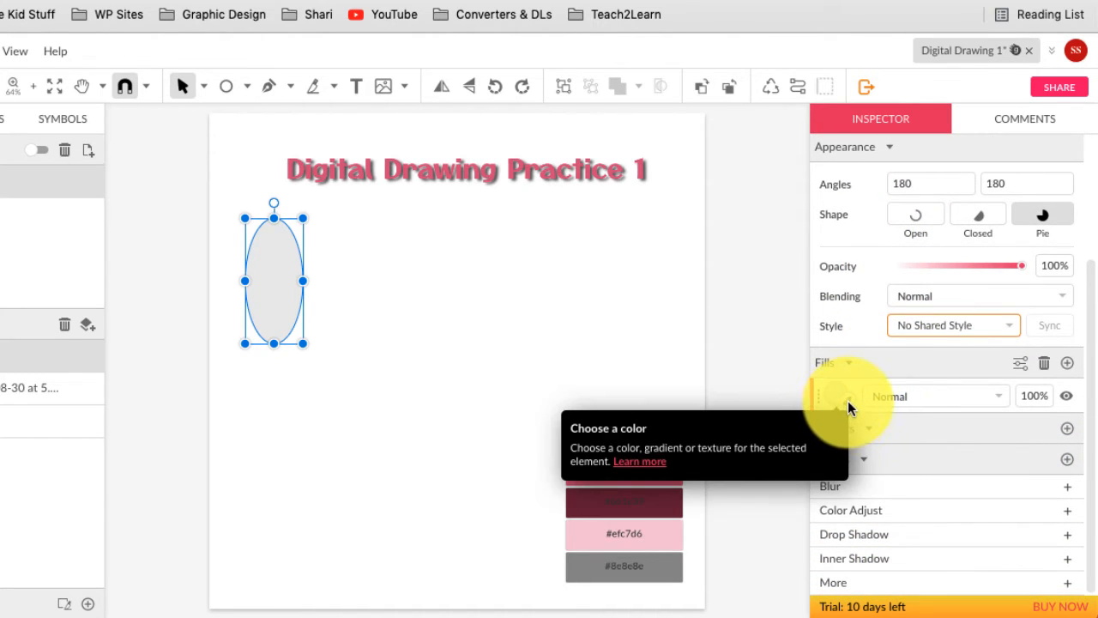
click(848, 405)
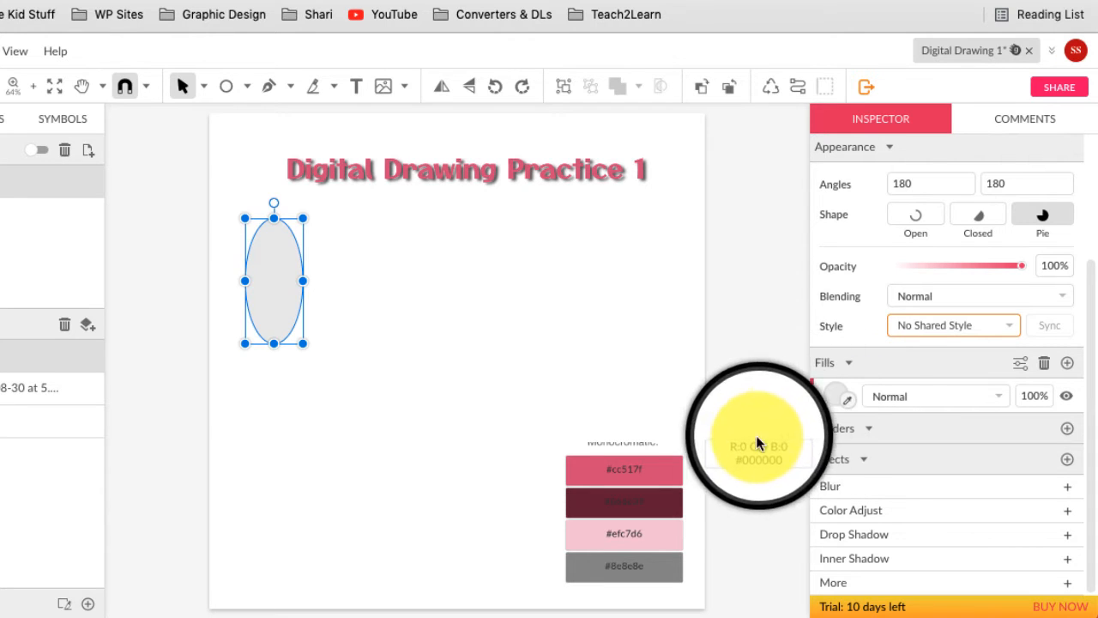
click(665, 496)
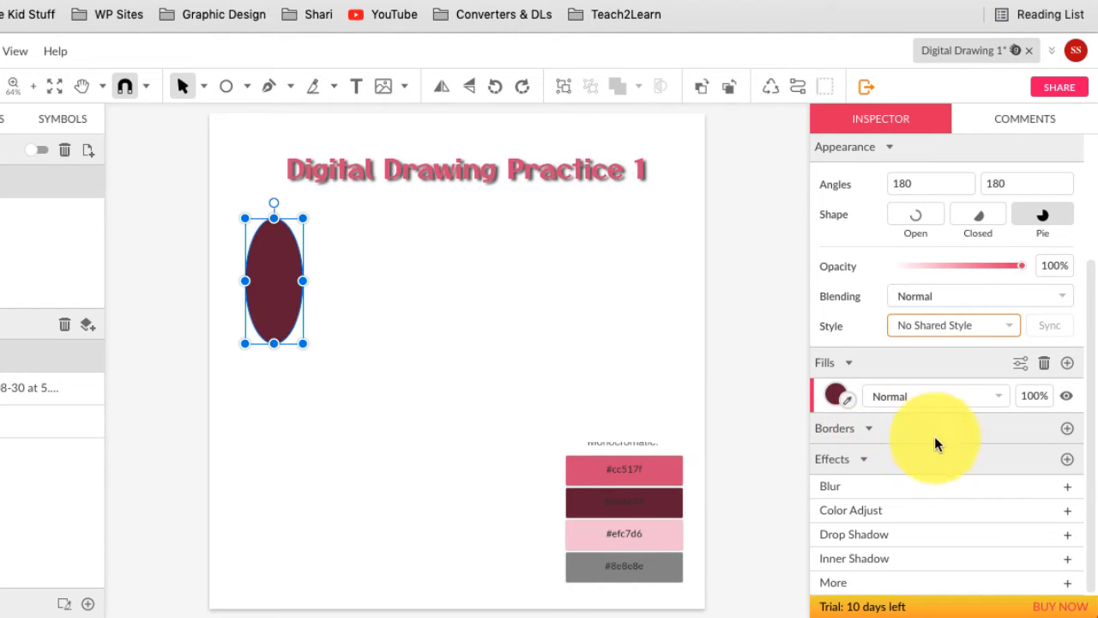
Give the ellipse a 4 px border coloured light pink #efc7d6.
click(1067, 428)
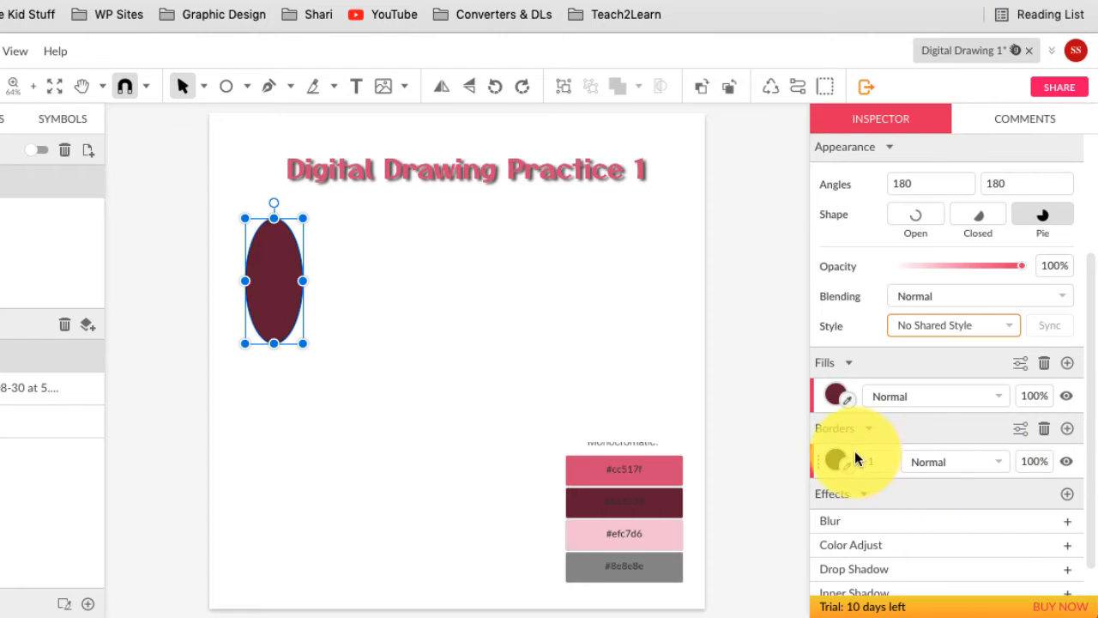
drag(881, 462, 880, 459)
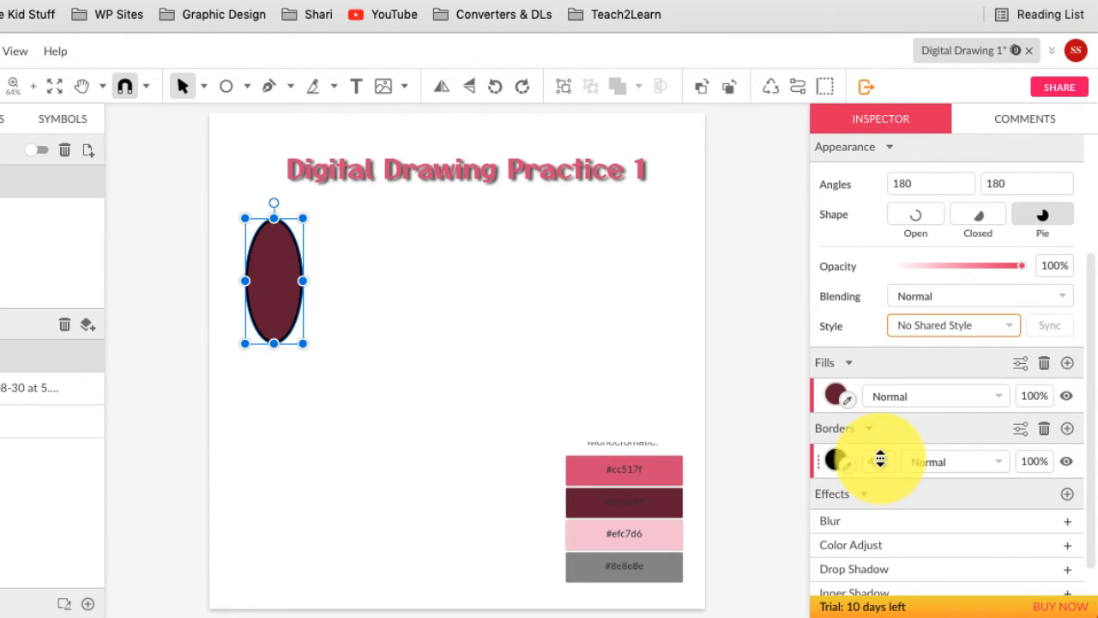
click(849, 465)
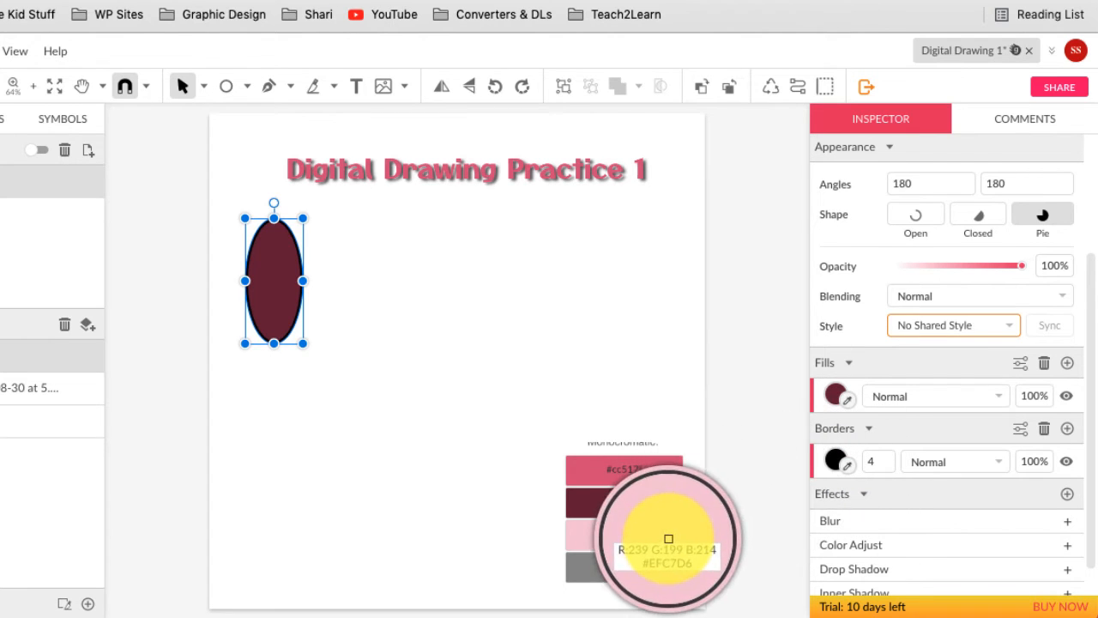
click(669, 539)
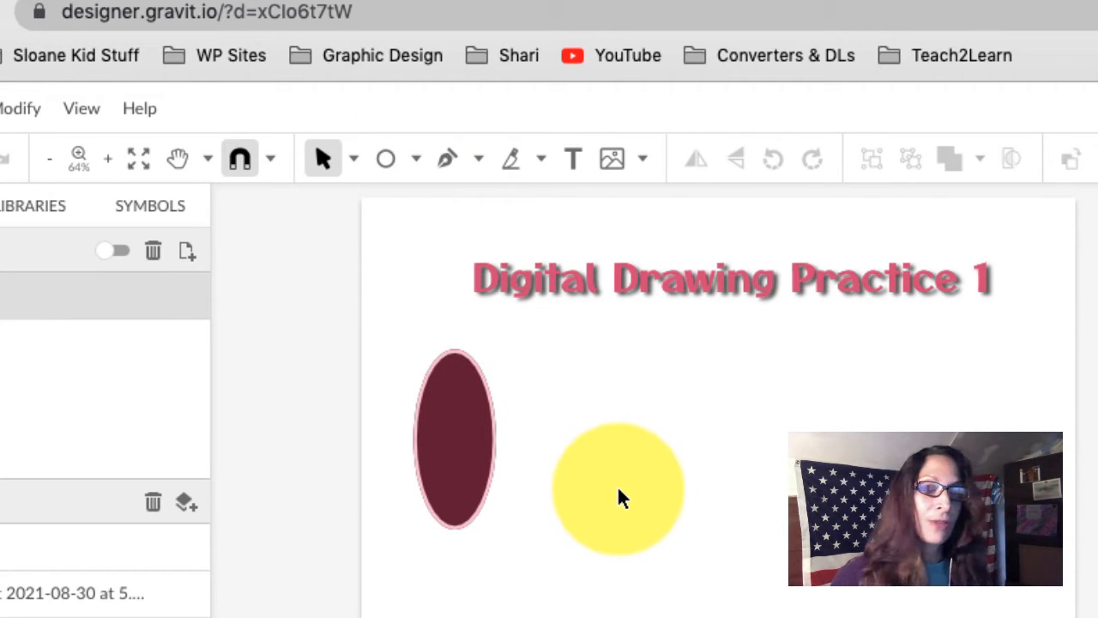
Draw a circle beside the maroon ellipse and fill it light pink #EFC7D6.
key(e)
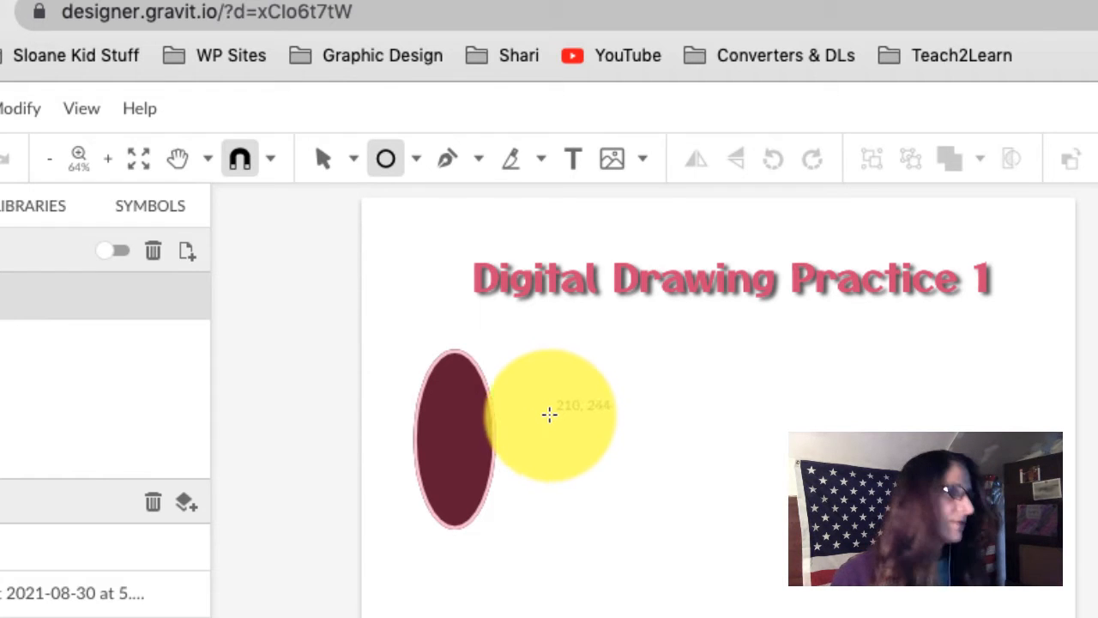
drag(540, 417, 638, 516)
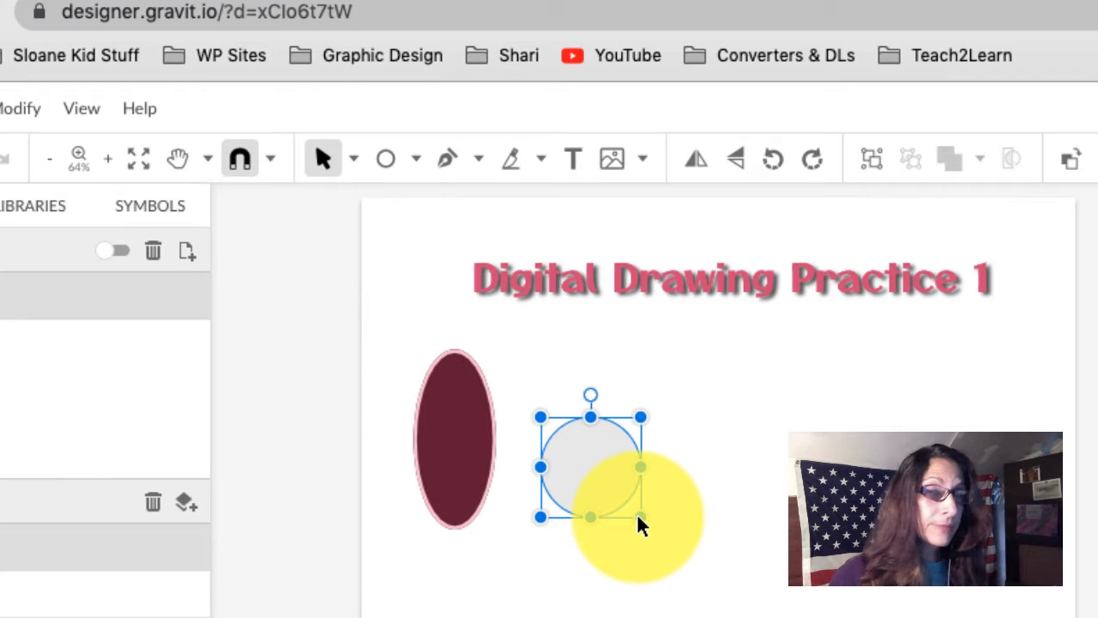
drag(637, 514, 581, 461)
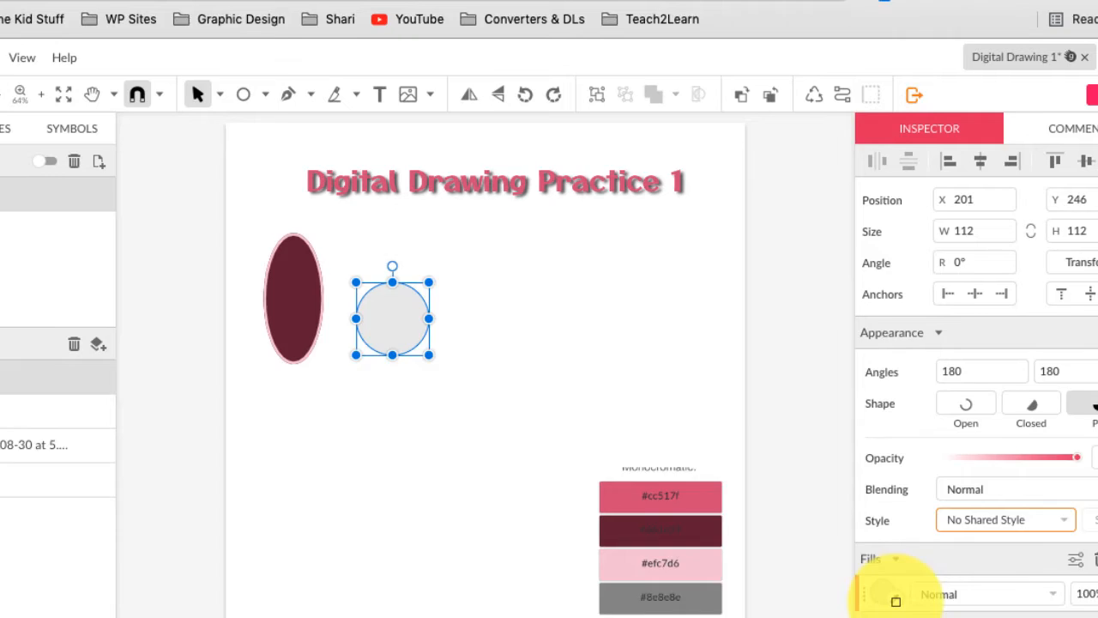
click(848, 567)
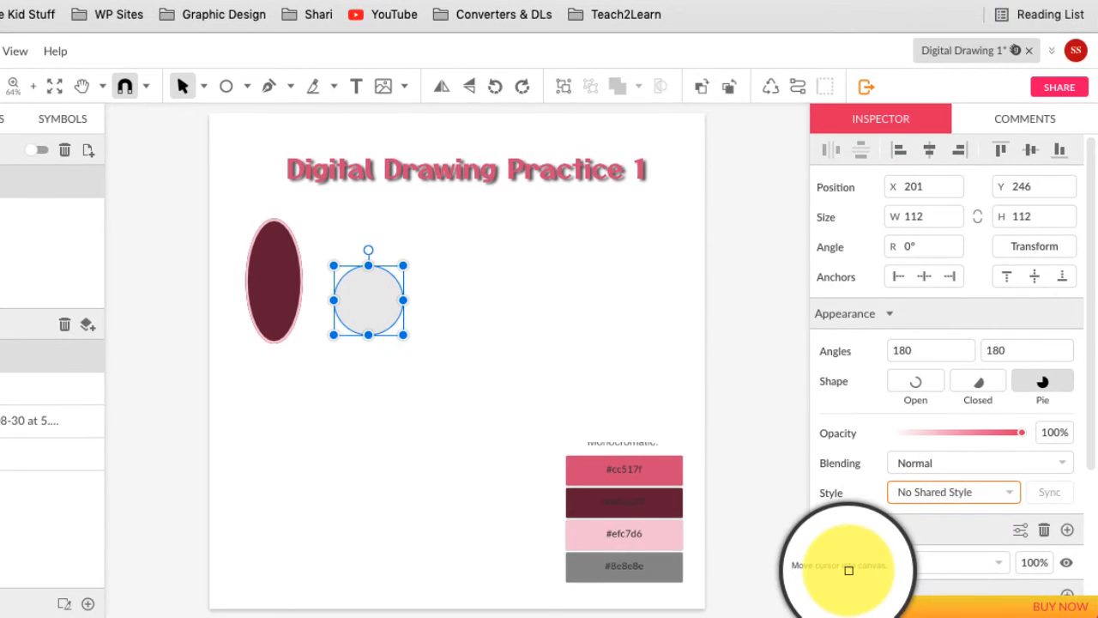
click(679, 535)
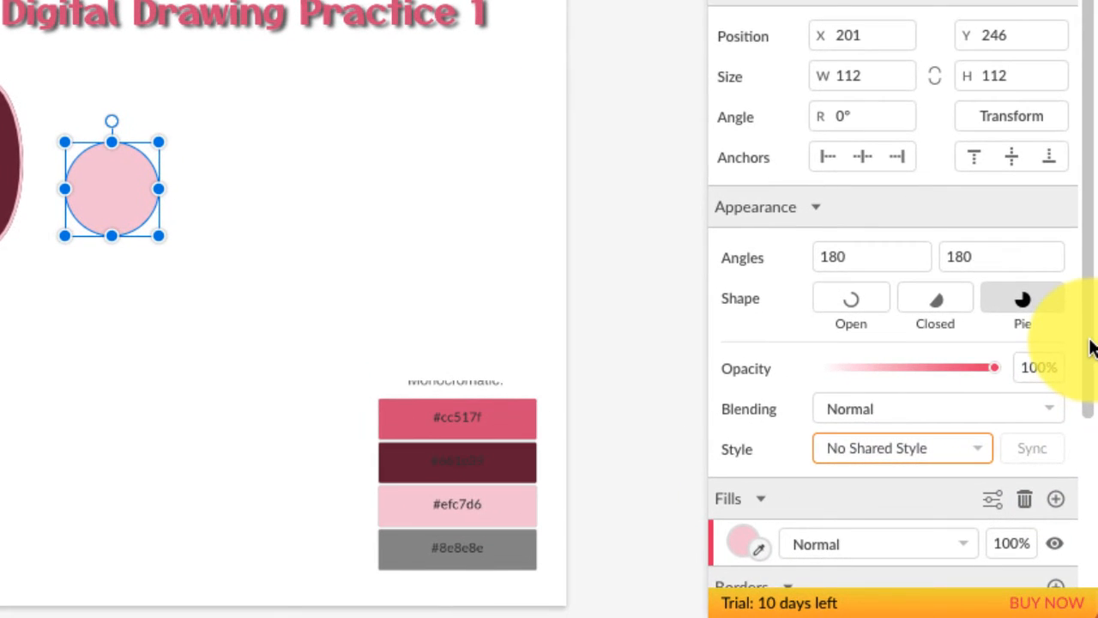
Add a 3 px border to the circle in grey #8e8e8e.
scroll(1079, 368, down, 5)
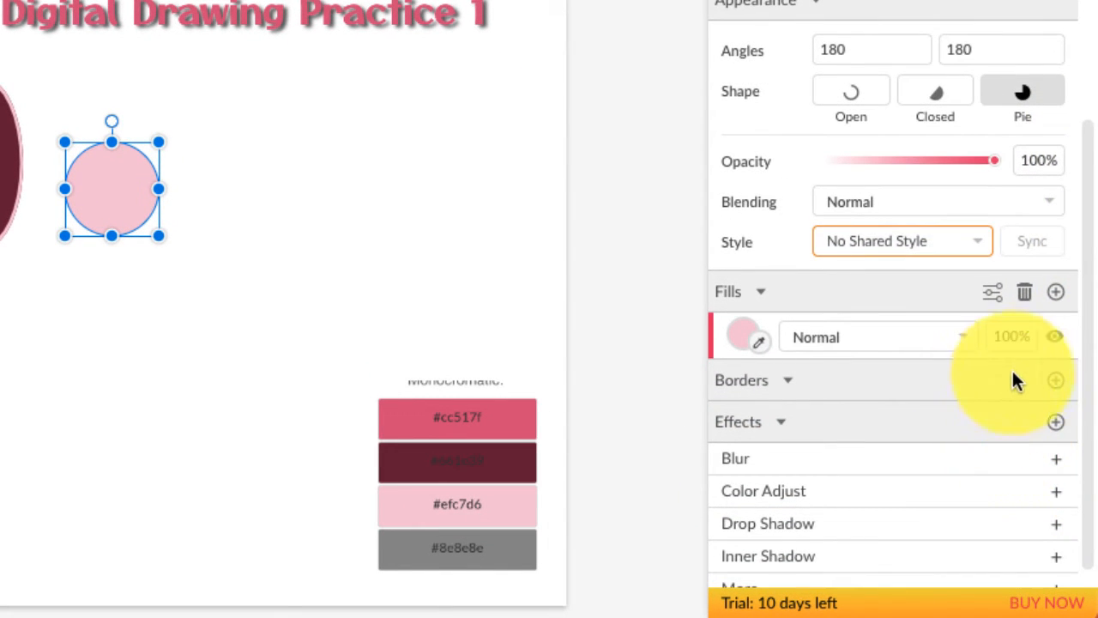
click(1056, 380)
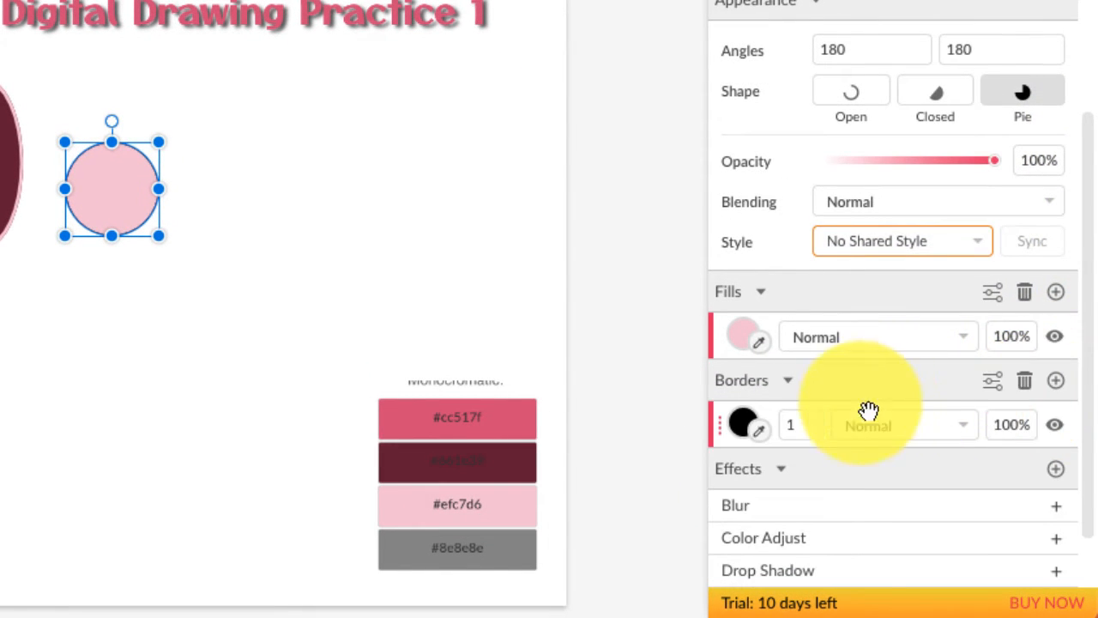
drag(811, 431, 810, 427)
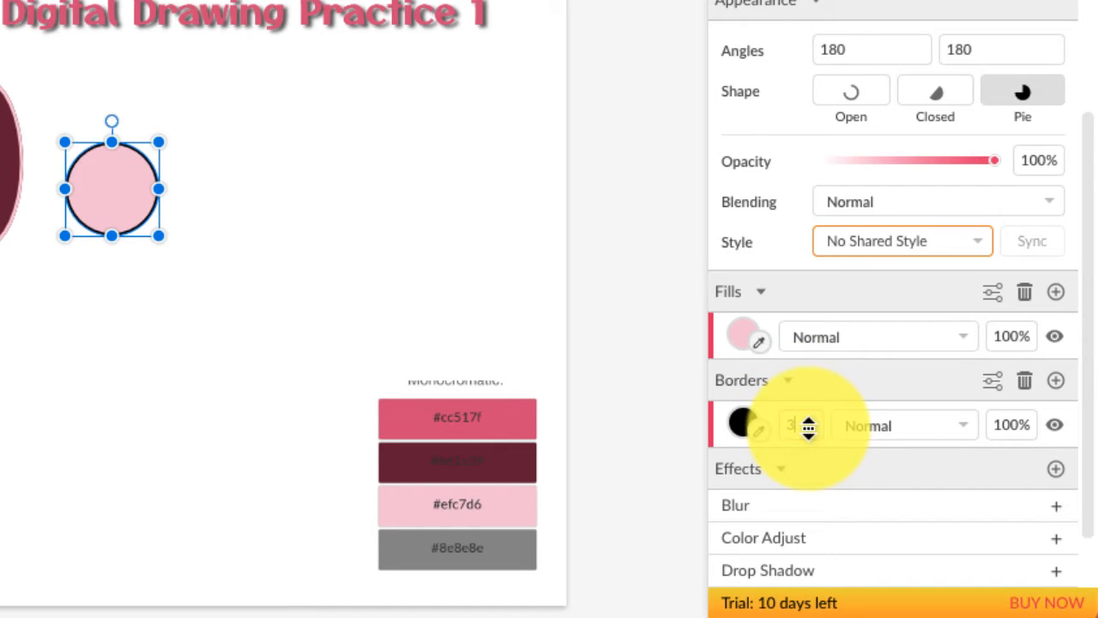
click(759, 432)
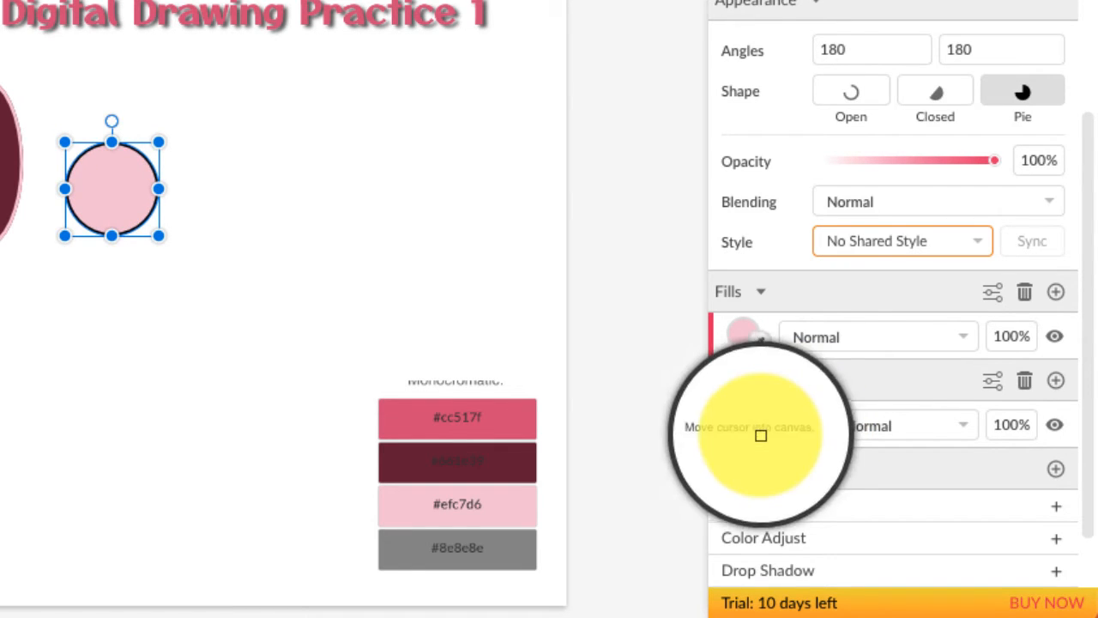
click(508, 535)
click(444, 248)
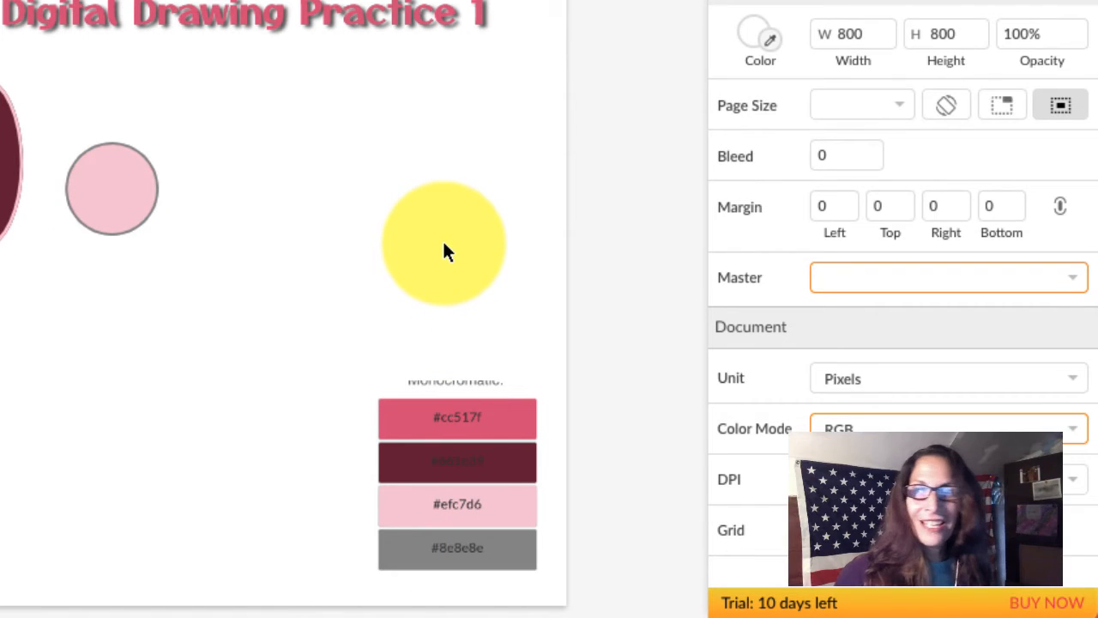
drag(443, 244, 389, 113)
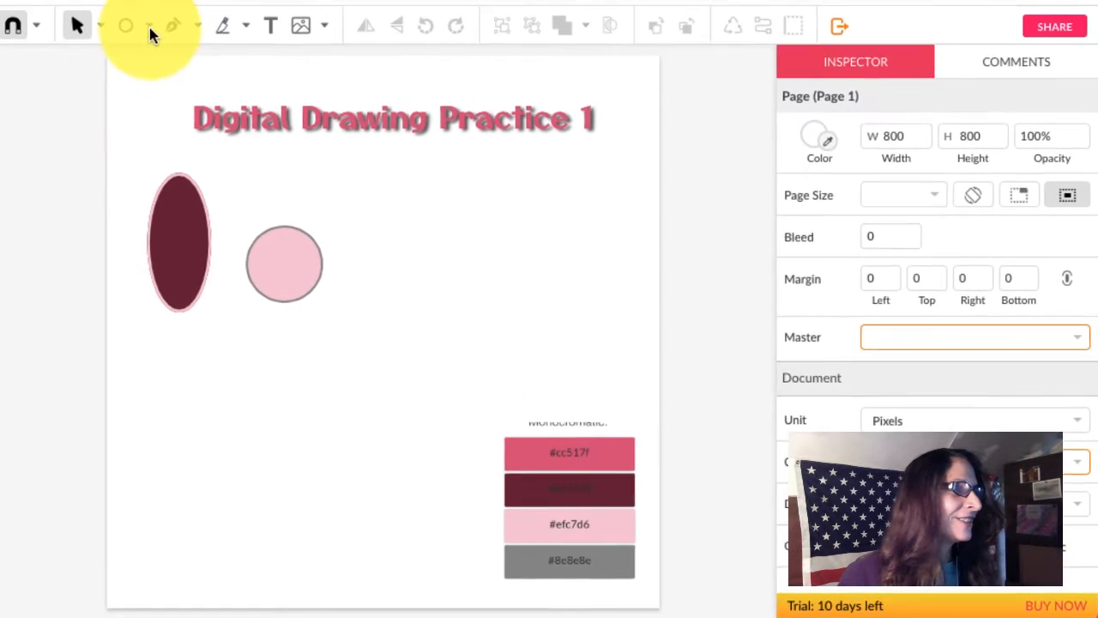
Draw a tall 93×229 rectangle below the dark ellipse and a 122 px square beside it.
click(182, 48)
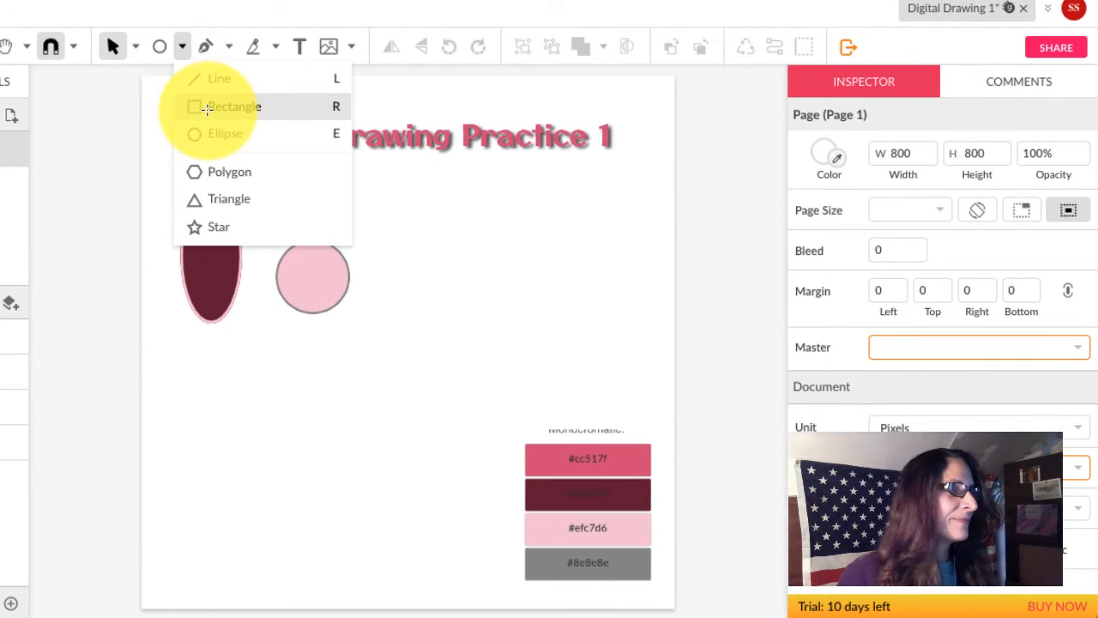
click(210, 108)
drag(217, 369, 242, 501)
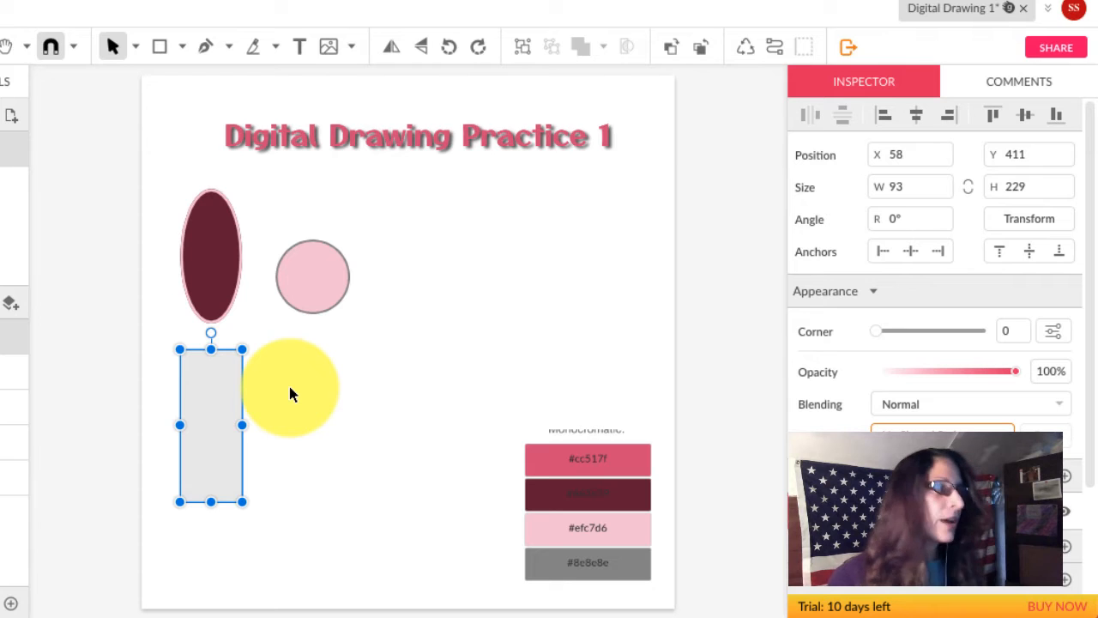
key(r)
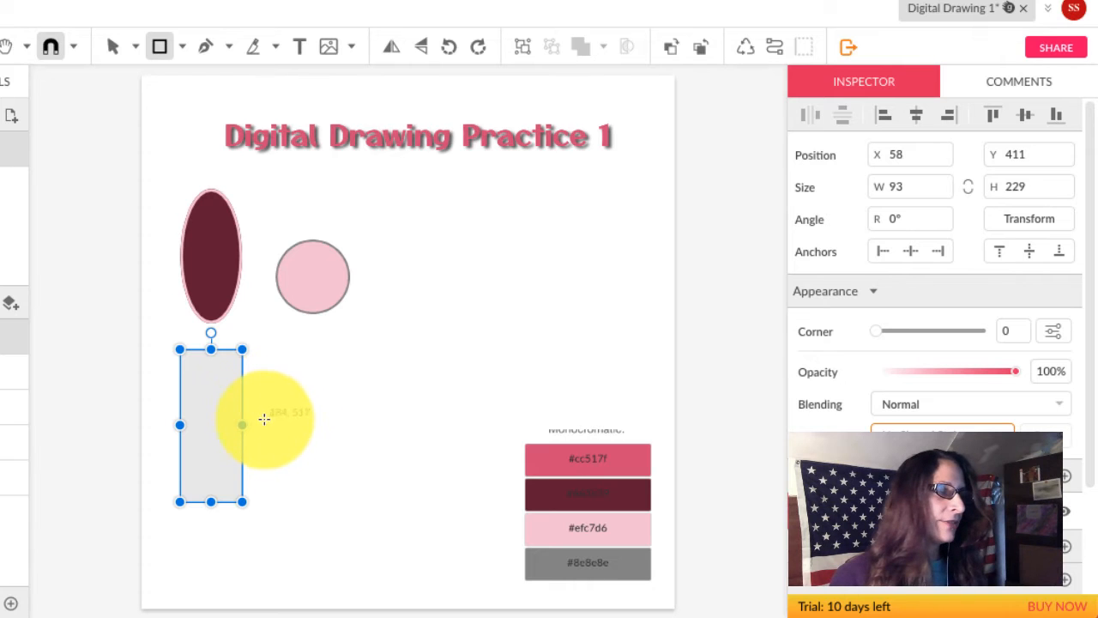
drag(269, 415, 353, 496)
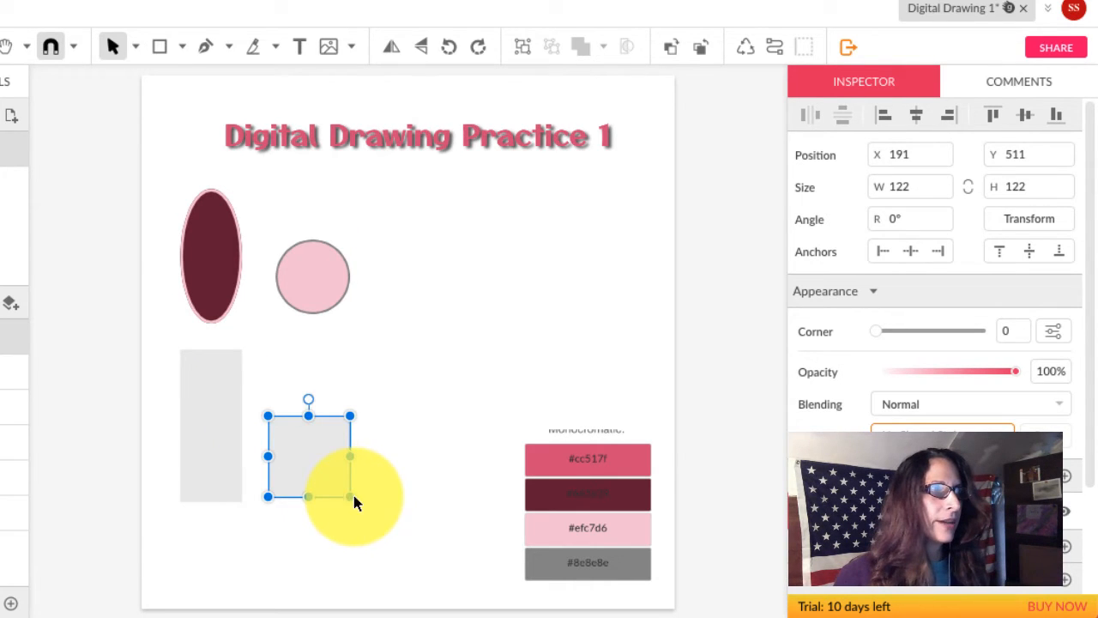
Duplicate the 122 px square to its right at X 361, spacing it evenly from the original.
click(395, 458)
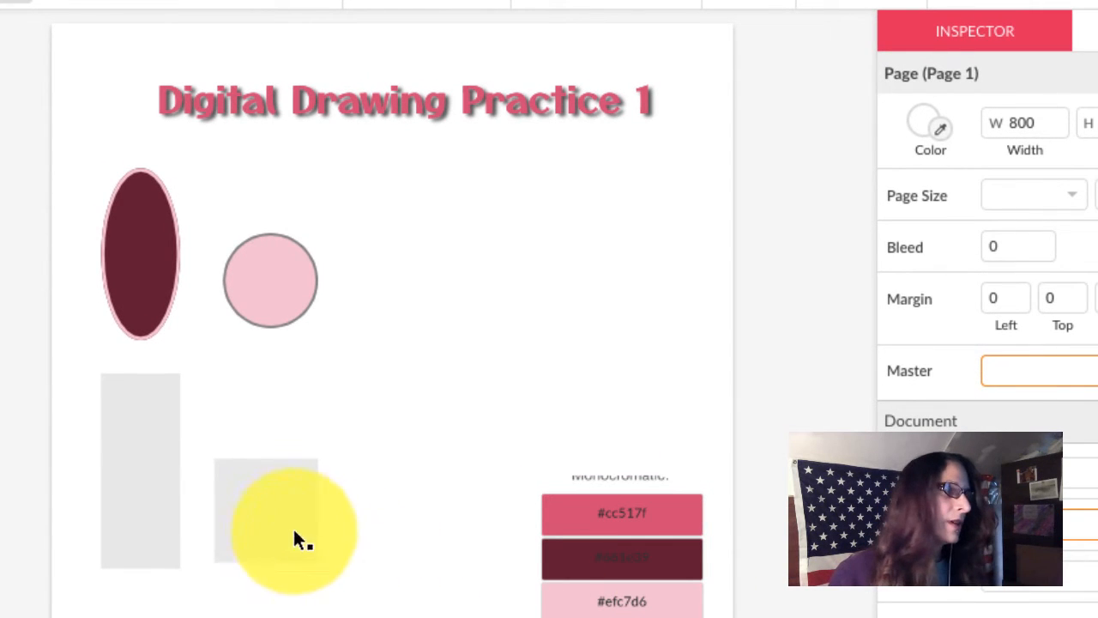
click(267, 520)
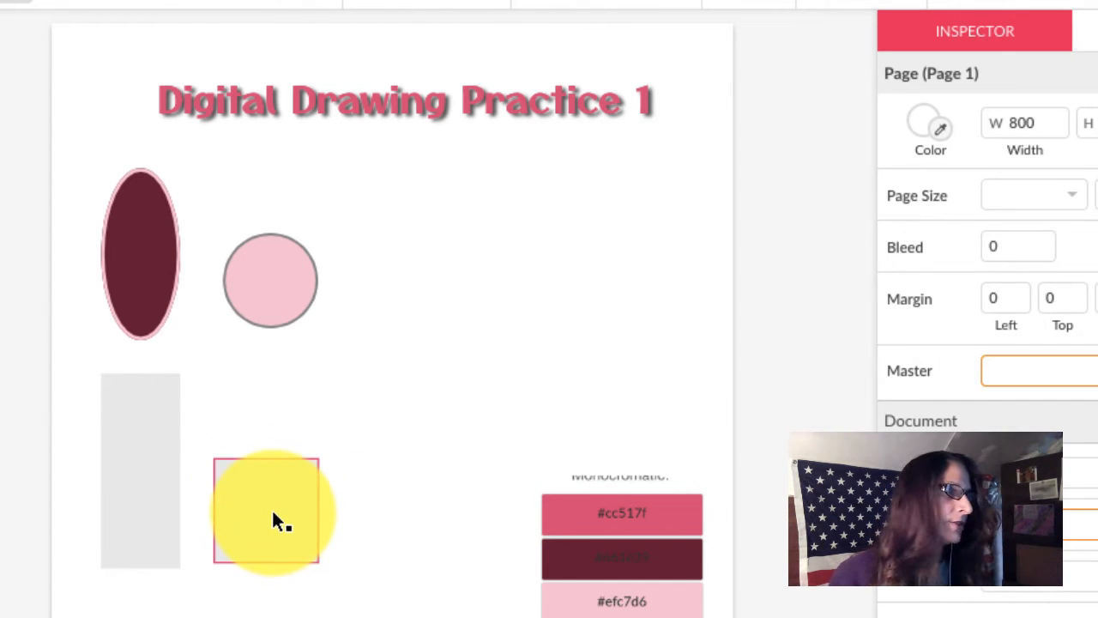
click(271, 508)
drag(303, 503, 421, 533)
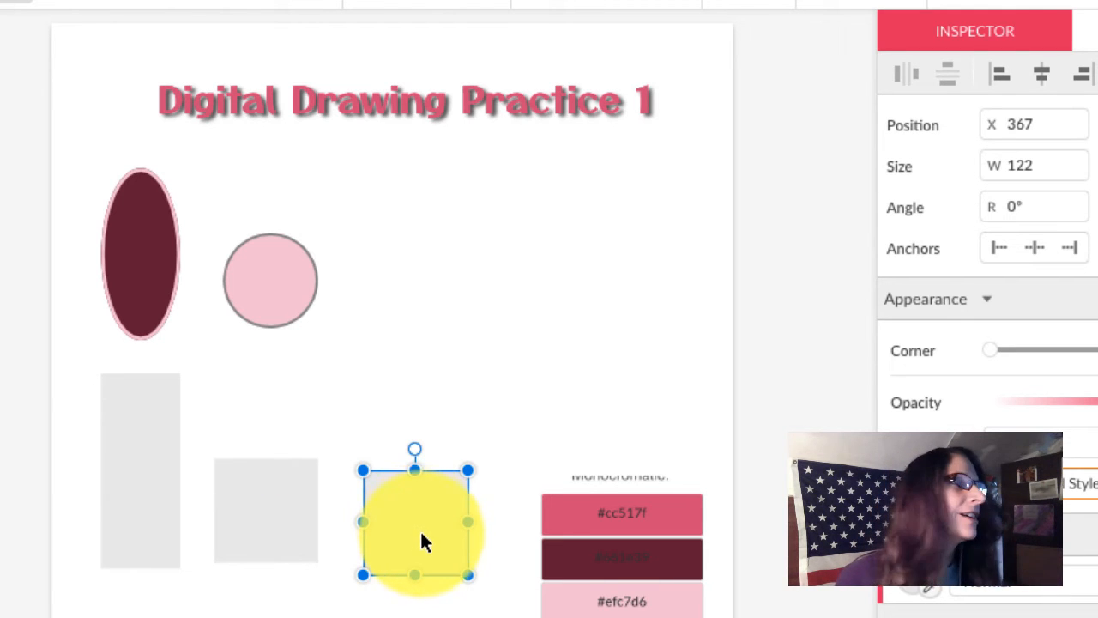
drag(420, 524, 414, 521)
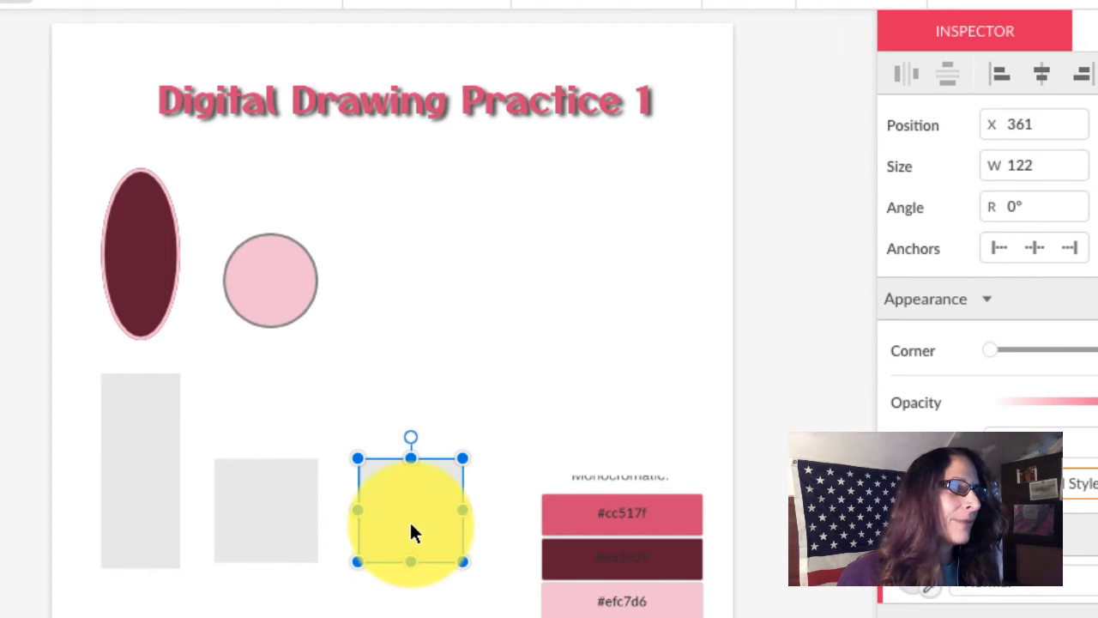
click(410, 598)
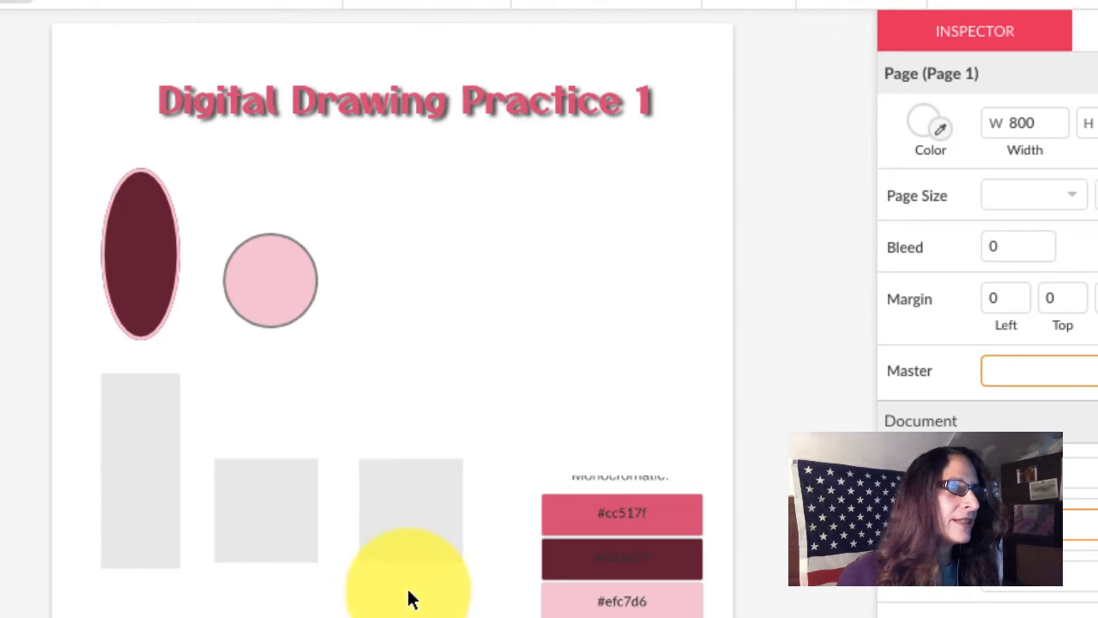
click(407, 536)
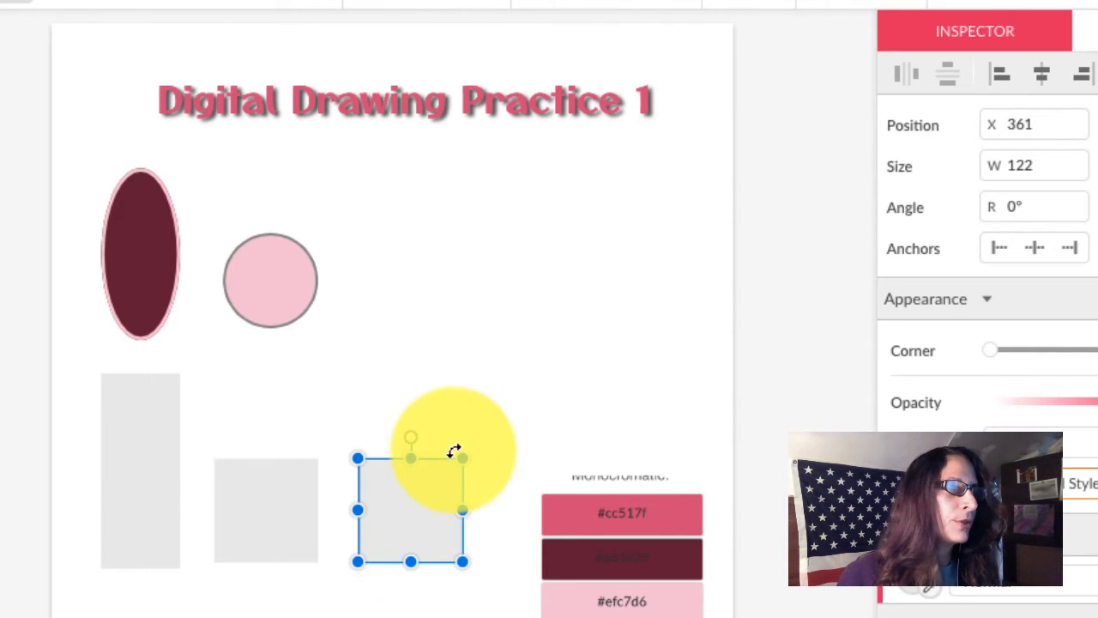
Give the copied square at X 361 rounded corners by dragging its corner radius handle.
double_click(421, 539)
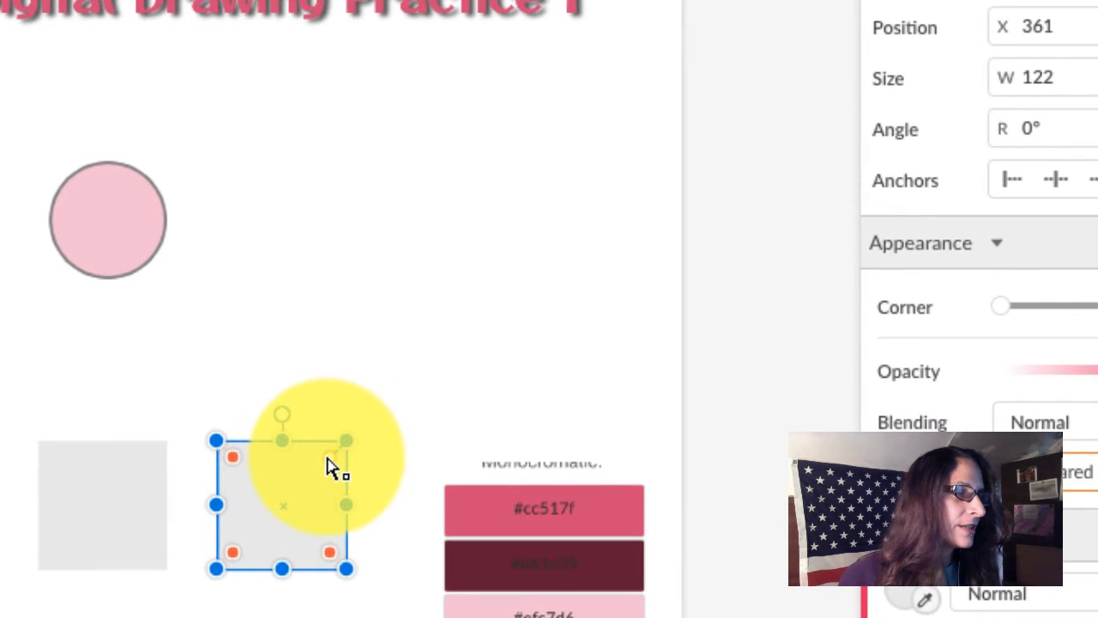
drag(435, 469, 430, 473)
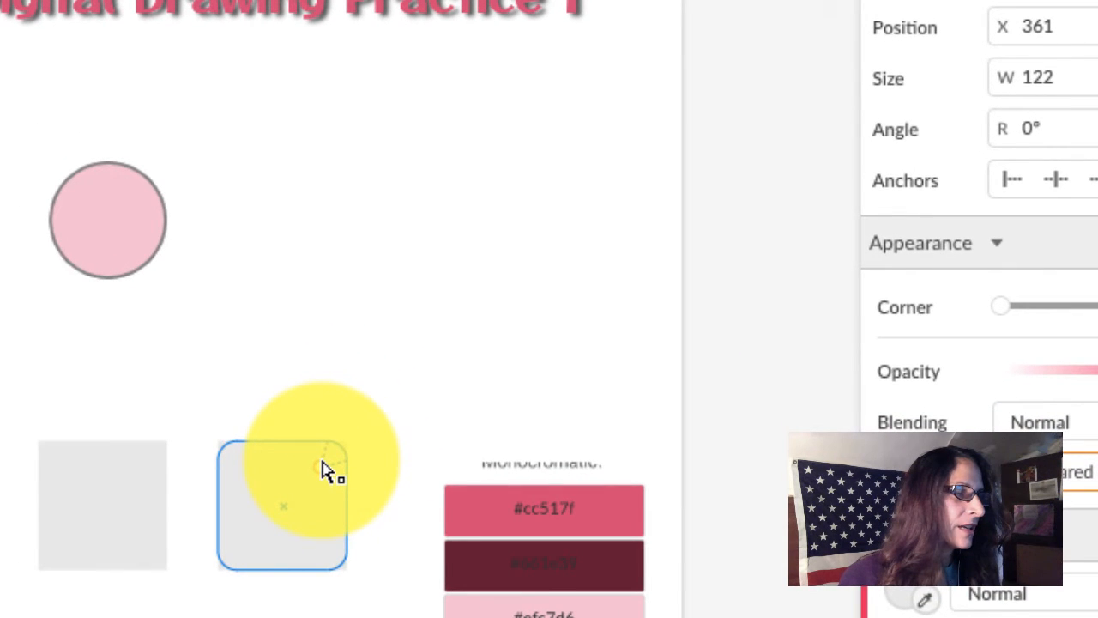
mouse_move(322, 460)
mouse_down()
mouse_move(302, 477)
mouse_move(317, 459)
mouse_move(332, 466)
mouse_up()
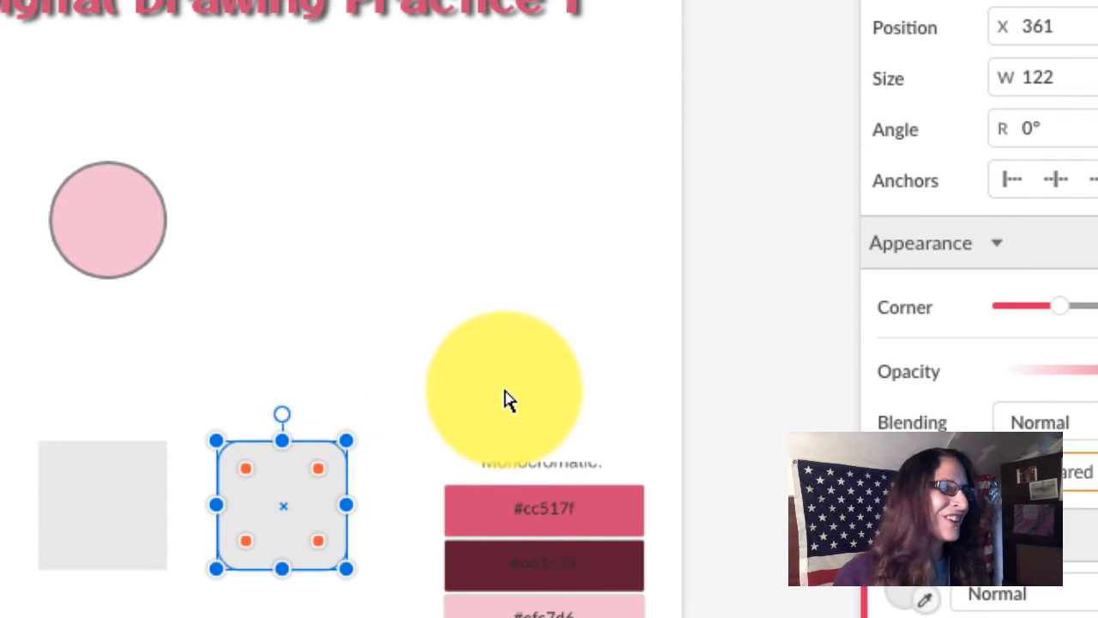
click(506, 399)
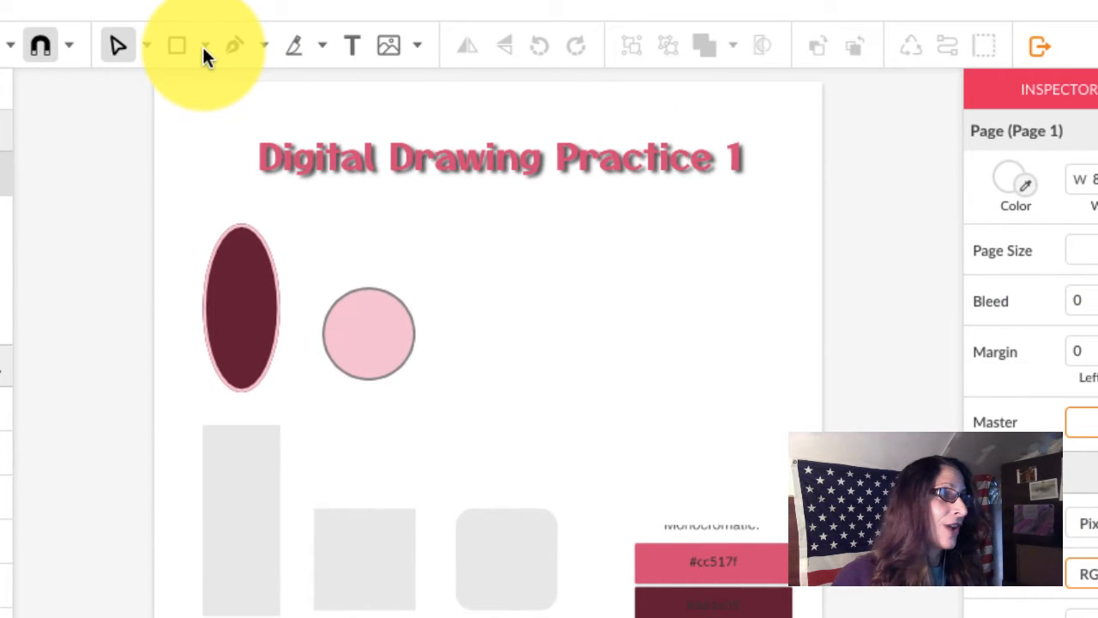
Draw a 140.3 × 143.2 triangle and place it at X 361, Y 271 beside the pink circle.
click(204, 48)
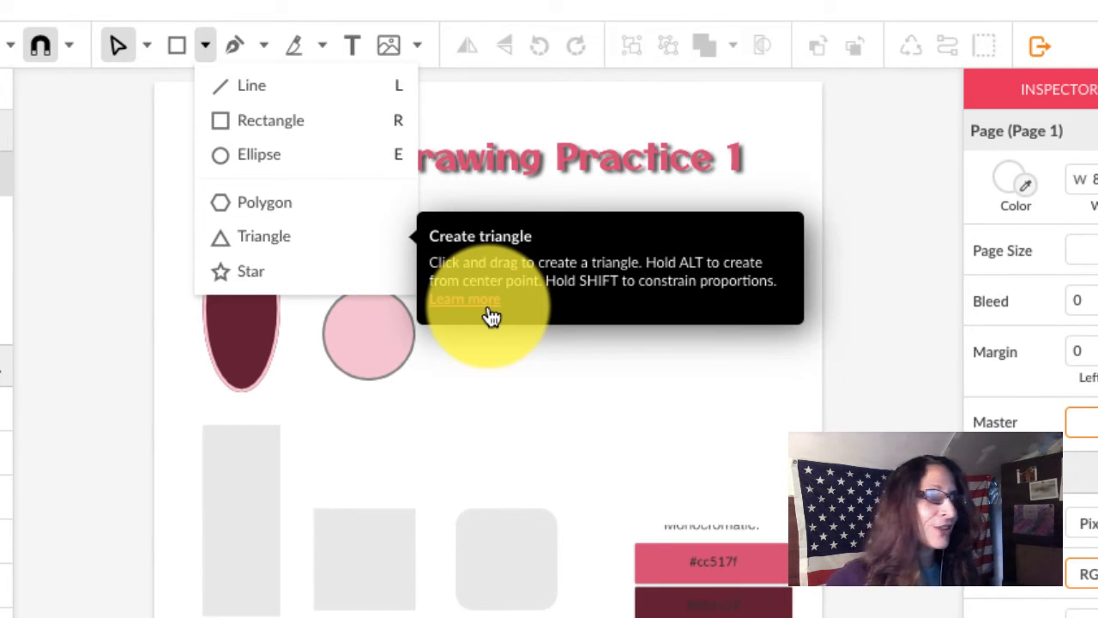
click(341, 235)
mouse_move(444, 279)
mouse_down()
mouse_move(496, 336)
mouse_move(462, 340)
mouse_up()
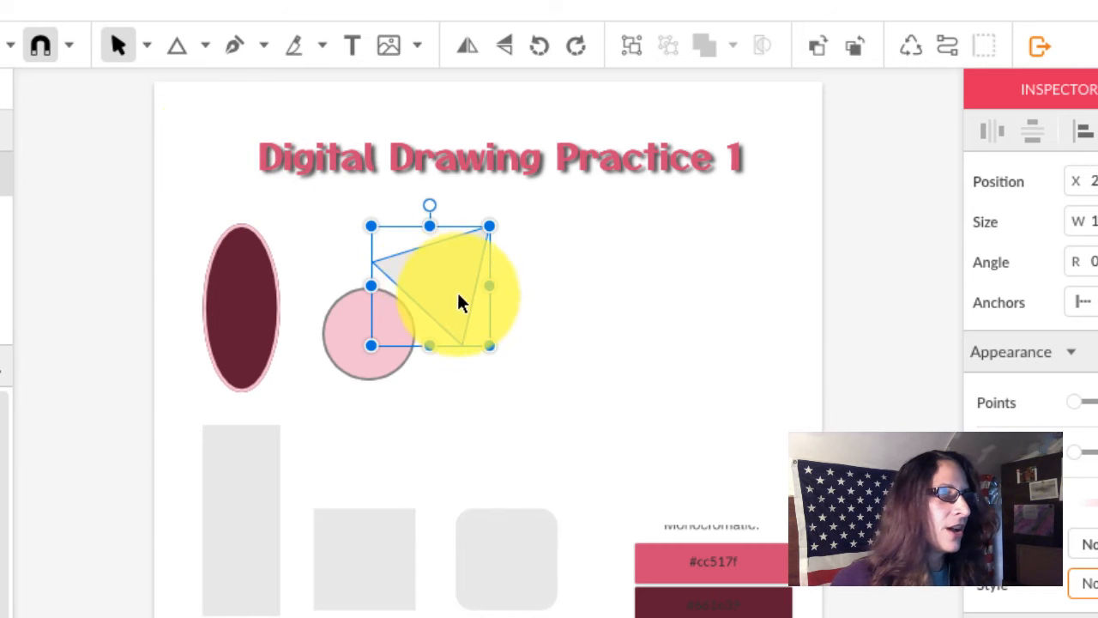
drag(446, 284, 535, 368)
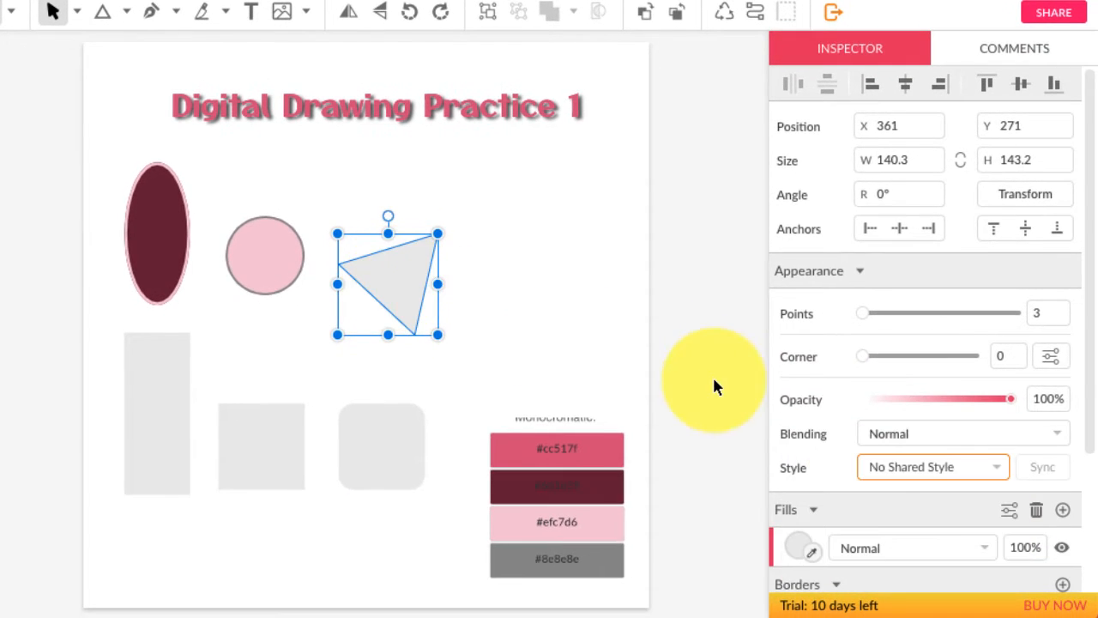
Fill the triangle with the grey #8e8e8e sampled from the palette swatch.
click(810, 551)
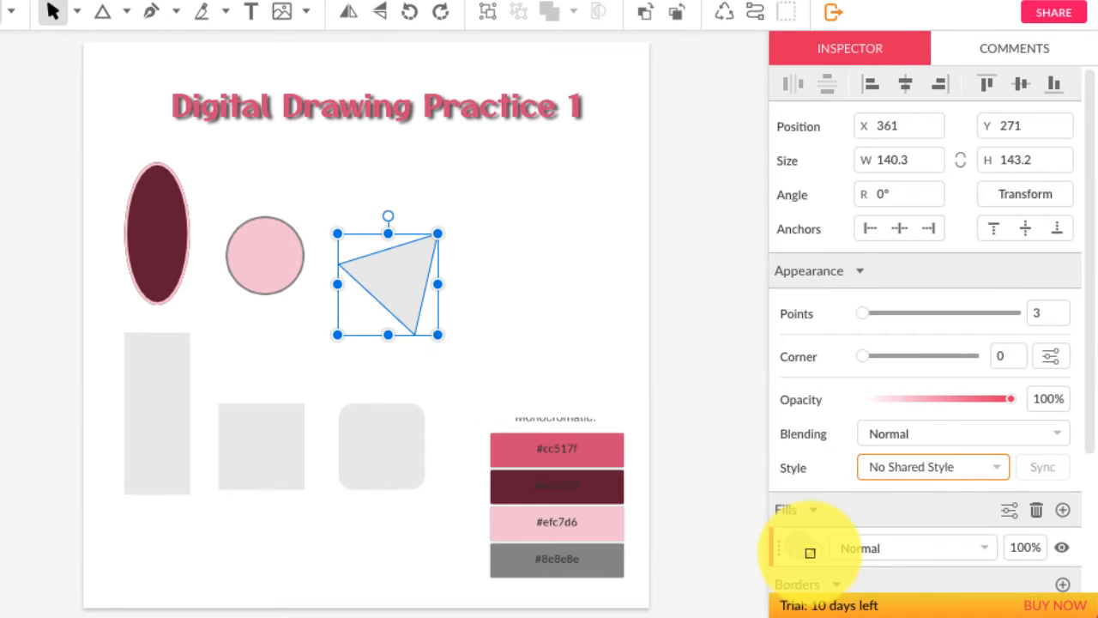
click(606, 553)
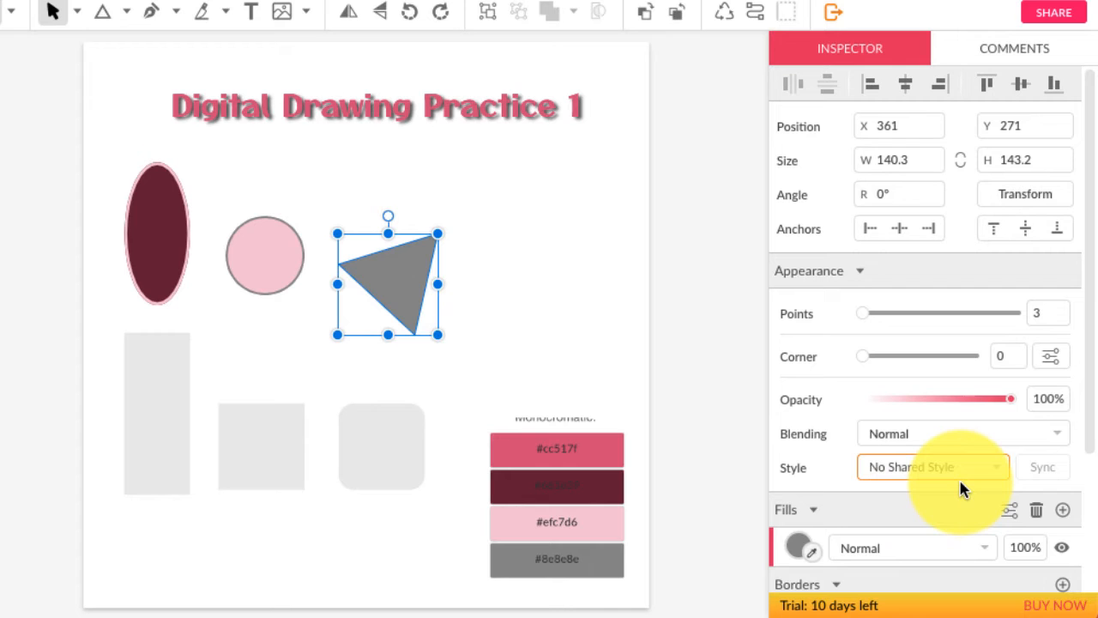
drag(1090, 391, 1082, 528)
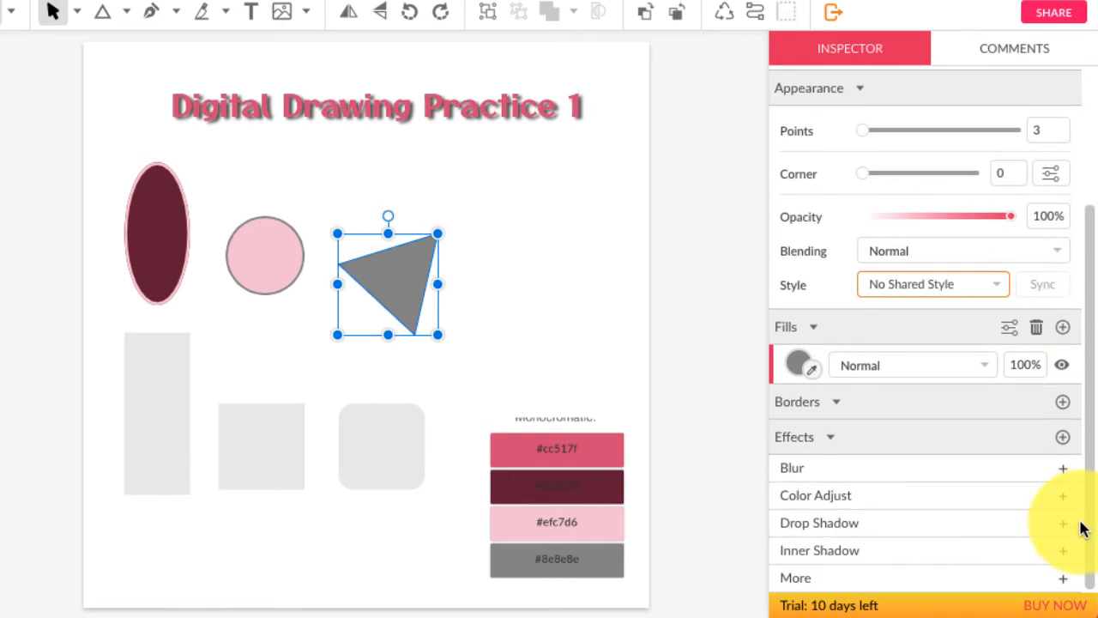
Give the triangle a 3 px #efc7d6 pink border, then select the three grey rectangles.
click(1064, 402)
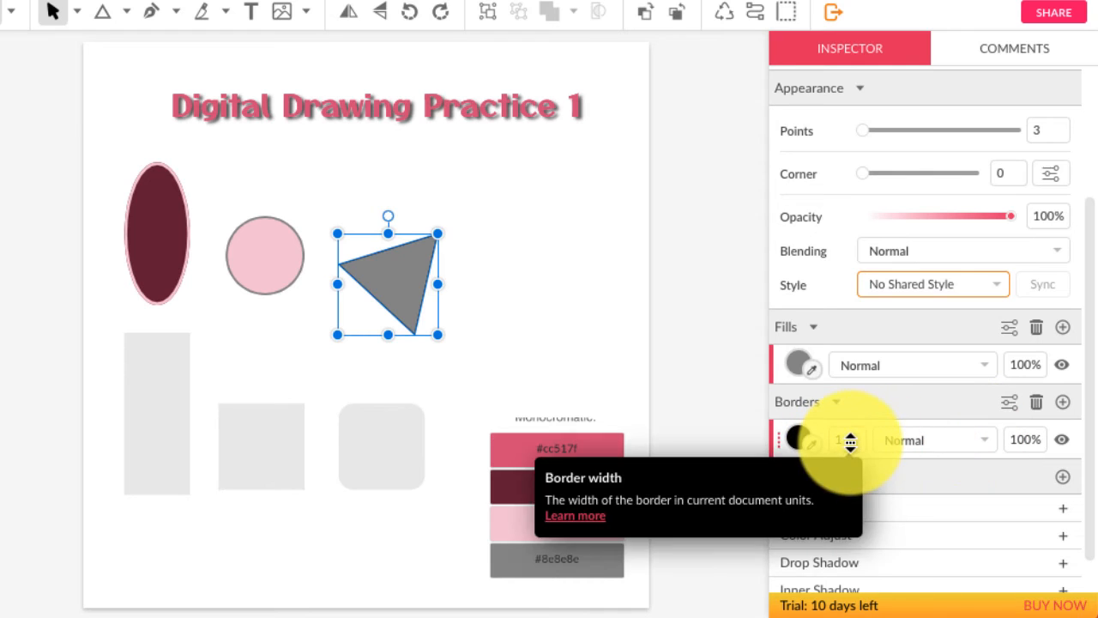
drag(851, 442, 853, 439)
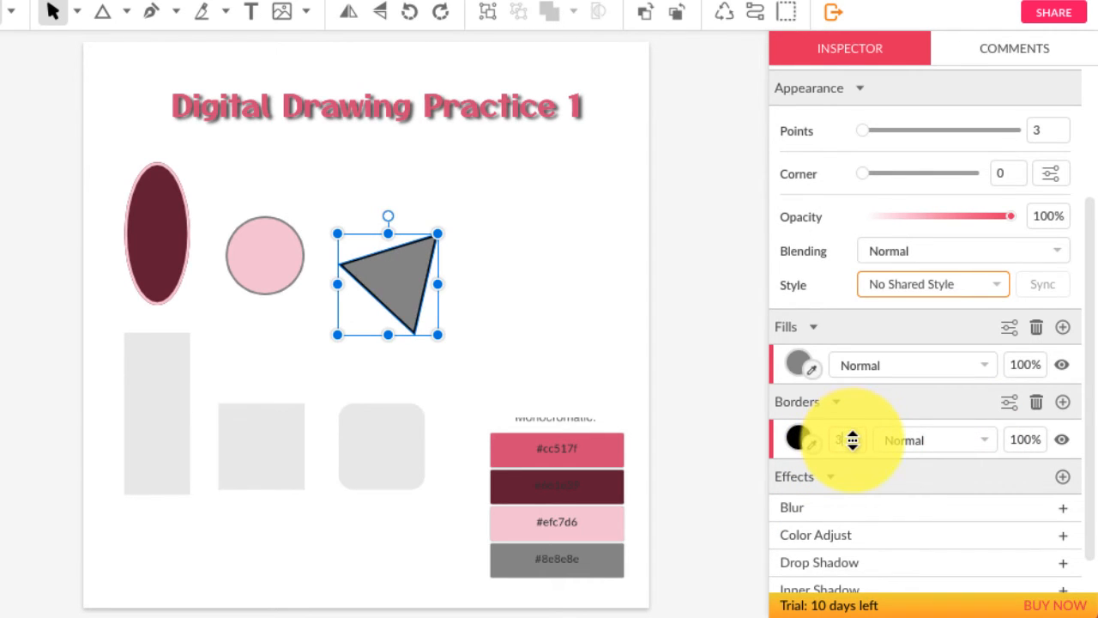
click(811, 442)
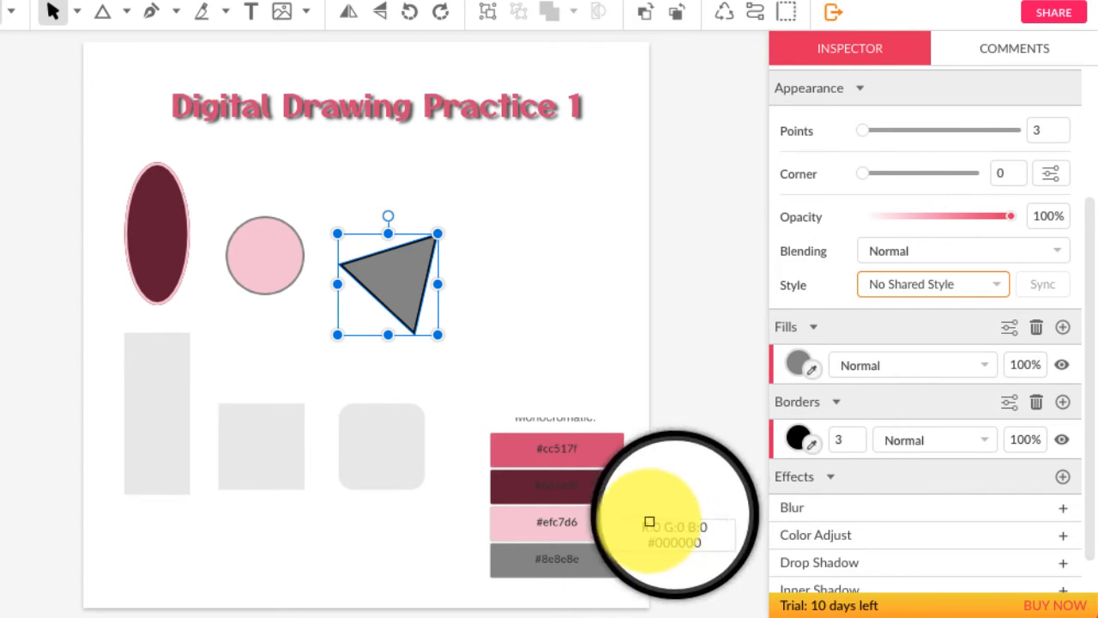
click(589, 519)
click(548, 282)
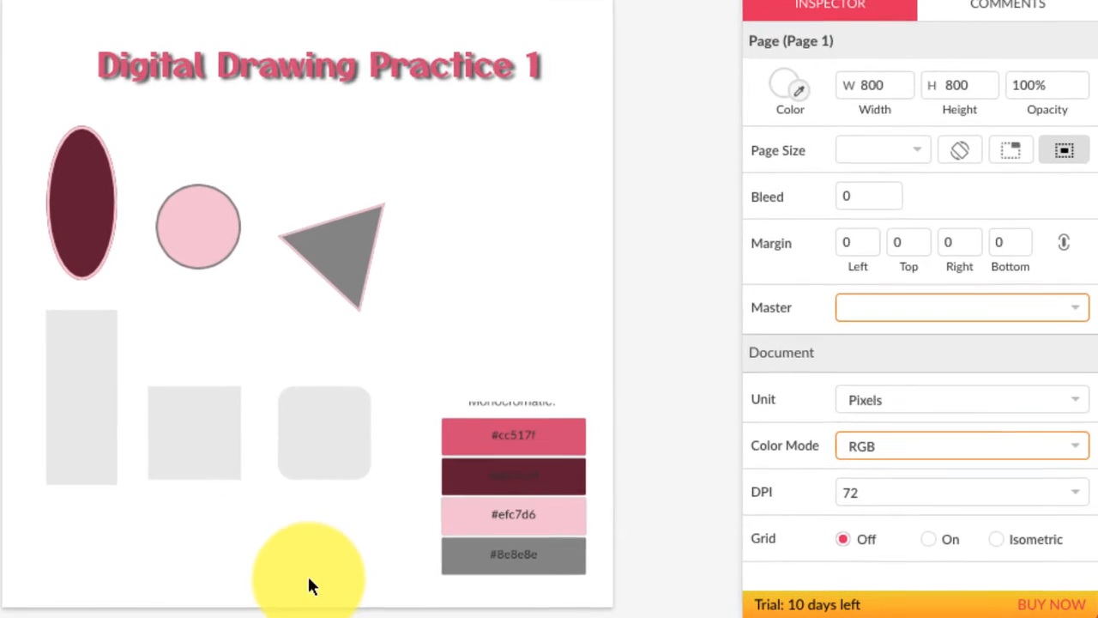
drag(340, 548, 23, 449)
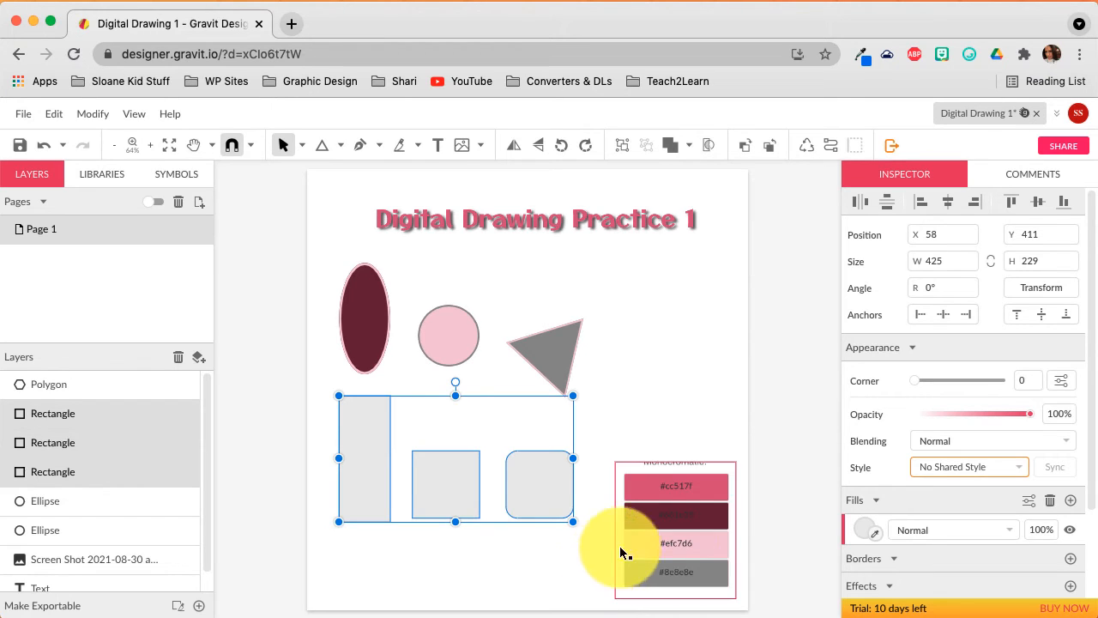
Fill the tall rectangle and both squares with #cc517f and add a 3 px #efc7d6 border.
click(876, 535)
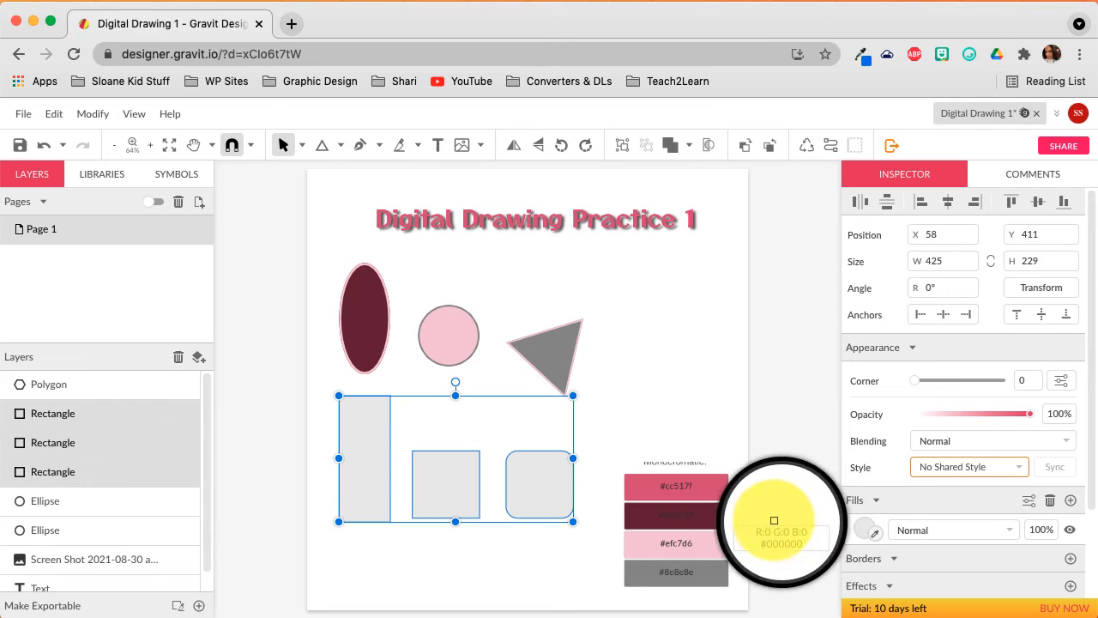
click(725, 496)
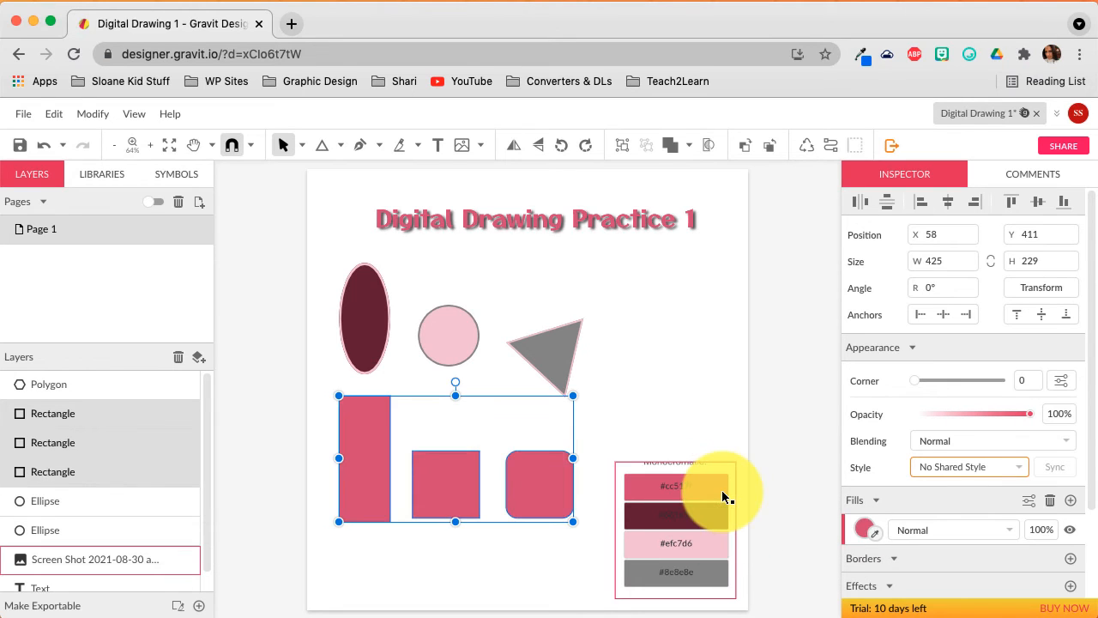
click(1070, 558)
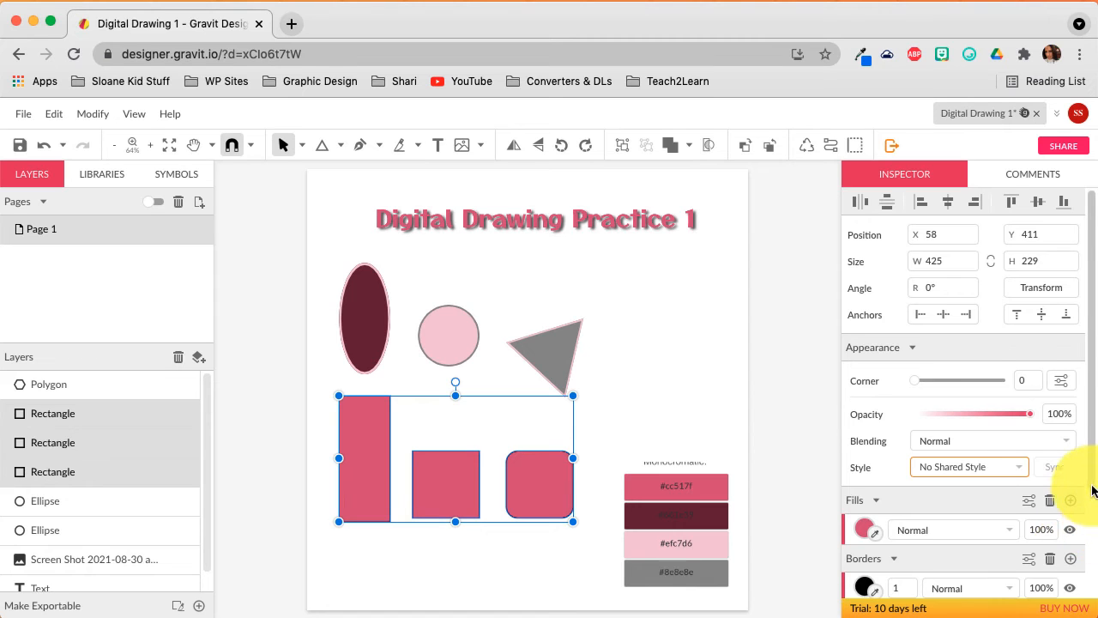
scroll(1085, 549, down, 2)
scroll(1085, 549, down, 3)
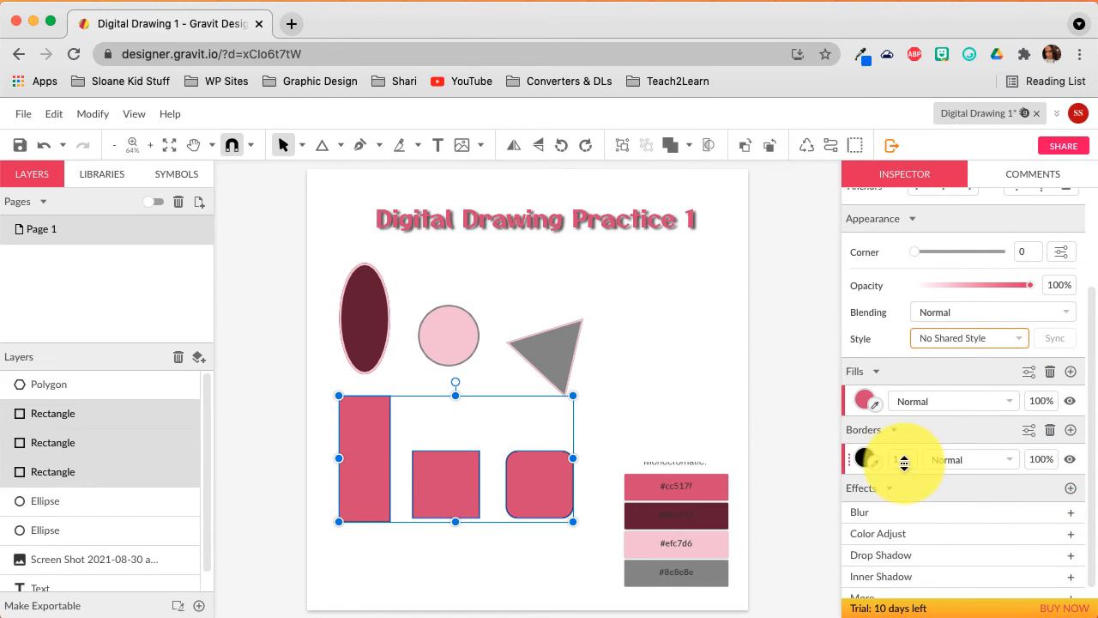
drag(905, 463, 904, 462)
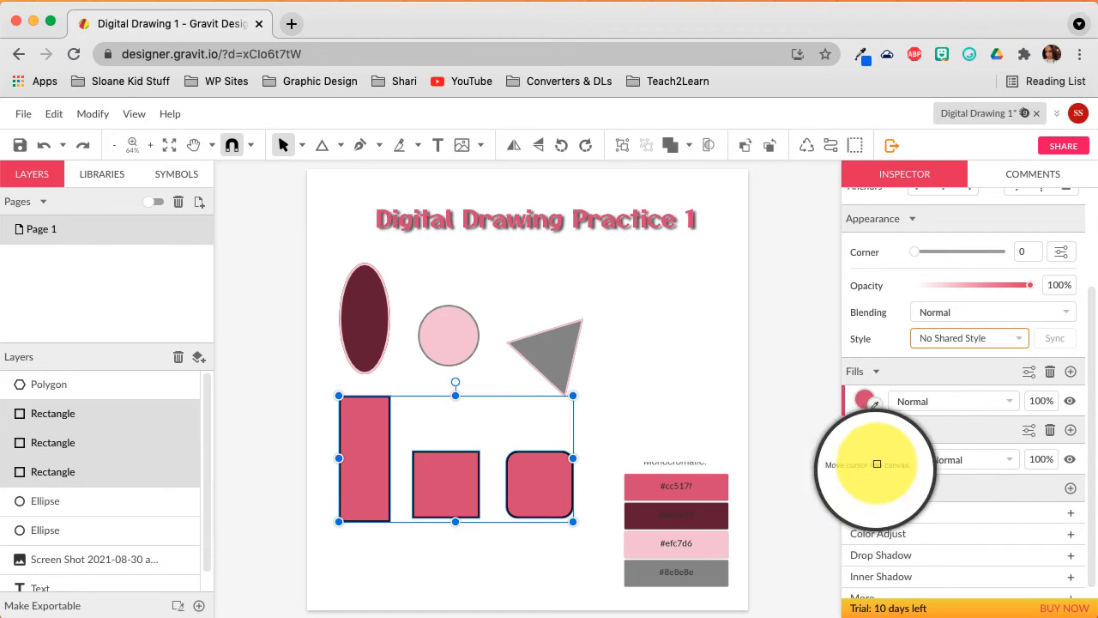
click(693, 544)
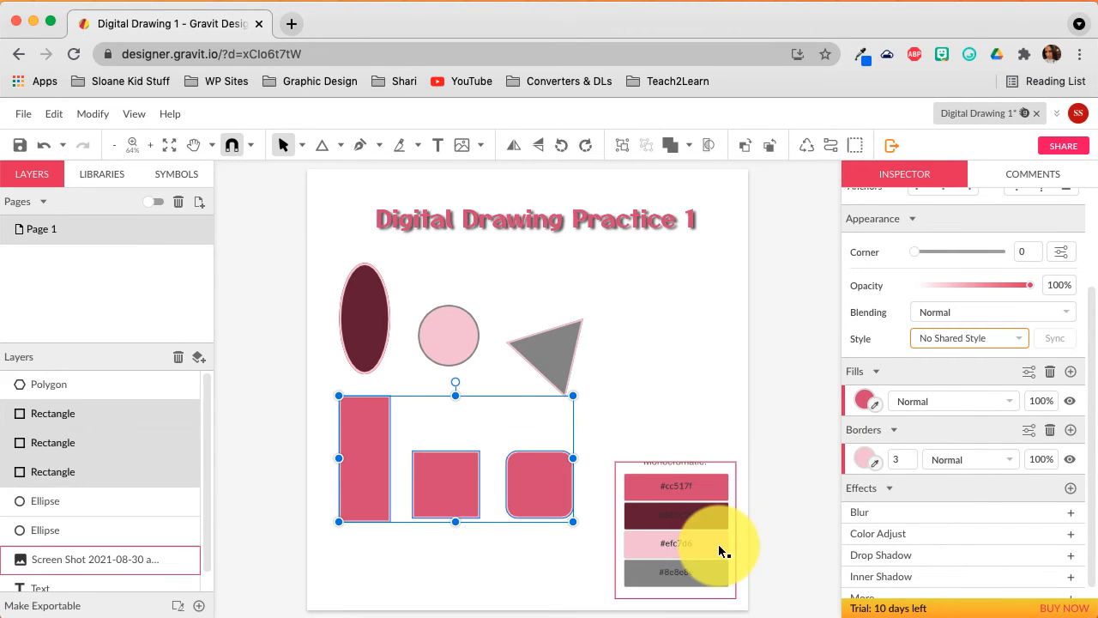
click(701, 398)
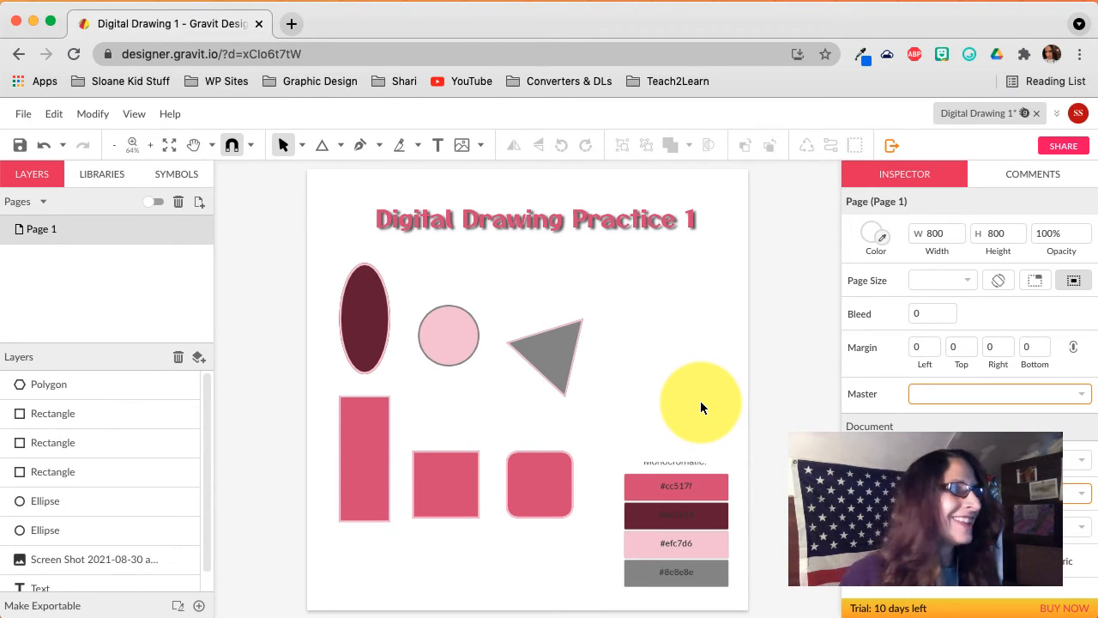
Draw a 205.3 × 198.6 five-point star and position it beside the triangle.
click(341, 145)
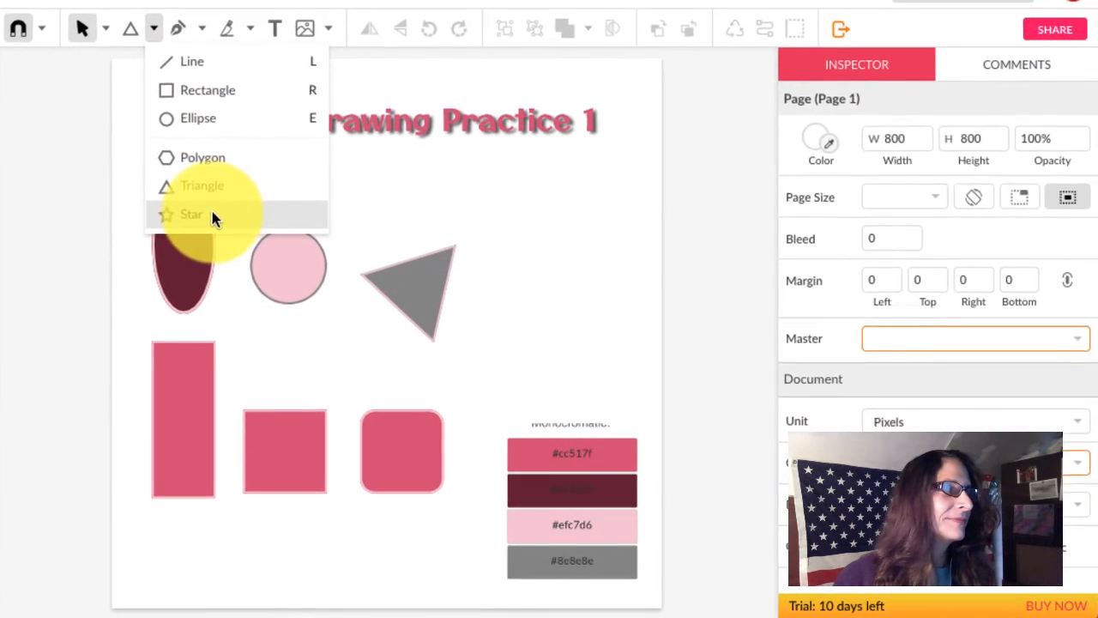
click(386, 295)
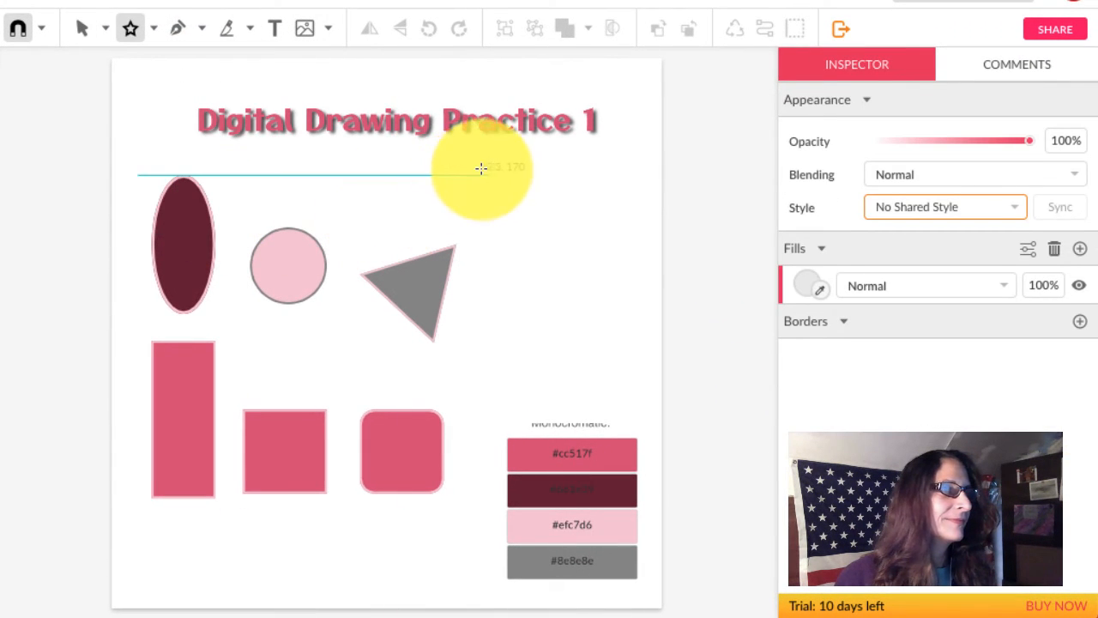
drag(481, 166, 527, 226)
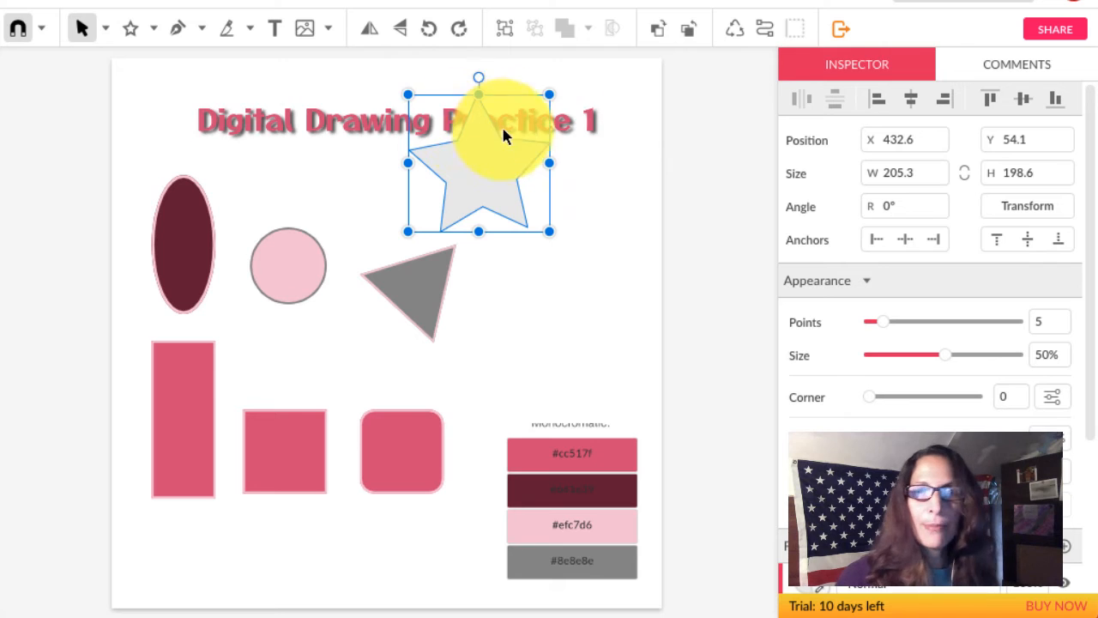
drag(486, 190, 544, 186)
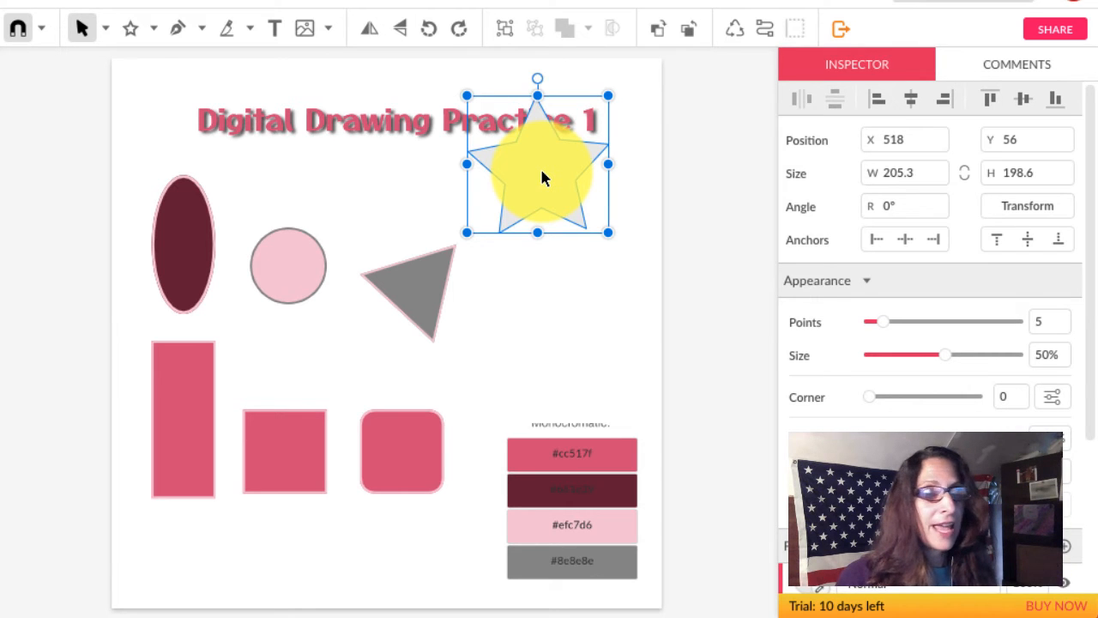
drag(541, 178, 572, 273)
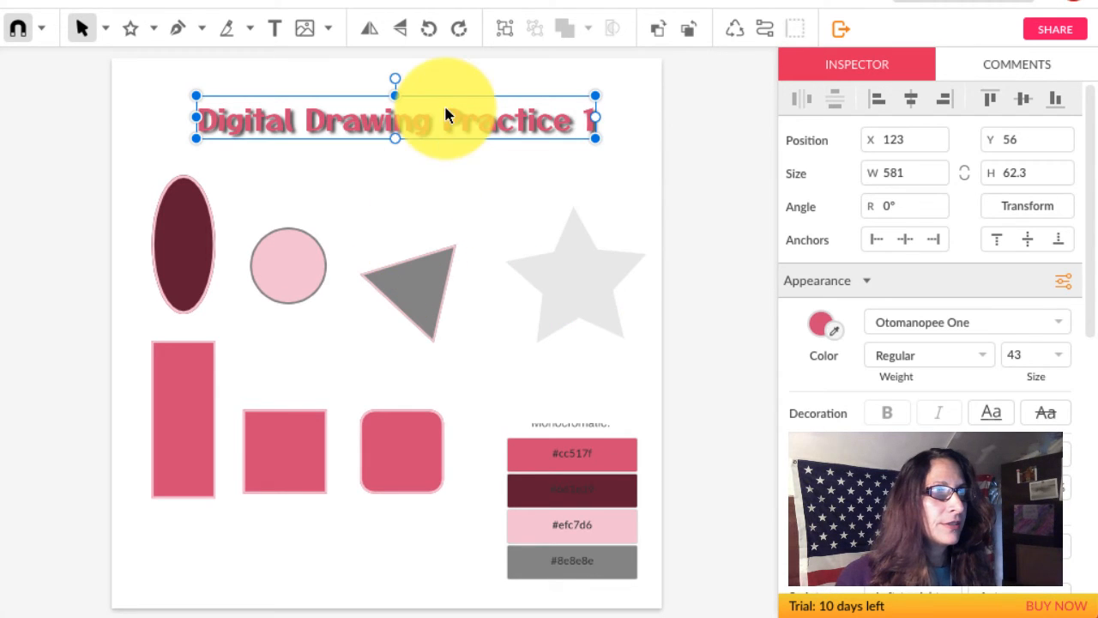
drag(446, 127, 409, 293)
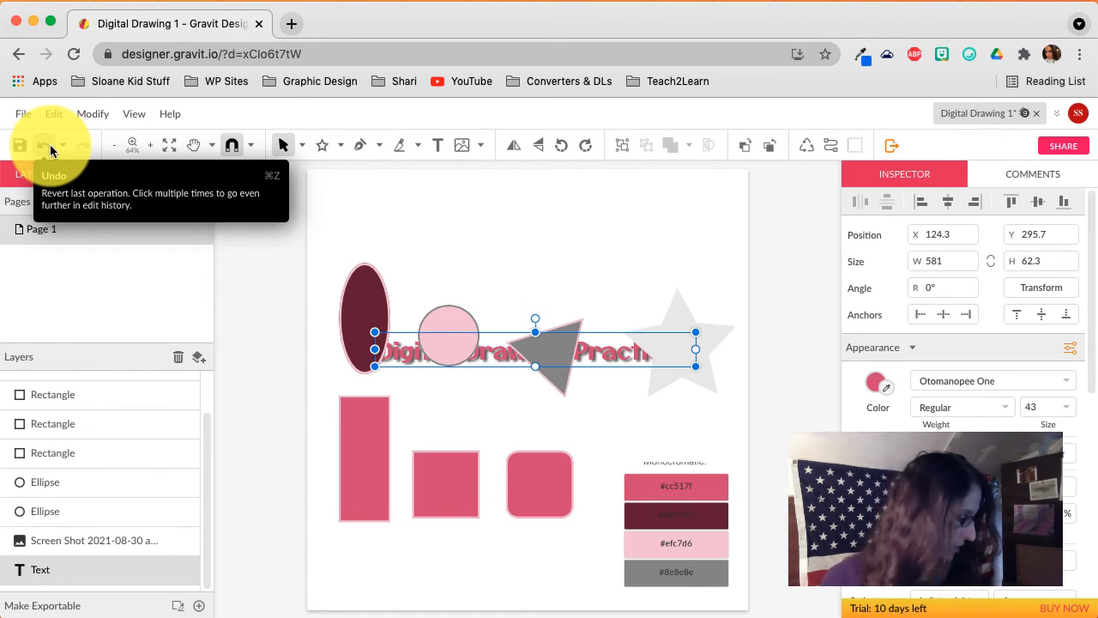
click(50, 144)
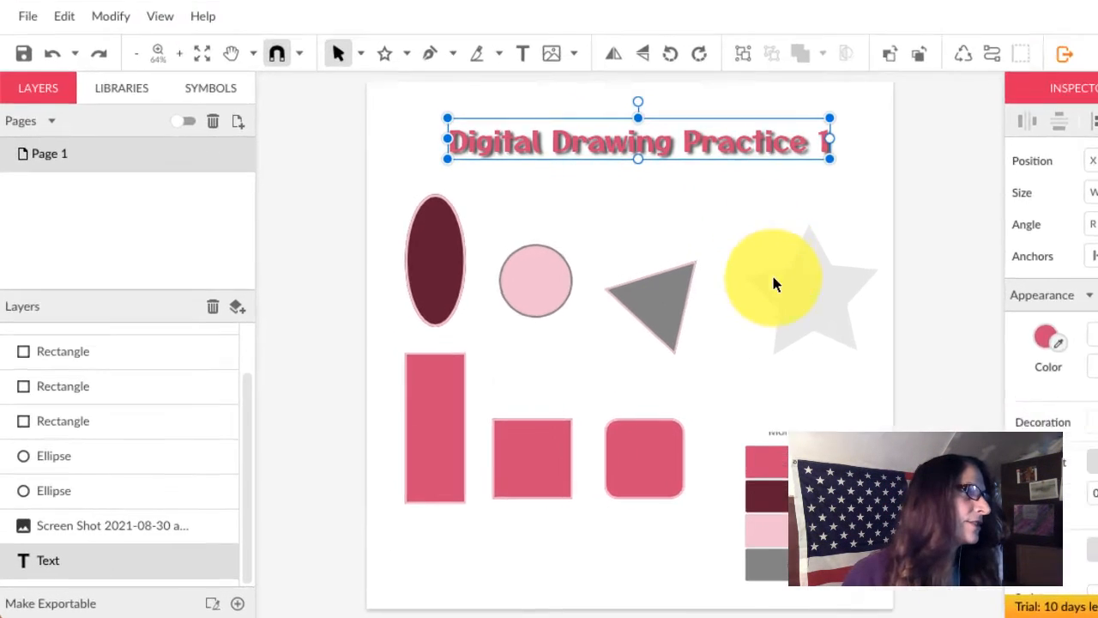
Rename the star's Polygon layer to 'star' and move it below the Text layer.
scroll(354, 421, up, 1)
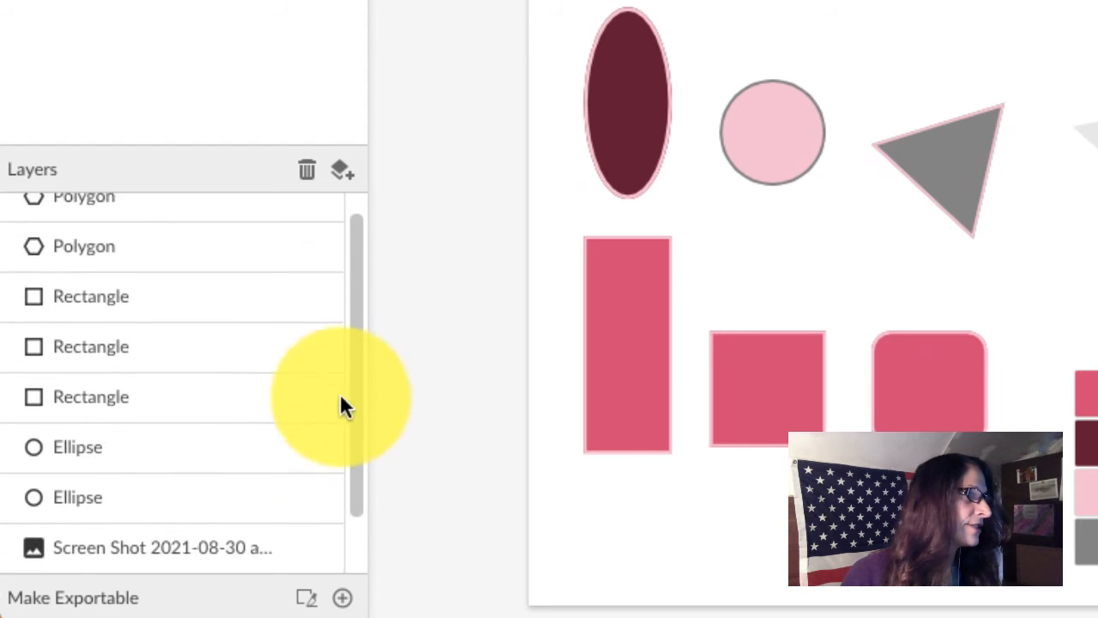
scroll(339, 429, down, 2)
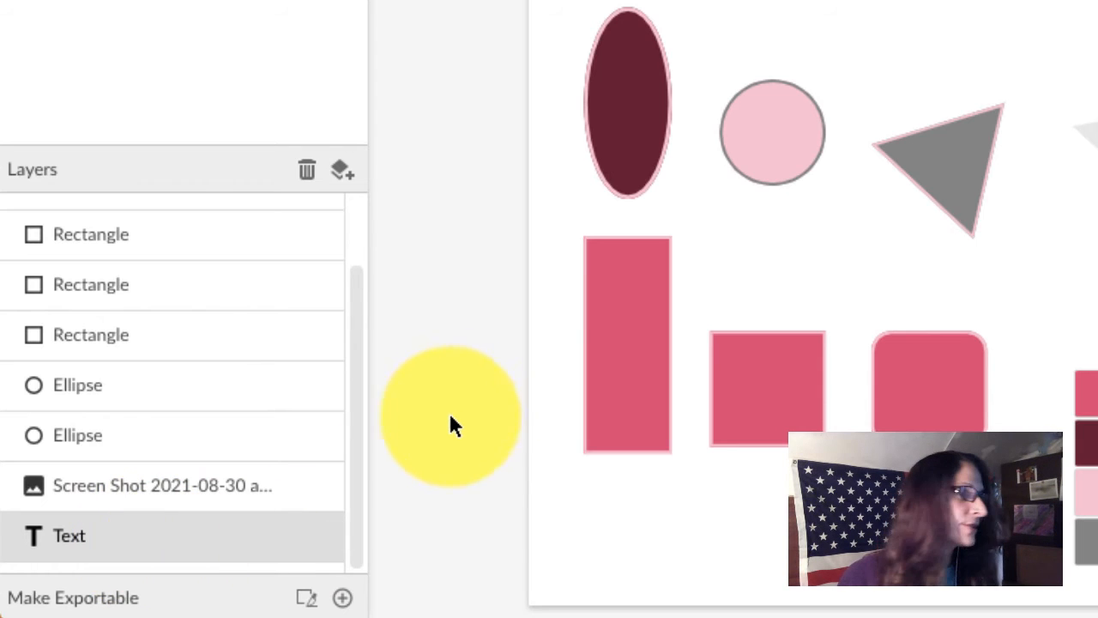
drag(355, 496, 348, 406)
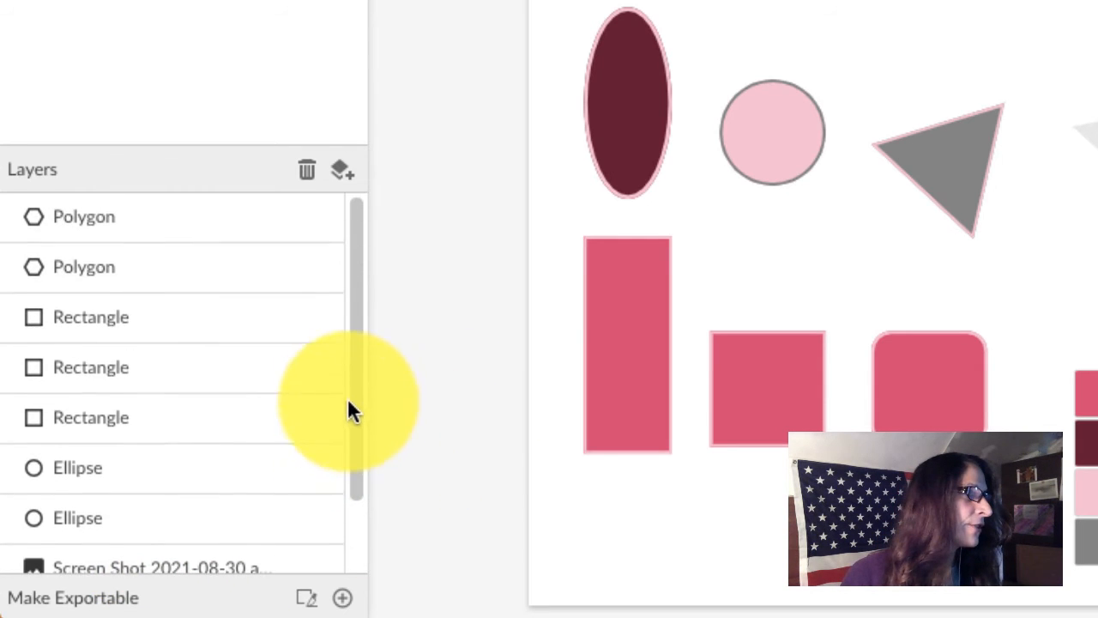
click(175, 225)
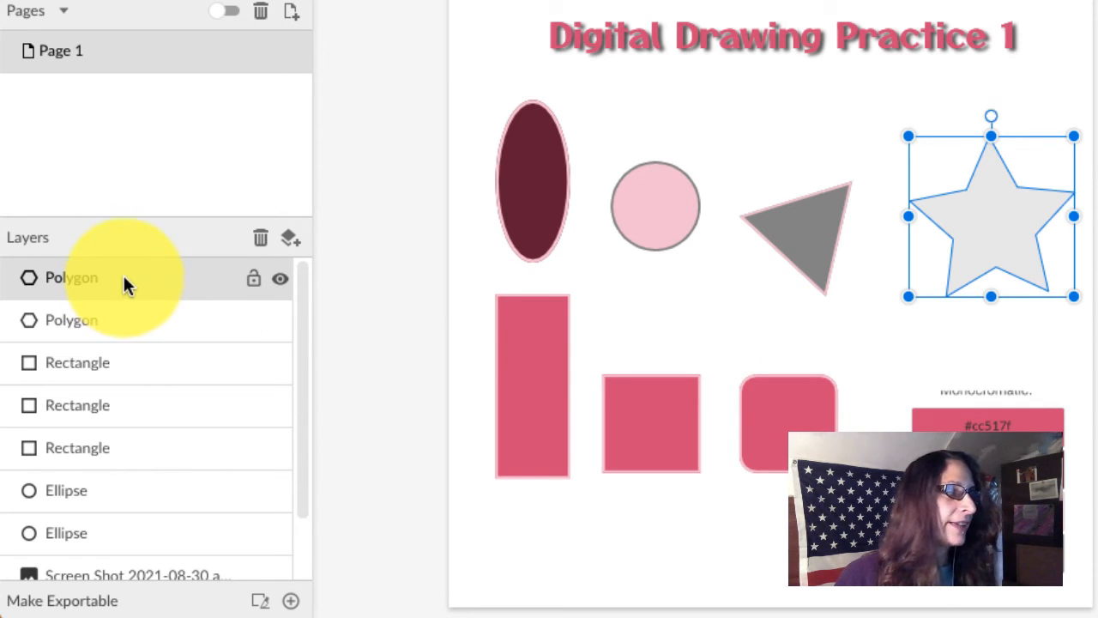
double_click(75, 278)
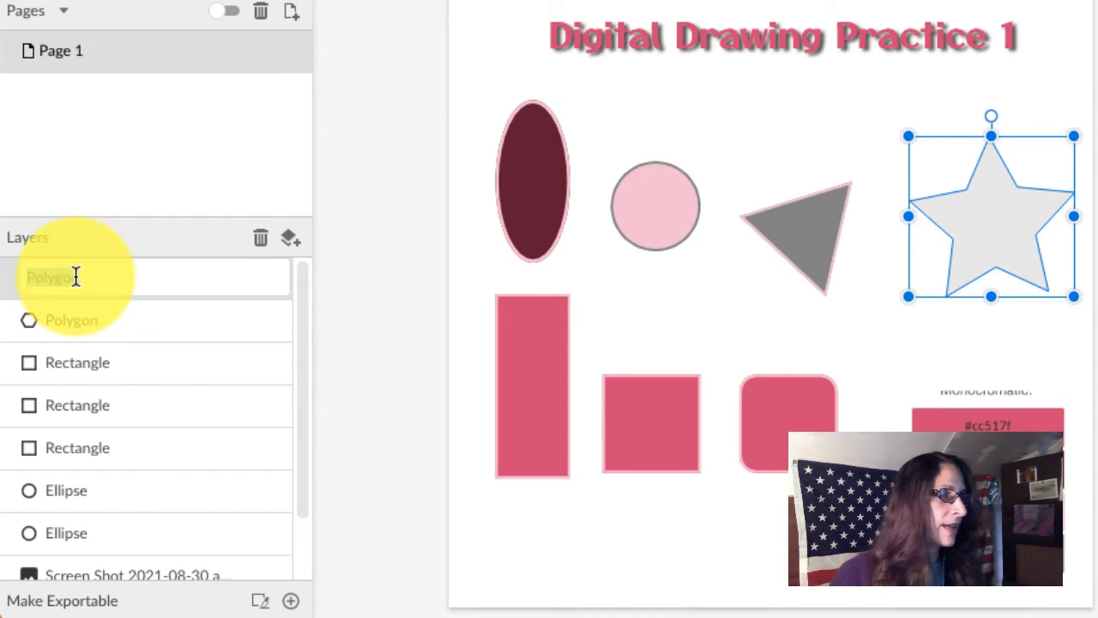
text(star)
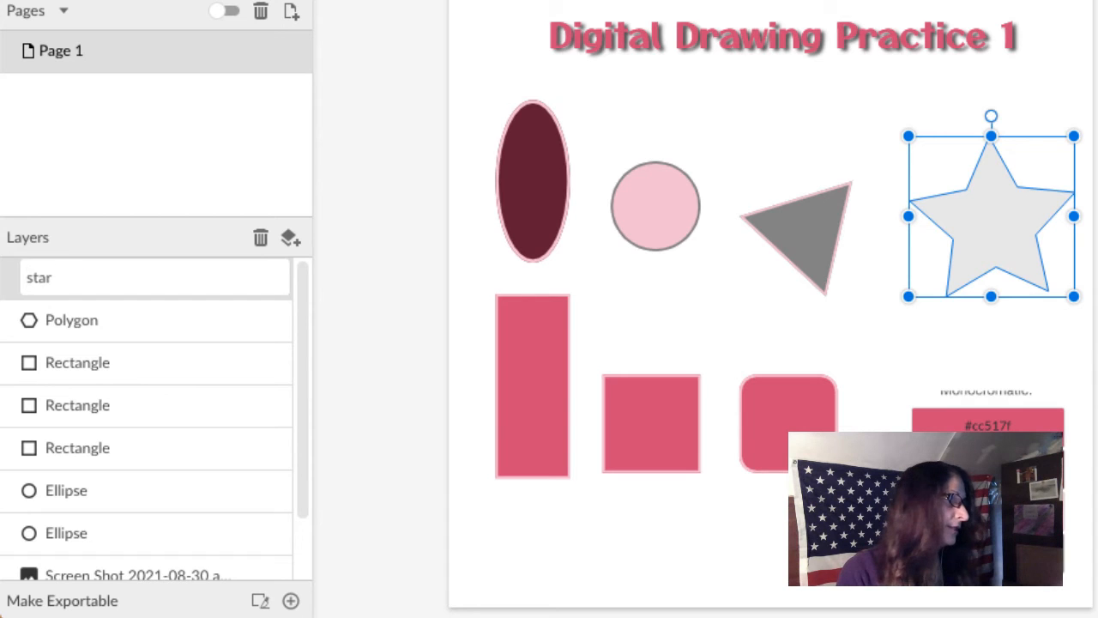
key(Return)
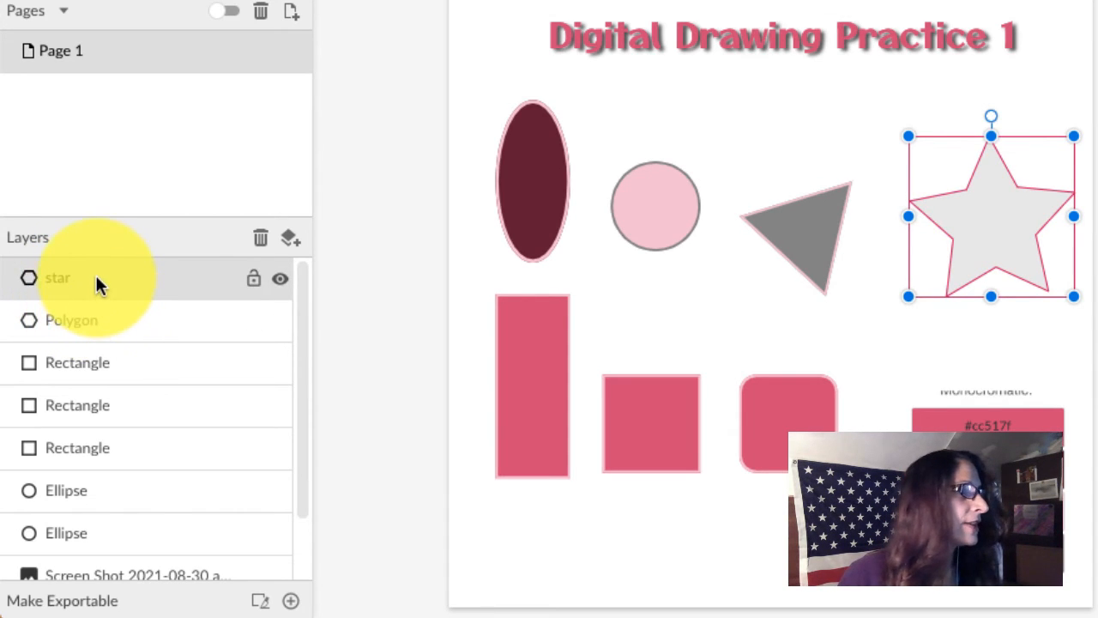
drag(95, 273, 81, 565)
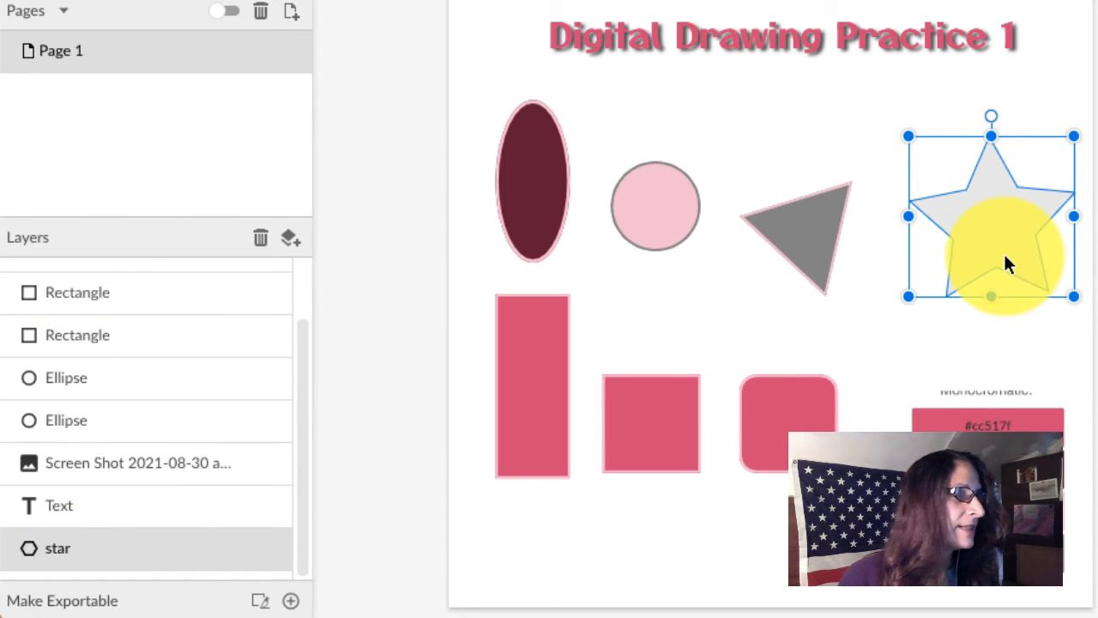
Place the star at the top-right end of the title.
drag(1005, 257, 965, 179)
drag(956, 132, 955, 132)
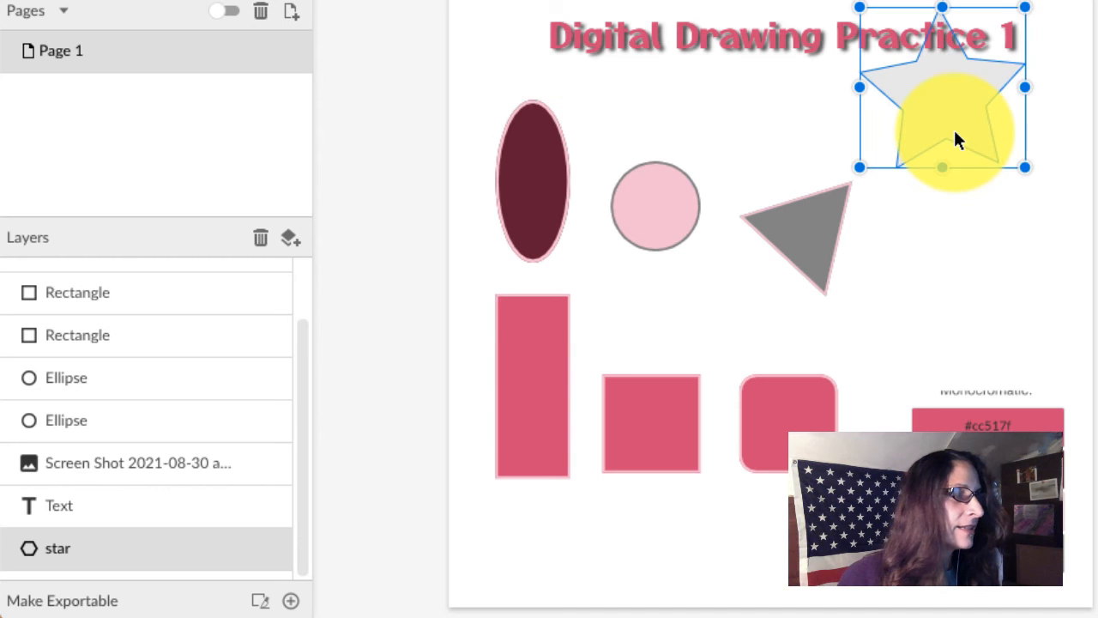
drag(976, 256, 1097, 206)
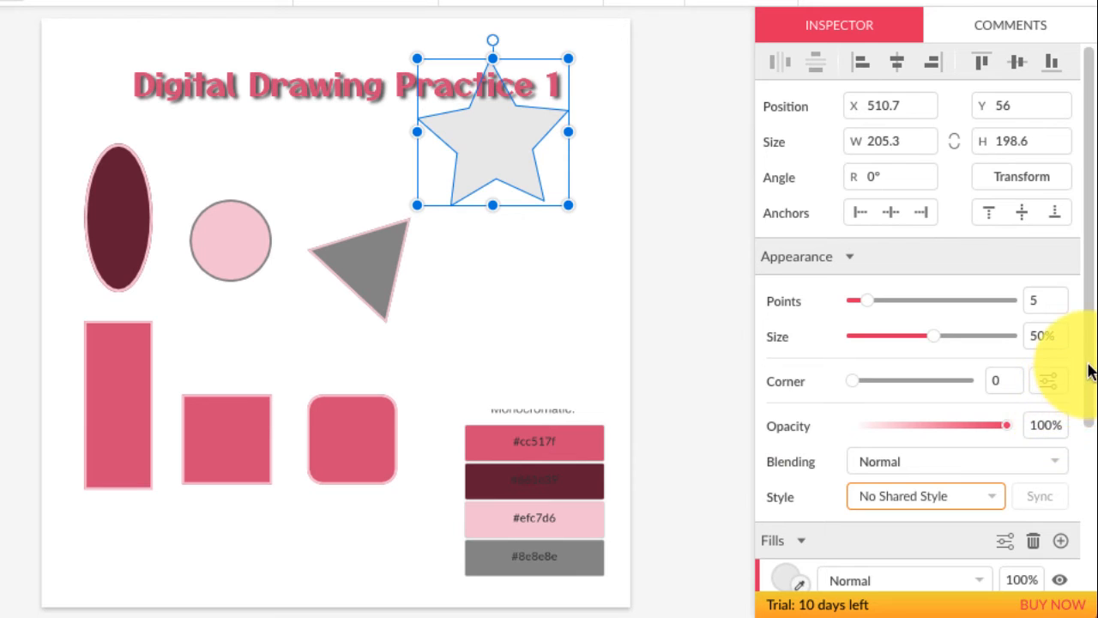
drag(1088, 362, 1087, 504)
Fill the star with #efc7d6 light pink and add a 3 px border from the #8e8e8e swatch.
click(800, 398)
click(584, 557)
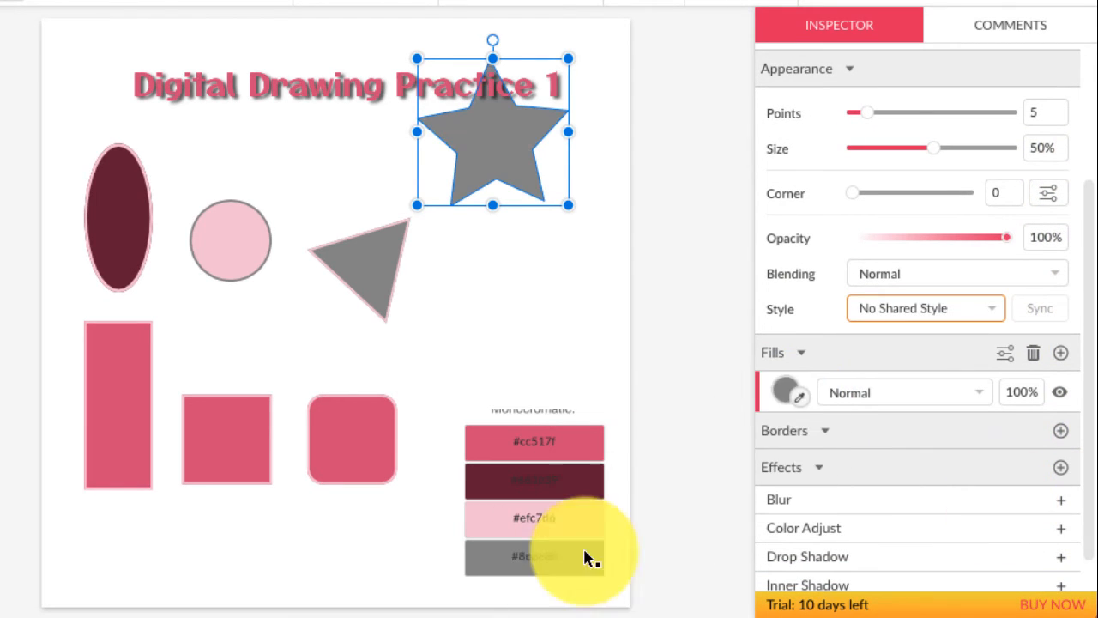
click(800, 397)
click(595, 518)
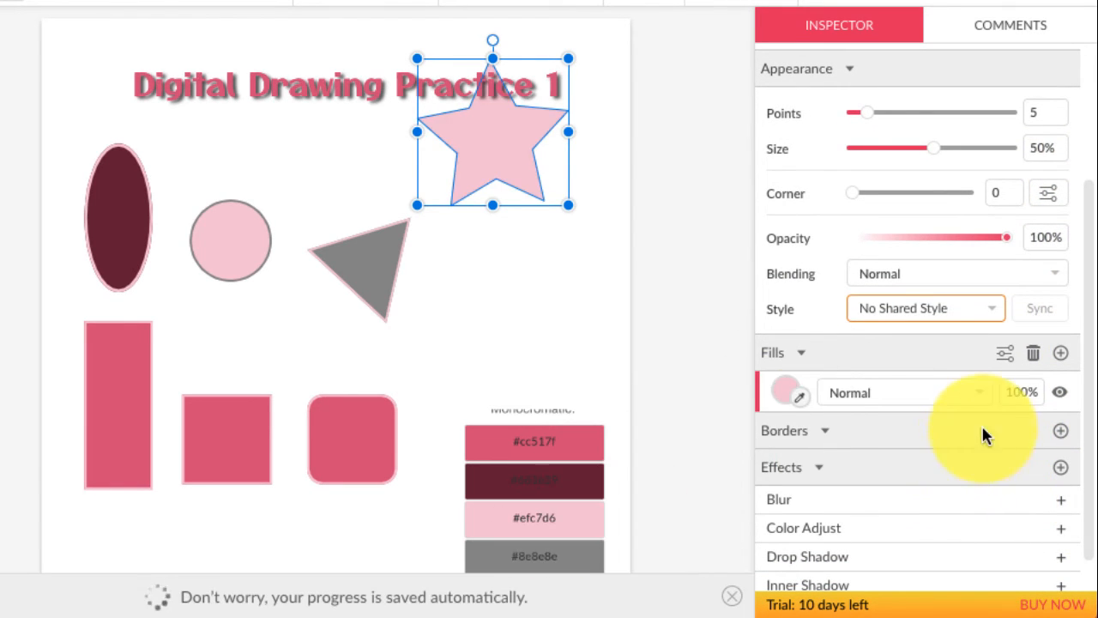
click(1062, 431)
drag(838, 476, 840, 472)
click(805, 483)
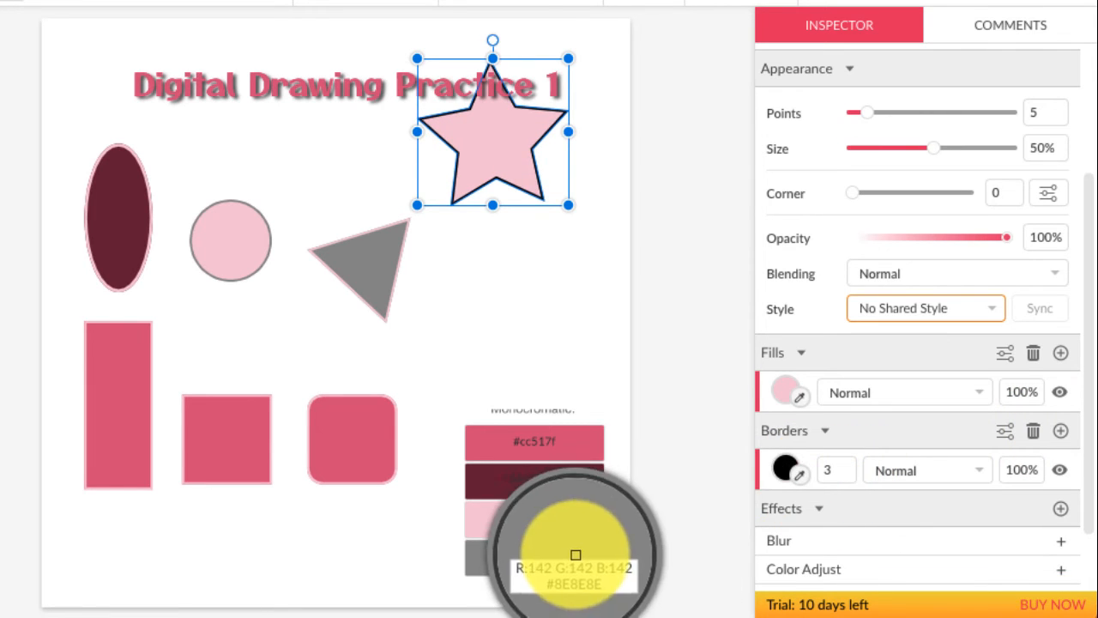
click(575, 562)
click(594, 331)
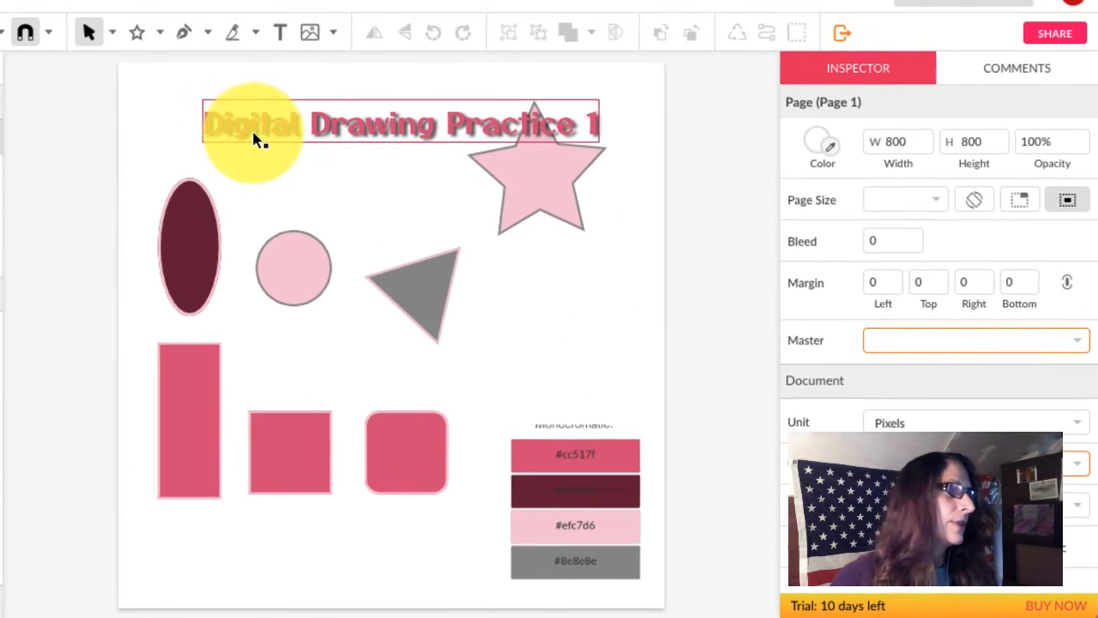
Use the Freehand tool to draw a wavy closed loop under the title's left part, then select it.
click(222, 43)
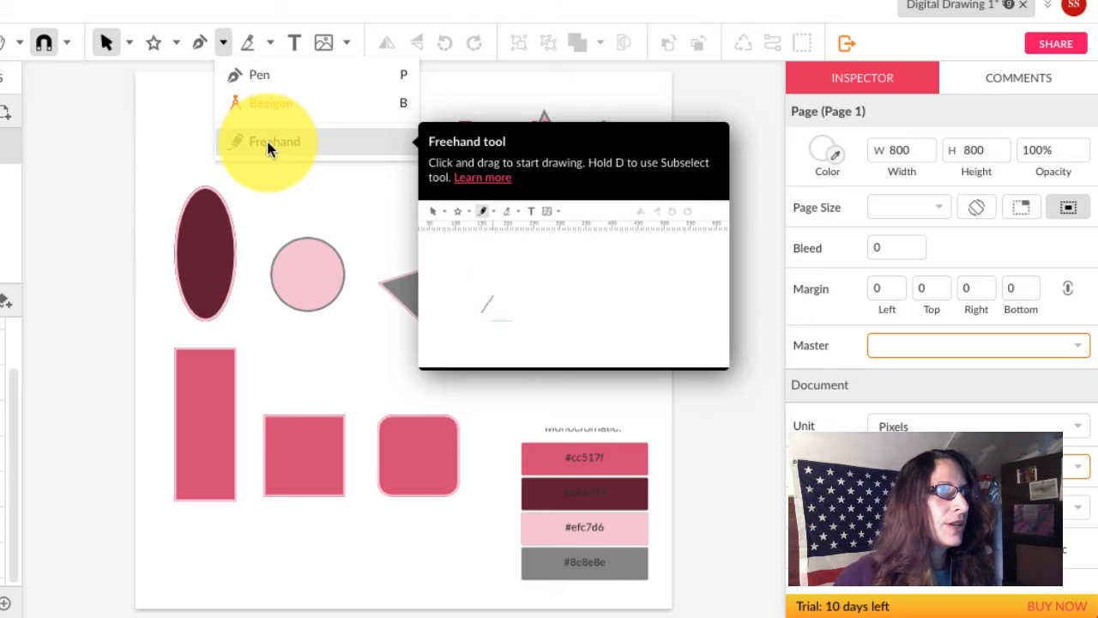
click(267, 142)
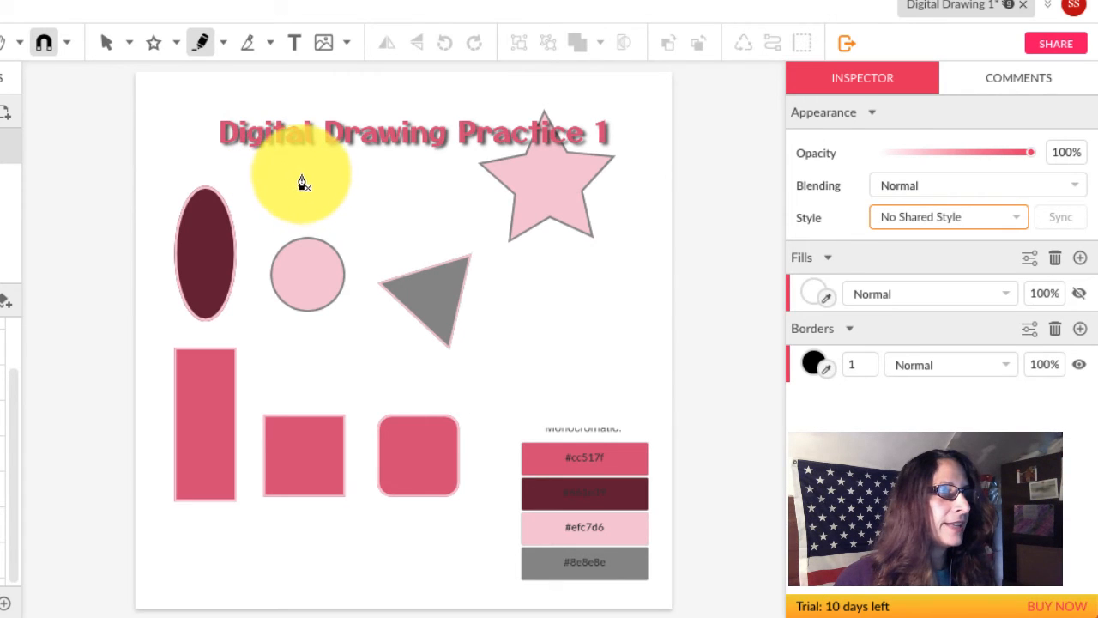
mouse_move(304, 177)
mouse_down()
mouse_move(280, 187)
mouse_move(303, 217)
mouse_move(343, 226)
mouse_move(376, 200)
mouse_move(360, 177)
mouse_move(311, 174)
mouse_up()
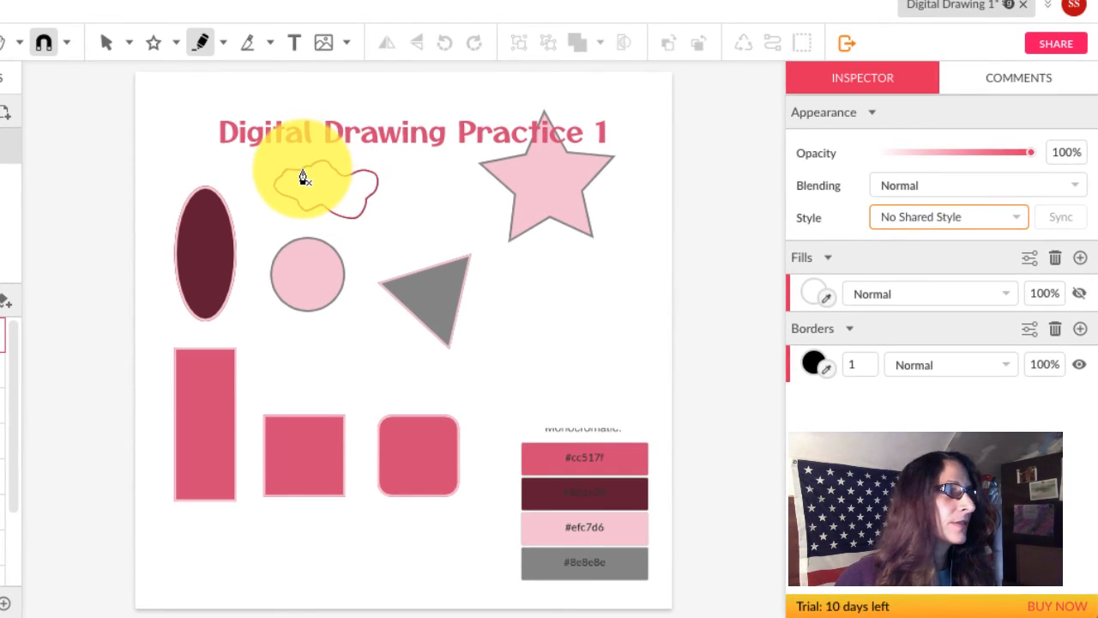
click(332, 191)
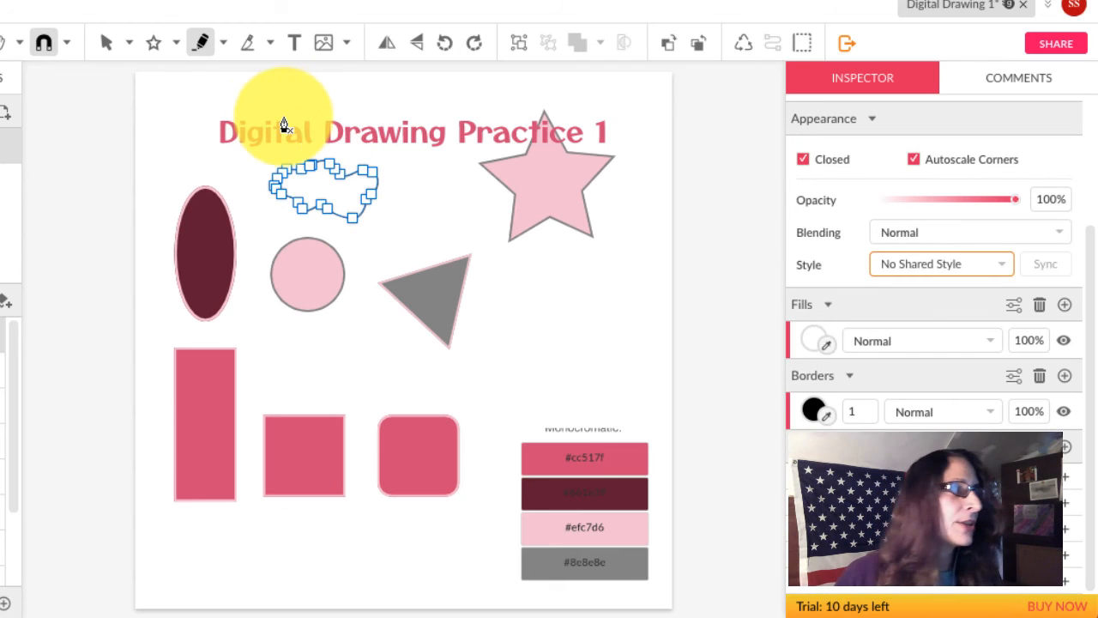
click(222, 45)
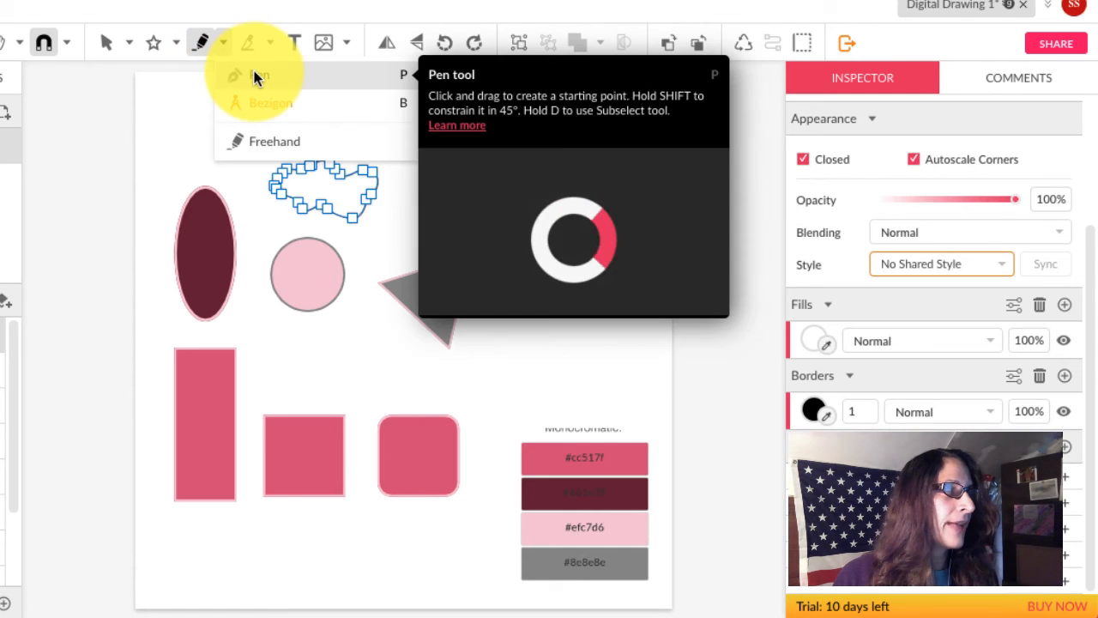
With the Pen tool, start an outline below the star with four corner points.
click(255, 78)
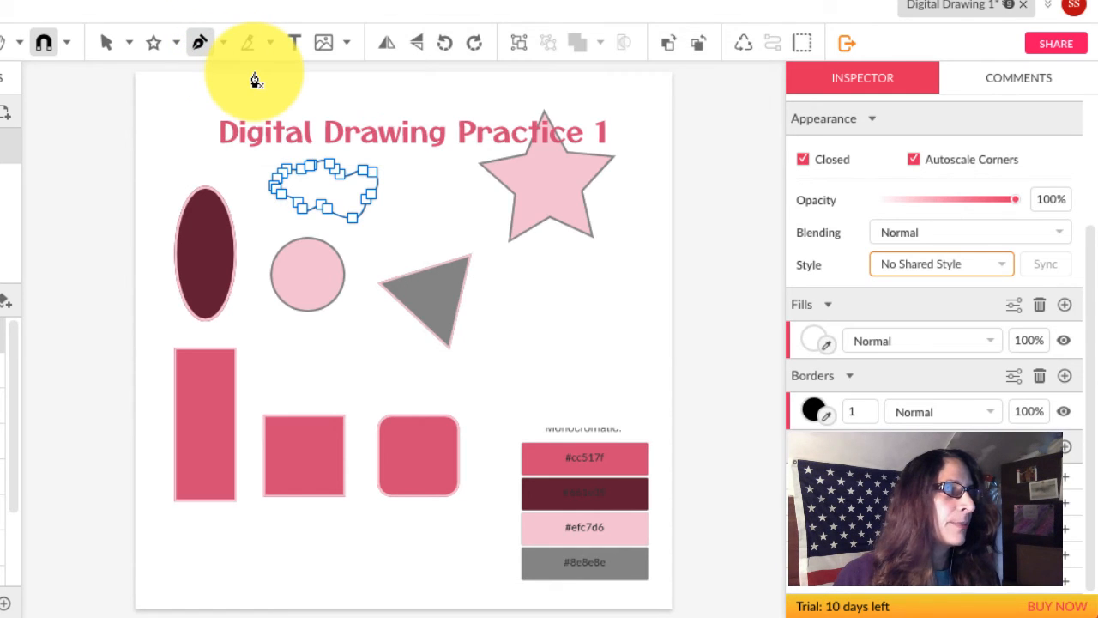
scroll(257, 77, up, 1)
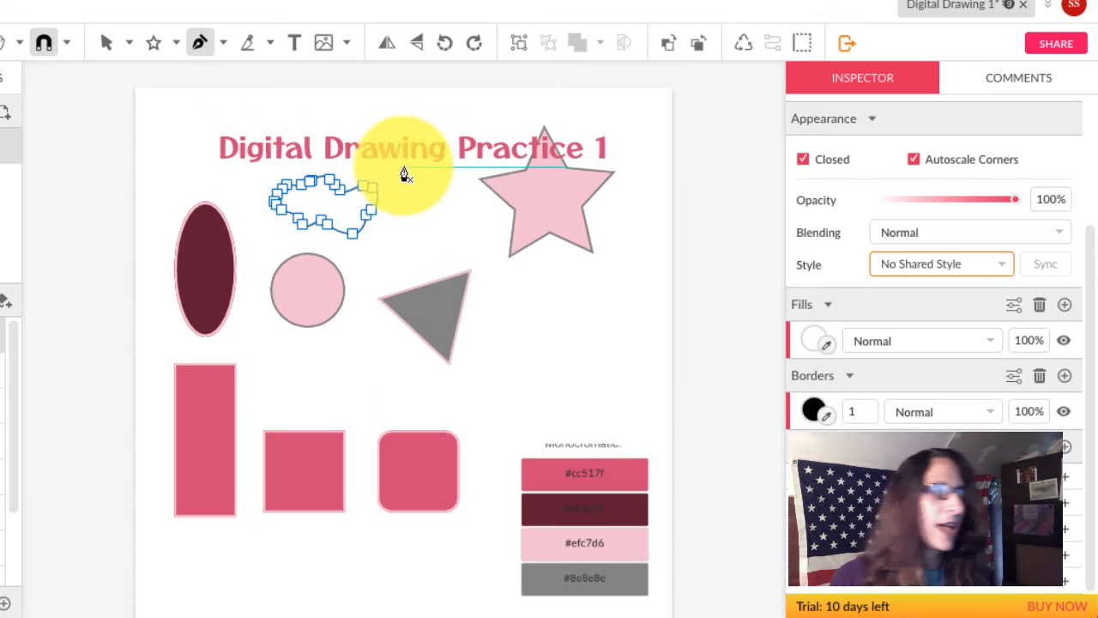
click(507, 298)
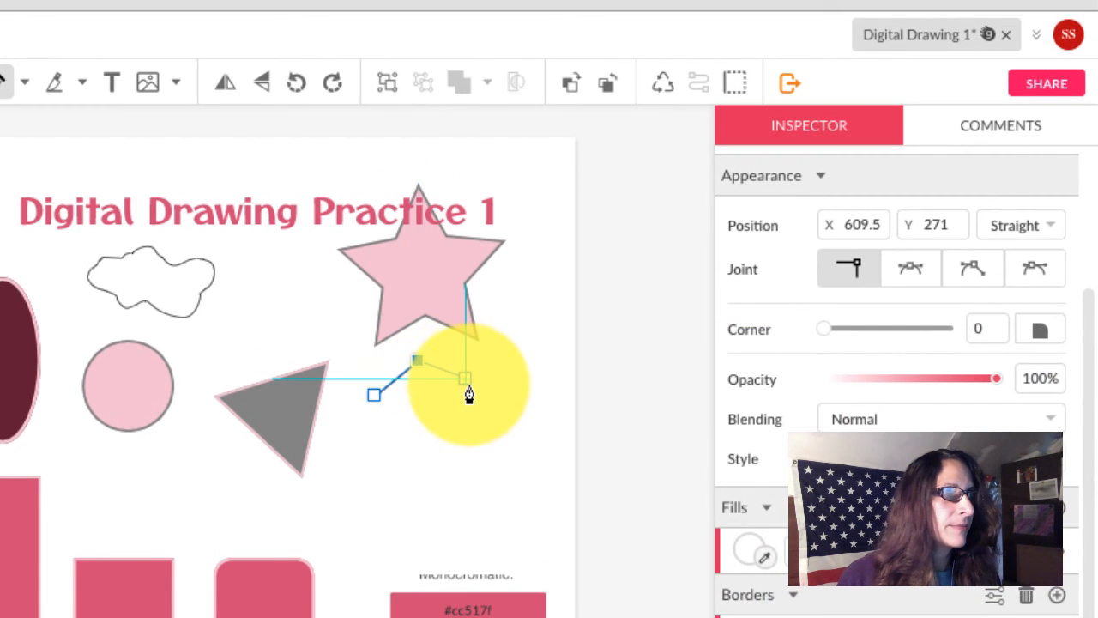
click(465, 379)
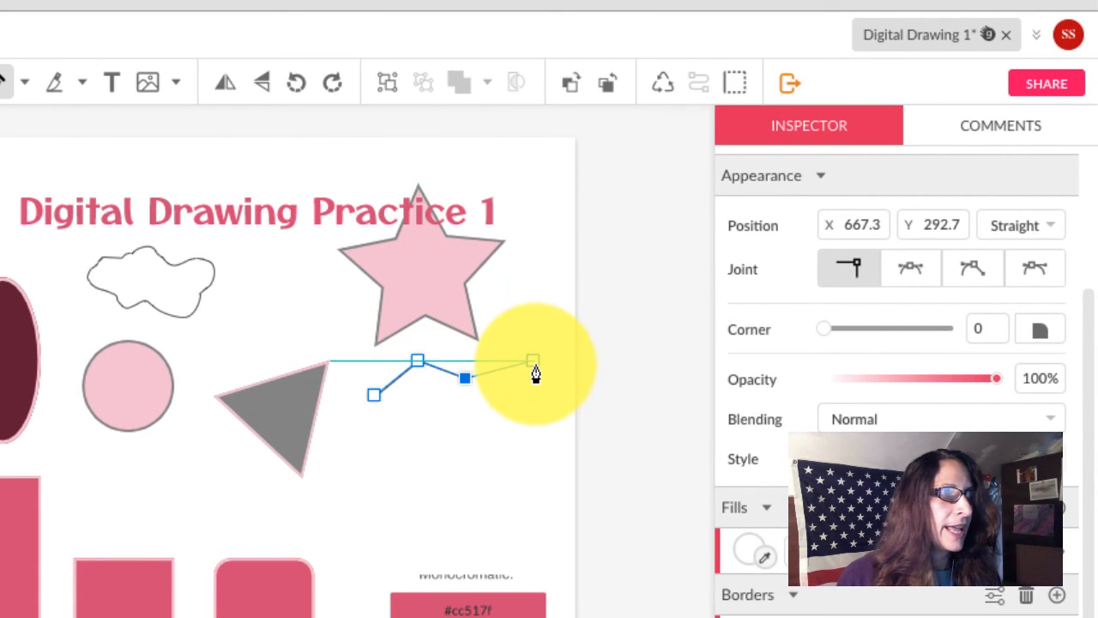
click(533, 362)
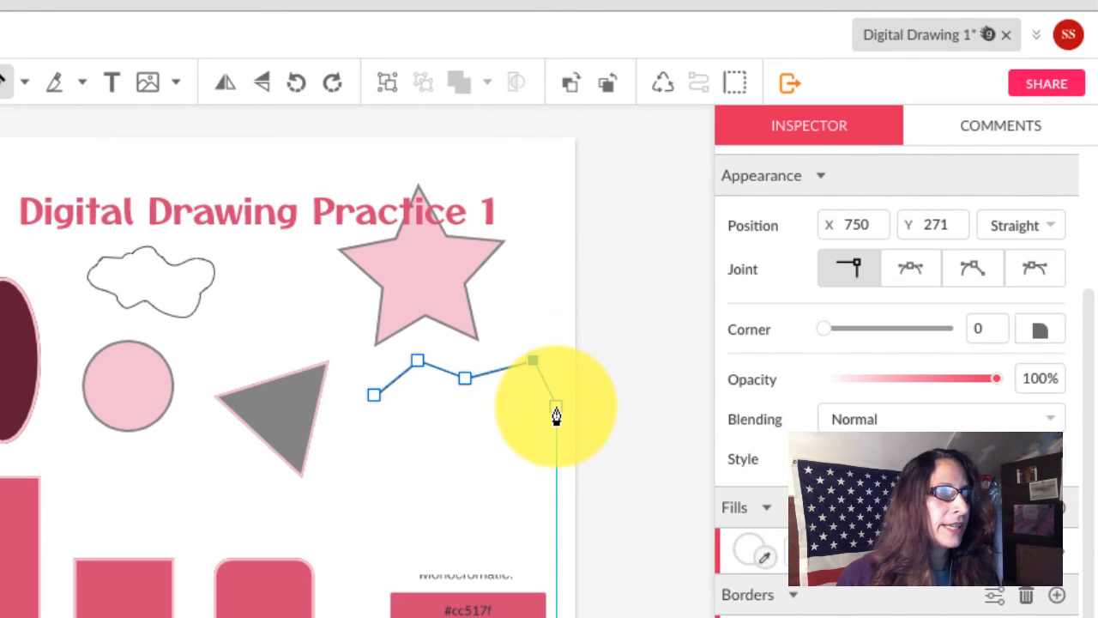
click(556, 409)
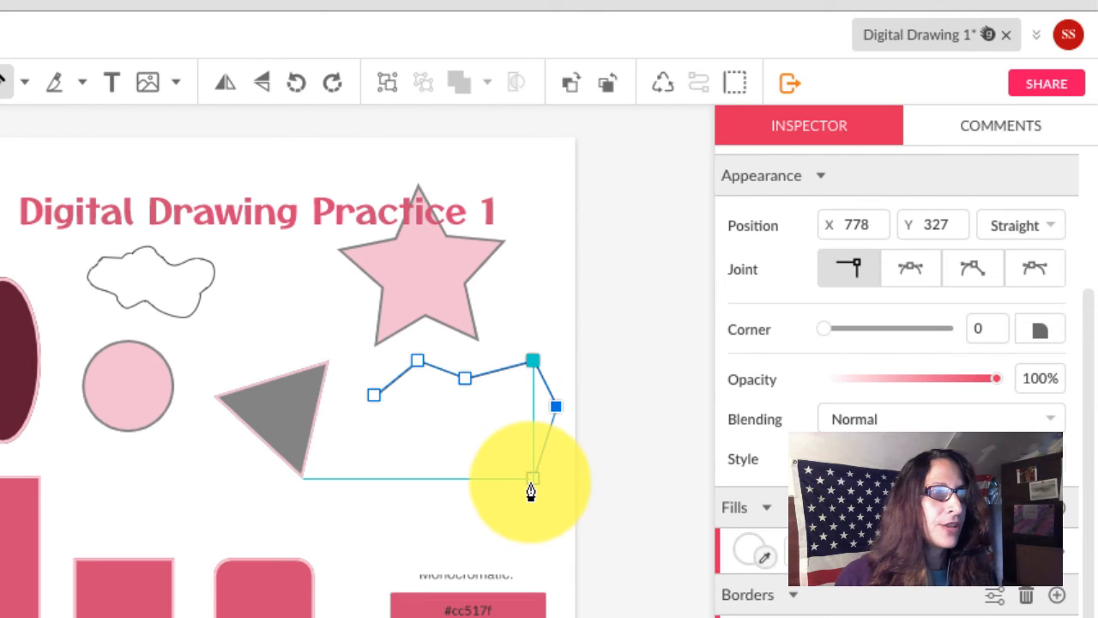
Add curved and sharp points along the bottom and left, then close the outline.
drag(532, 483, 509, 492)
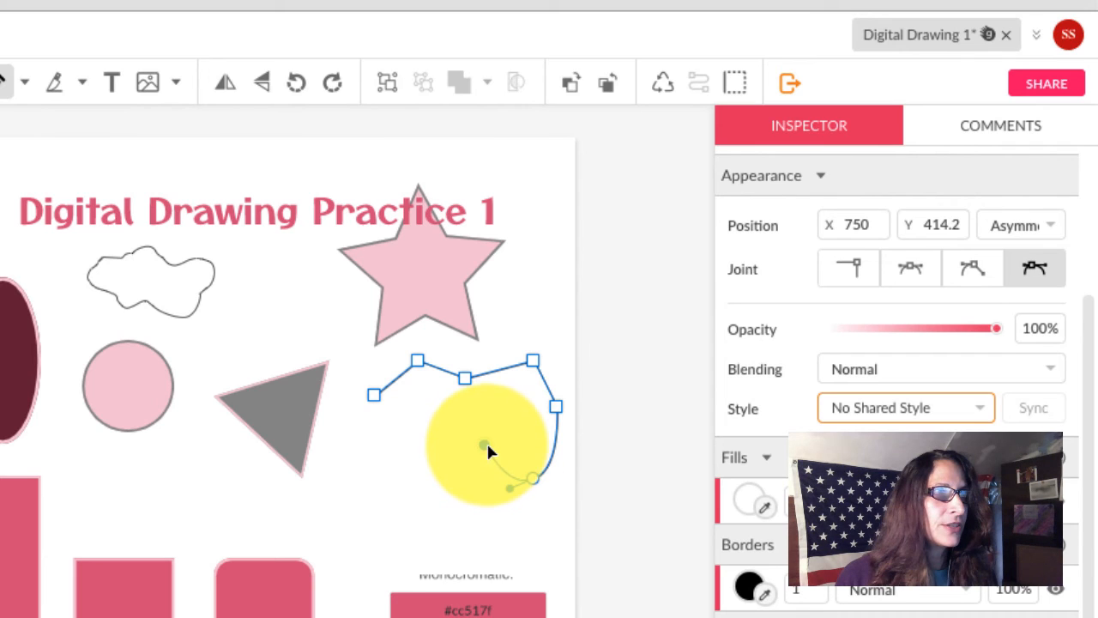
drag(485, 445, 448, 508)
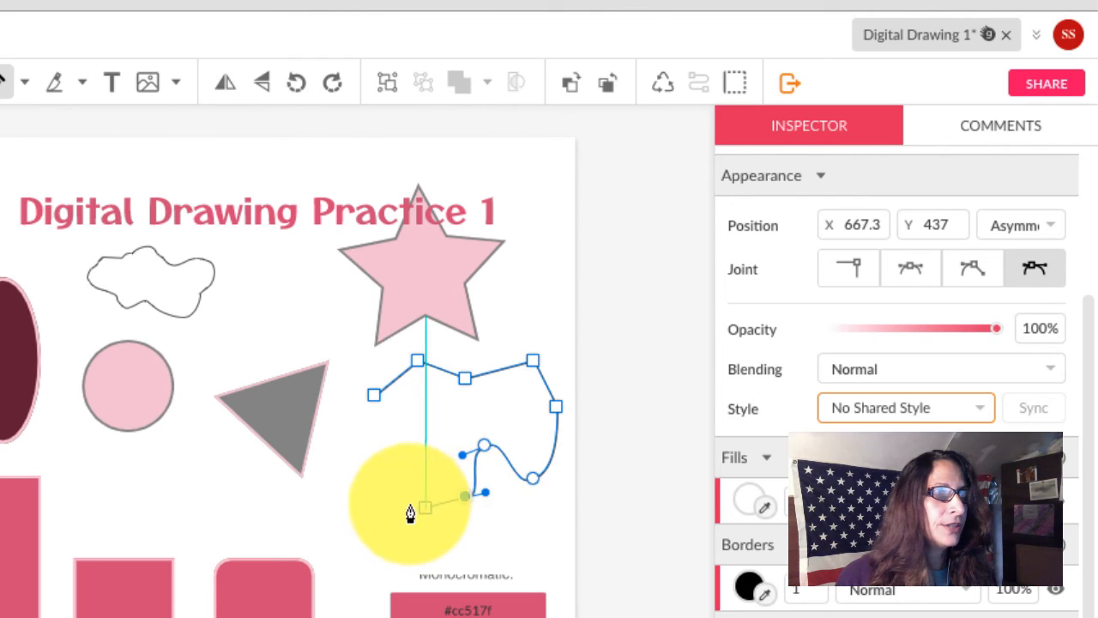
click(373, 477)
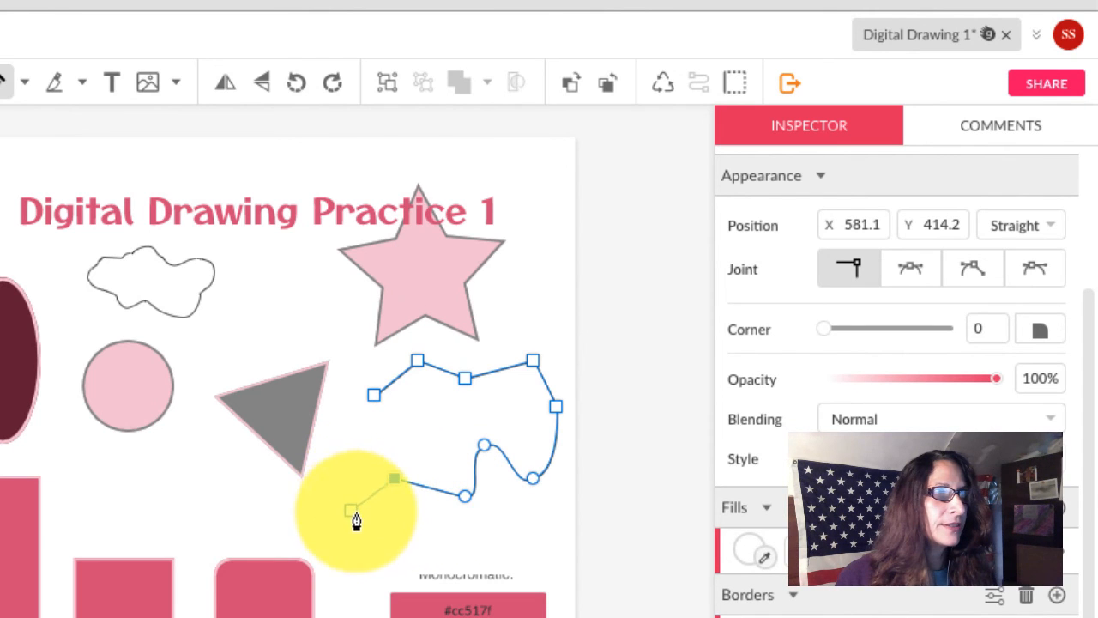
click(362, 516)
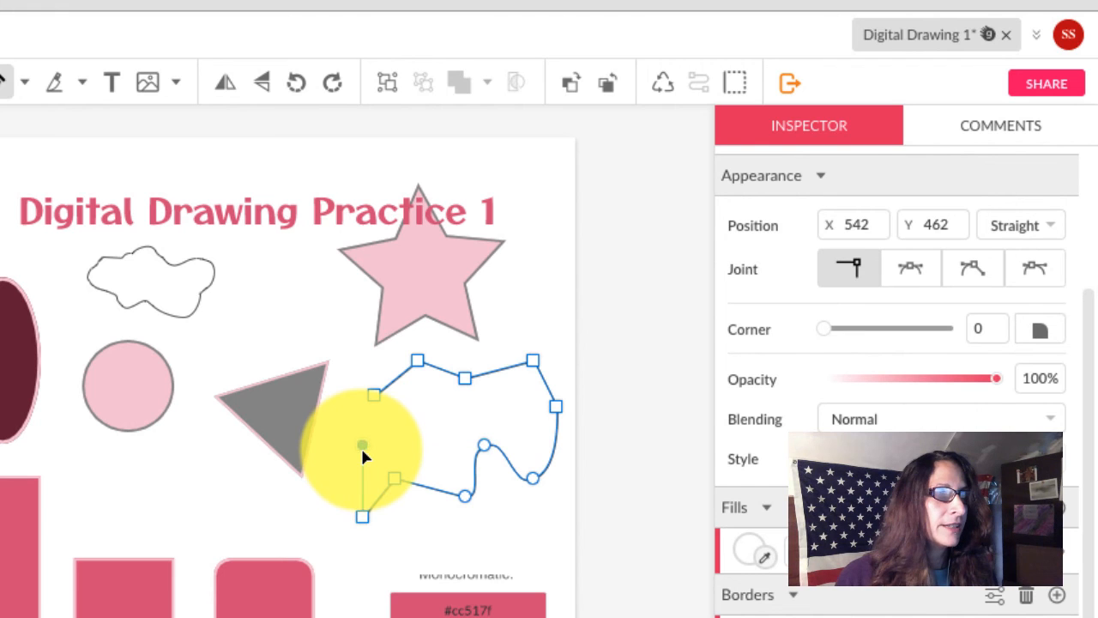
drag(360, 445, 386, 425)
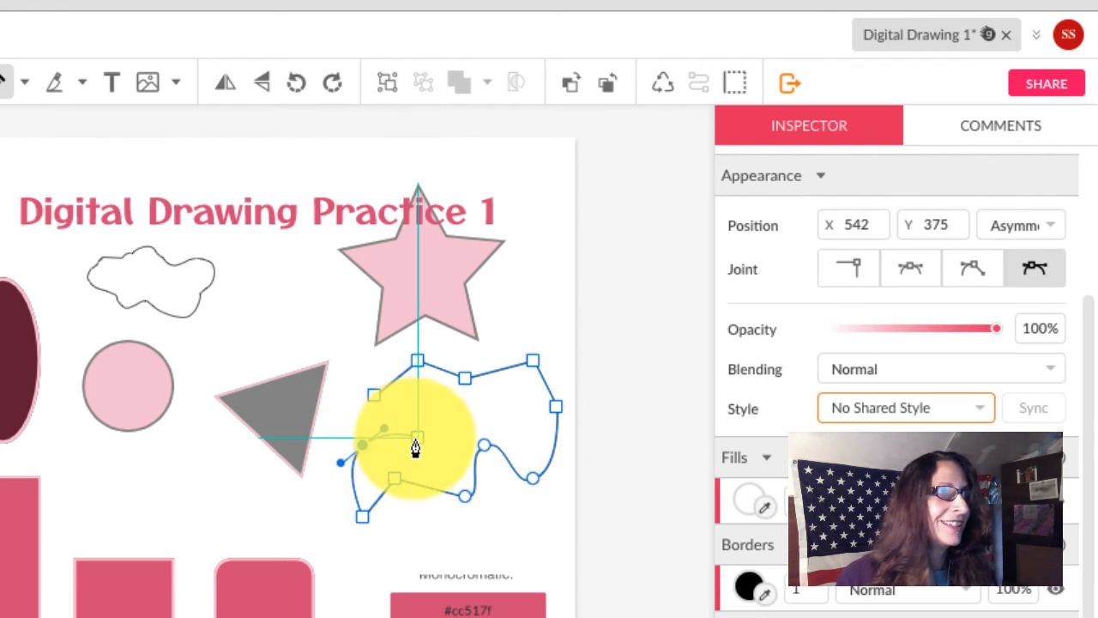
click(416, 440)
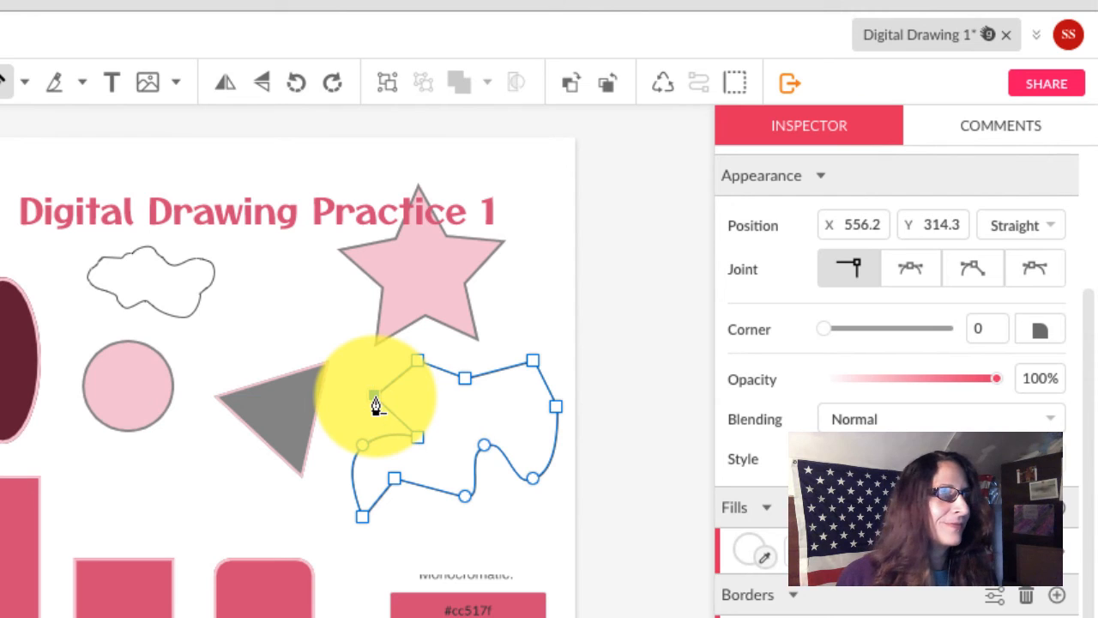
click(375, 399)
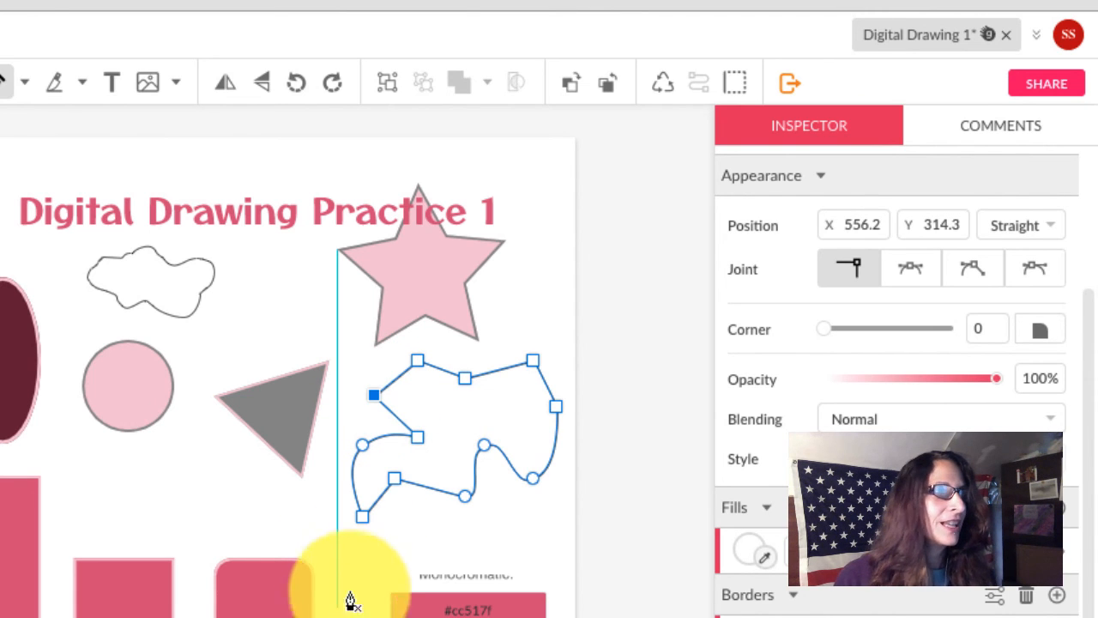
scroll(40, 144, up, 1)
scroll(88, 333, up, 10)
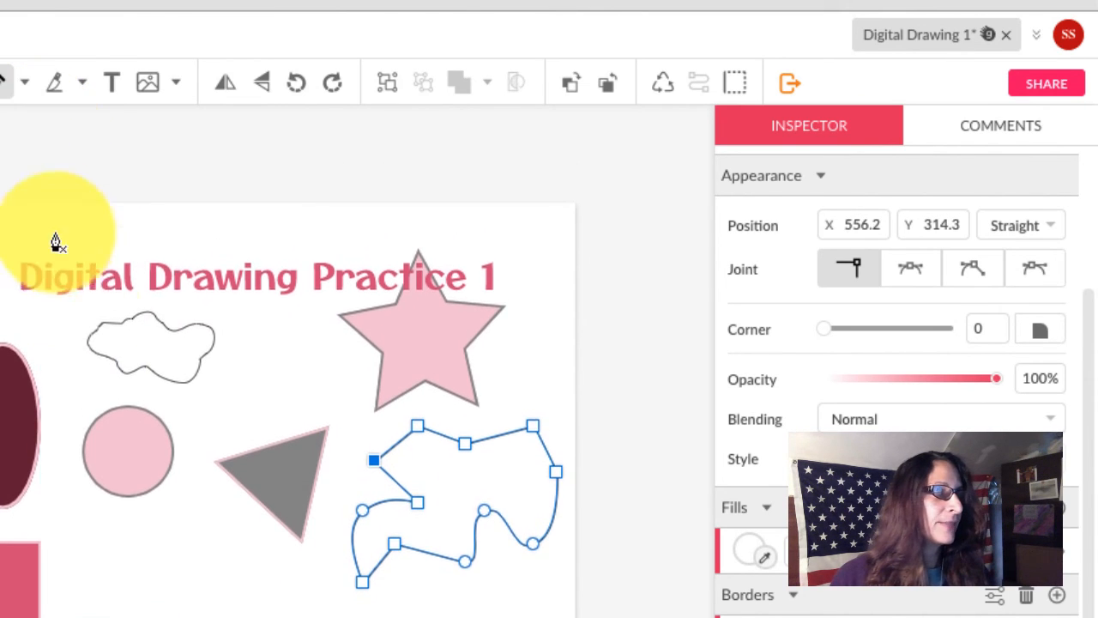
scroll(88, 333, up, 15)
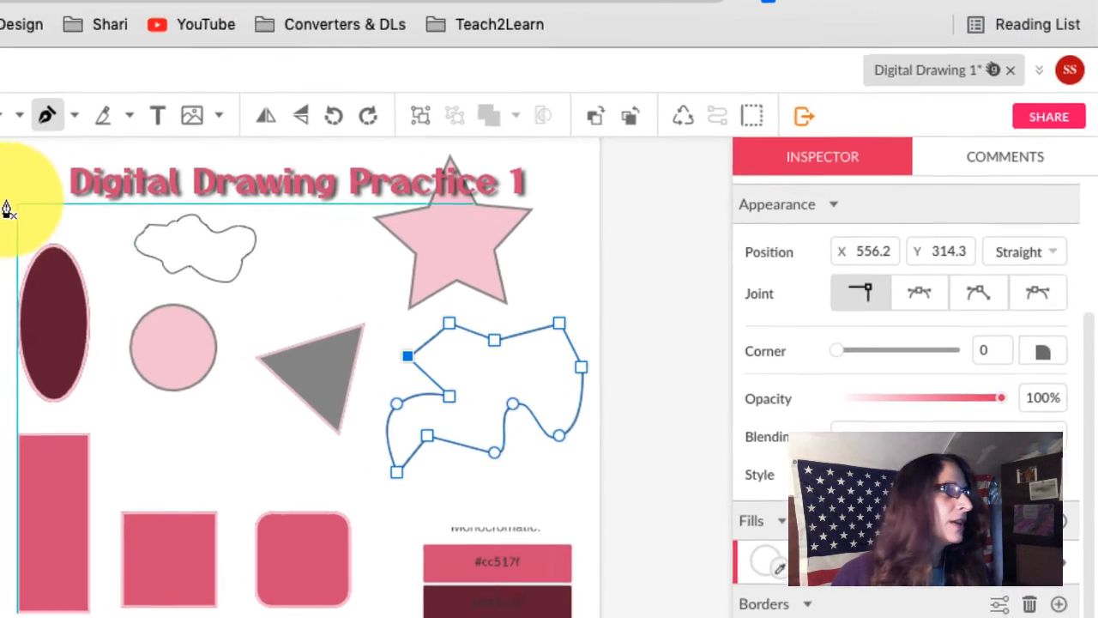
scroll(8, 211, up, 3)
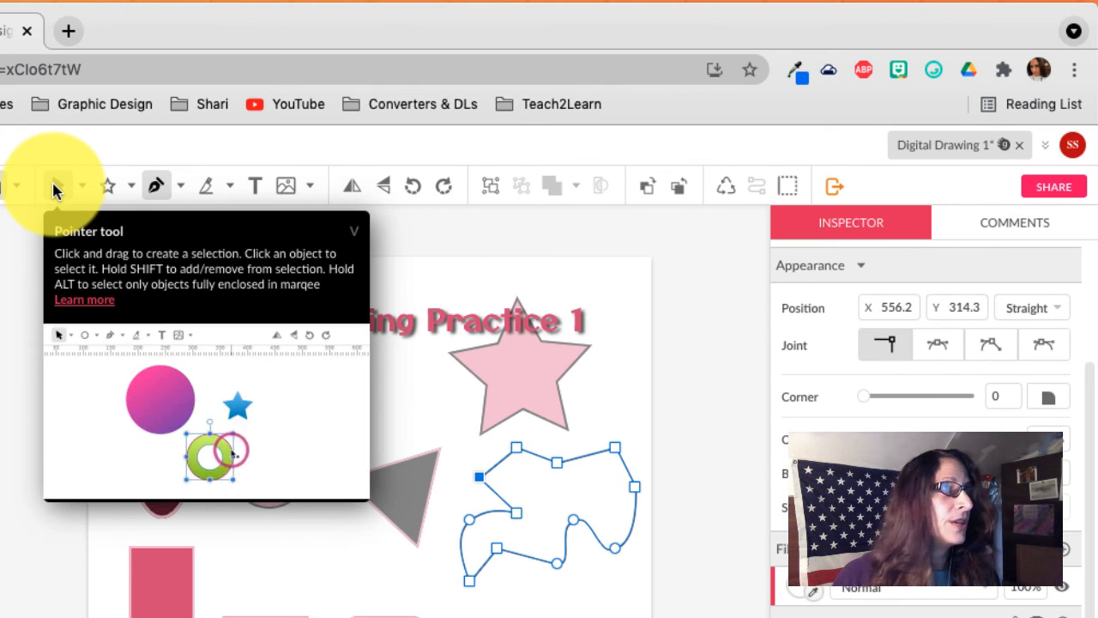
With the Pointer tool, select the wavy pen path and the cloud path together.
click(53, 187)
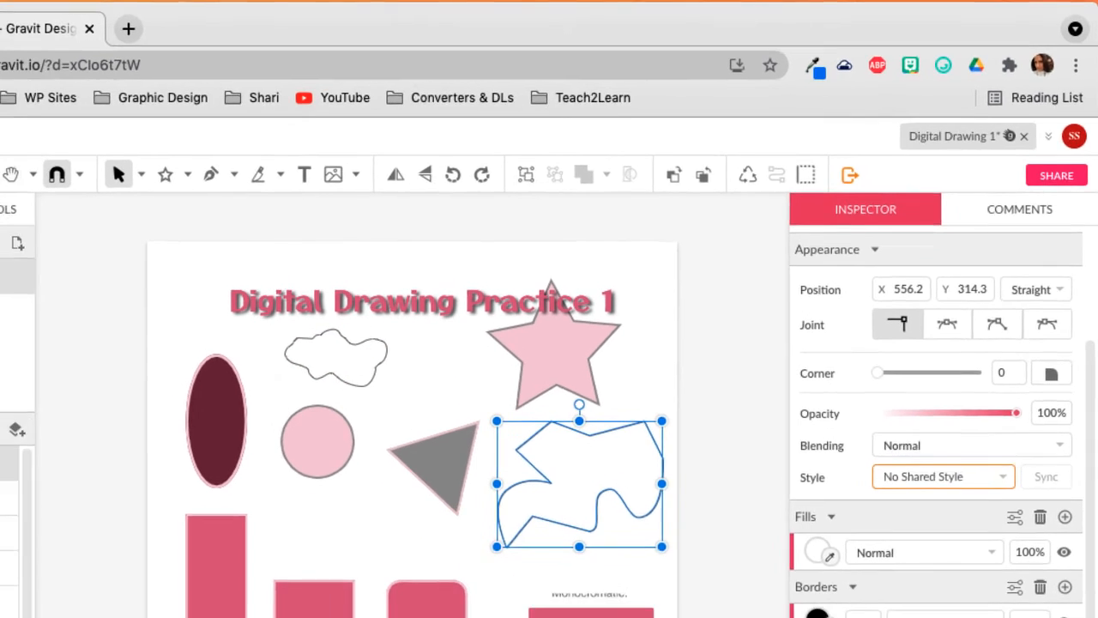
click(527, 617)
drag(527, 607, 257, 560)
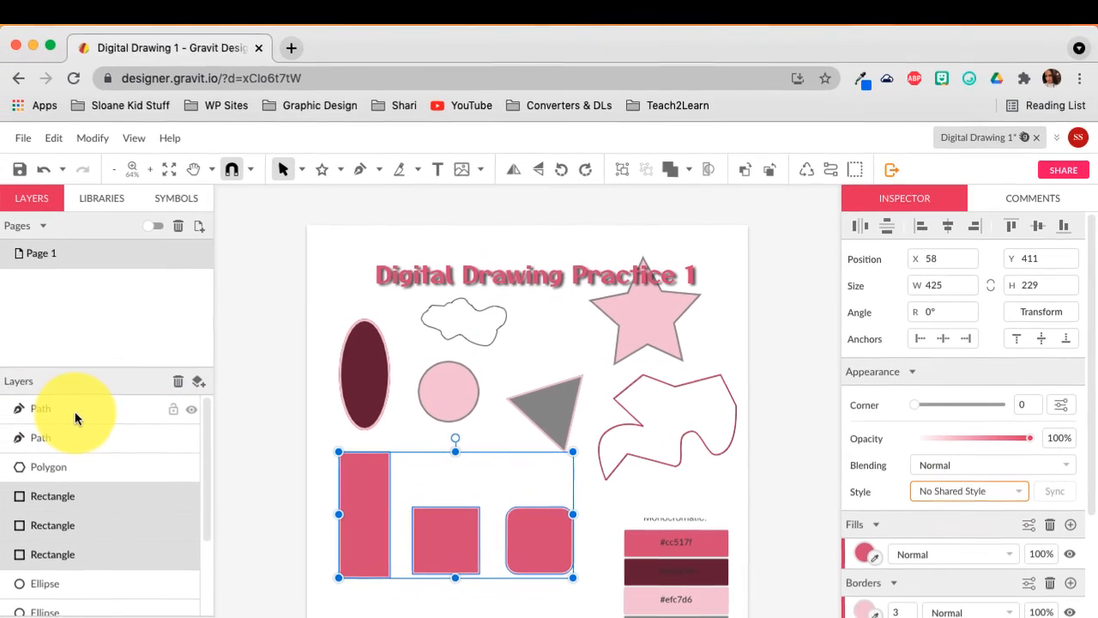
click(0, 423)
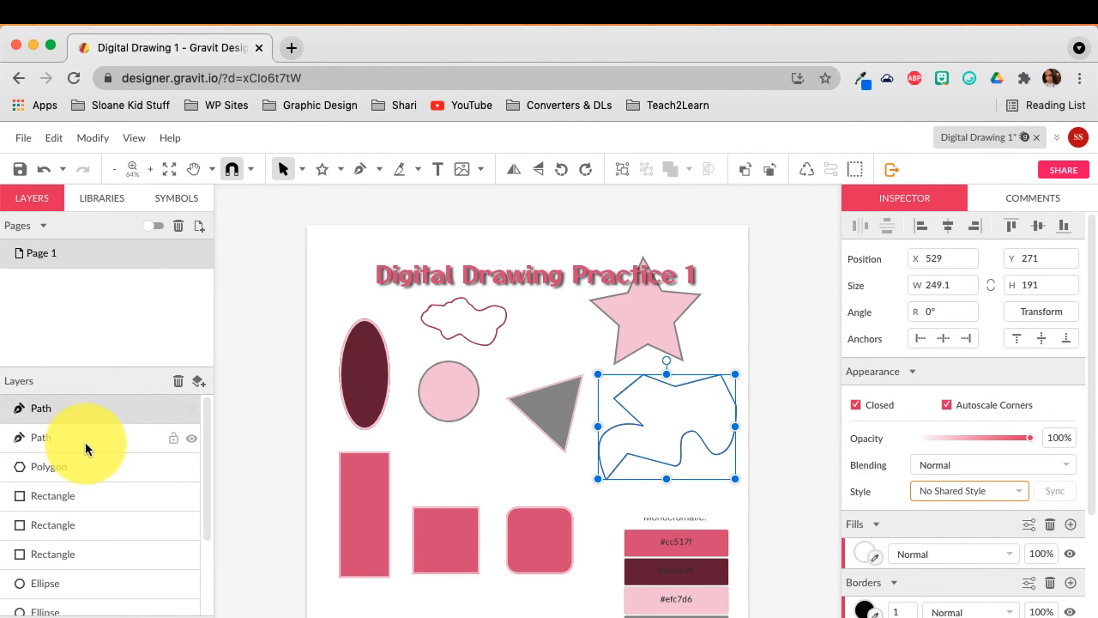
shift+click(85, 442)
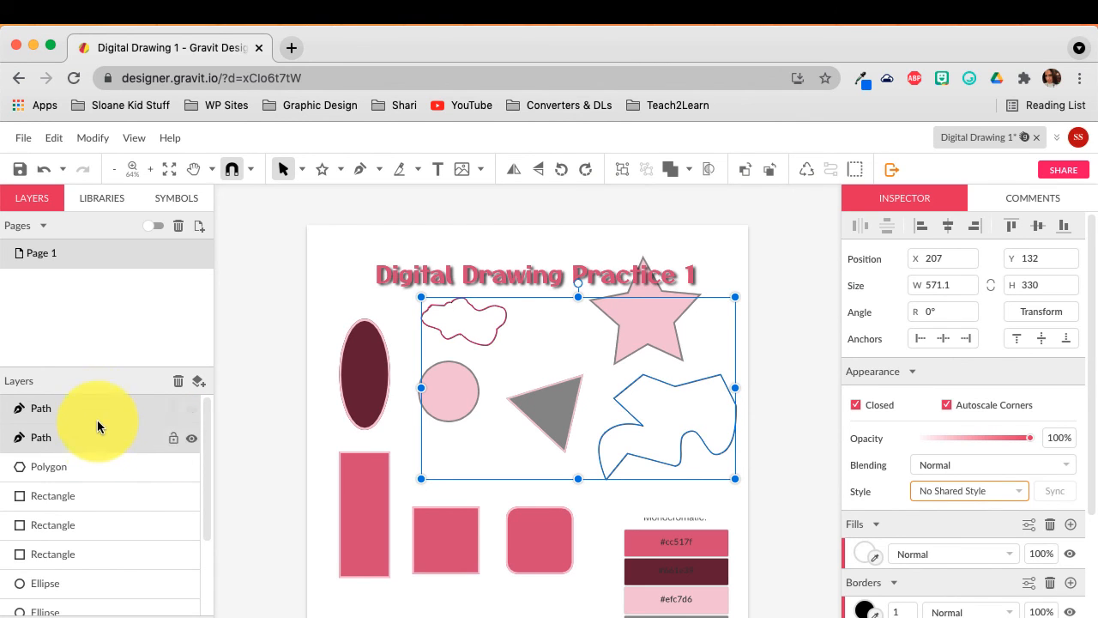
Fill both blobs with the palette's dark maroon swatch using the Fills eyedropper.
click(873, 557)
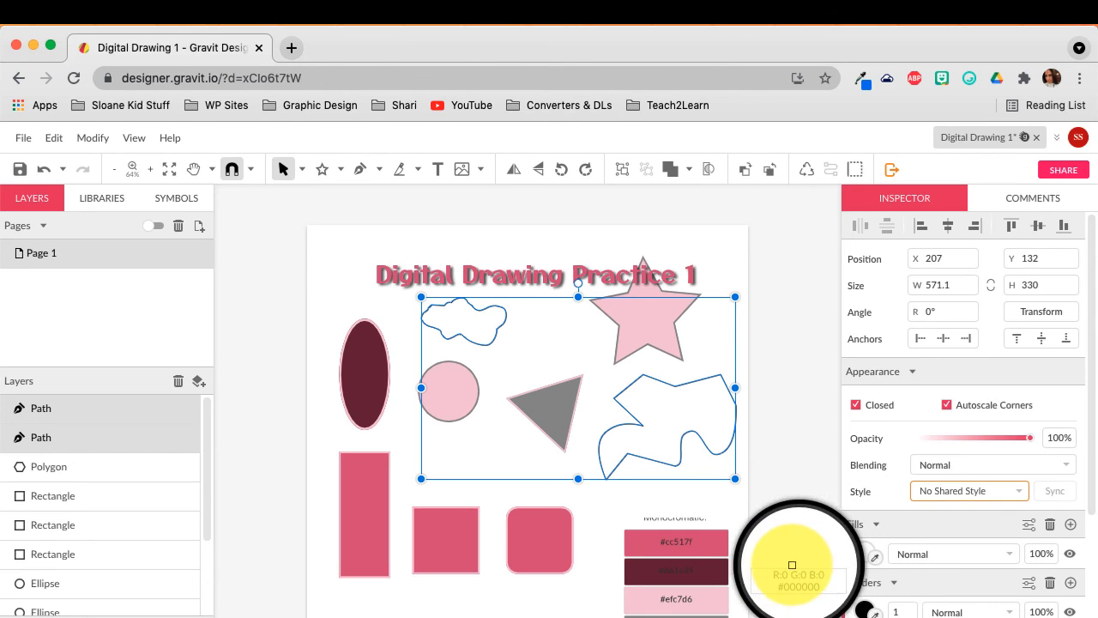
click(717, 568)
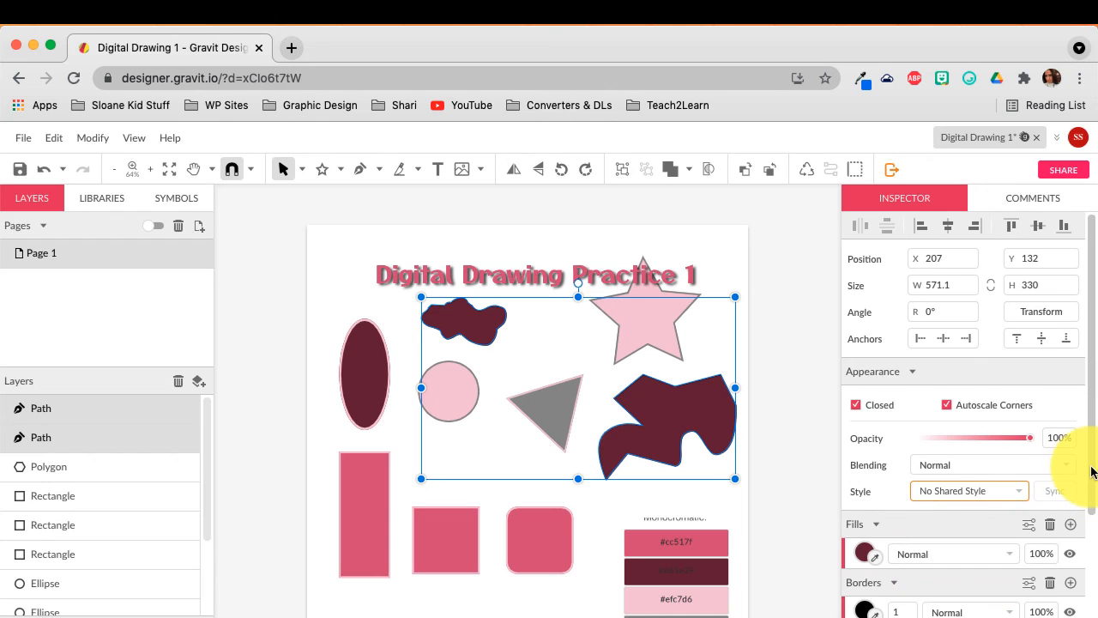
scroll(1073, 467, down, 3)
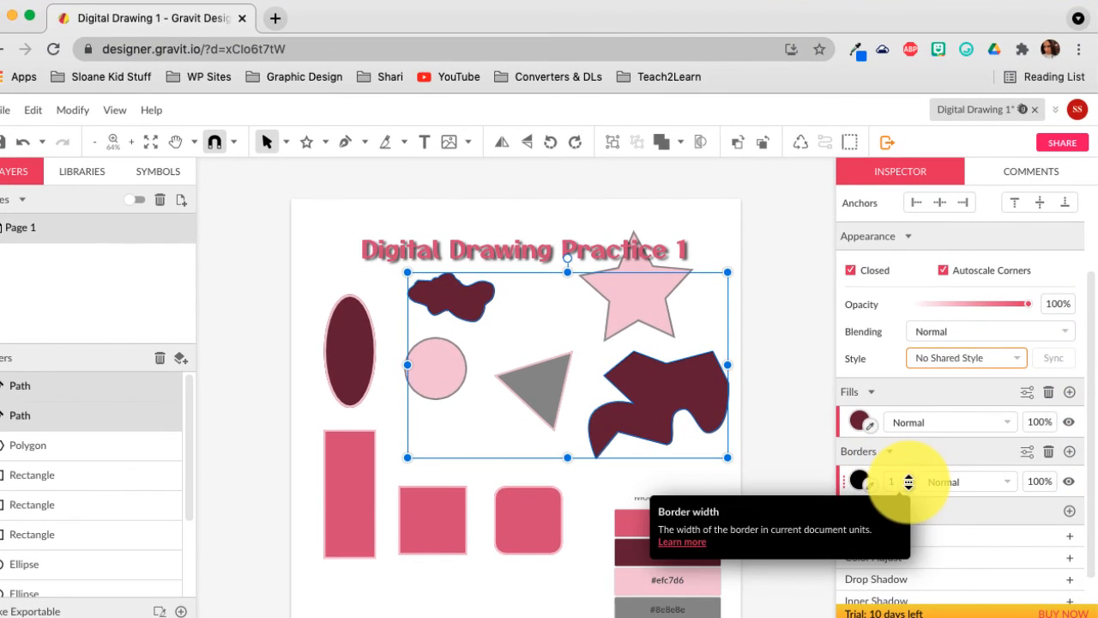
Give both blobs a width-3 border in light pink #efc7d6.
click(909, 478)
click(908, 478)
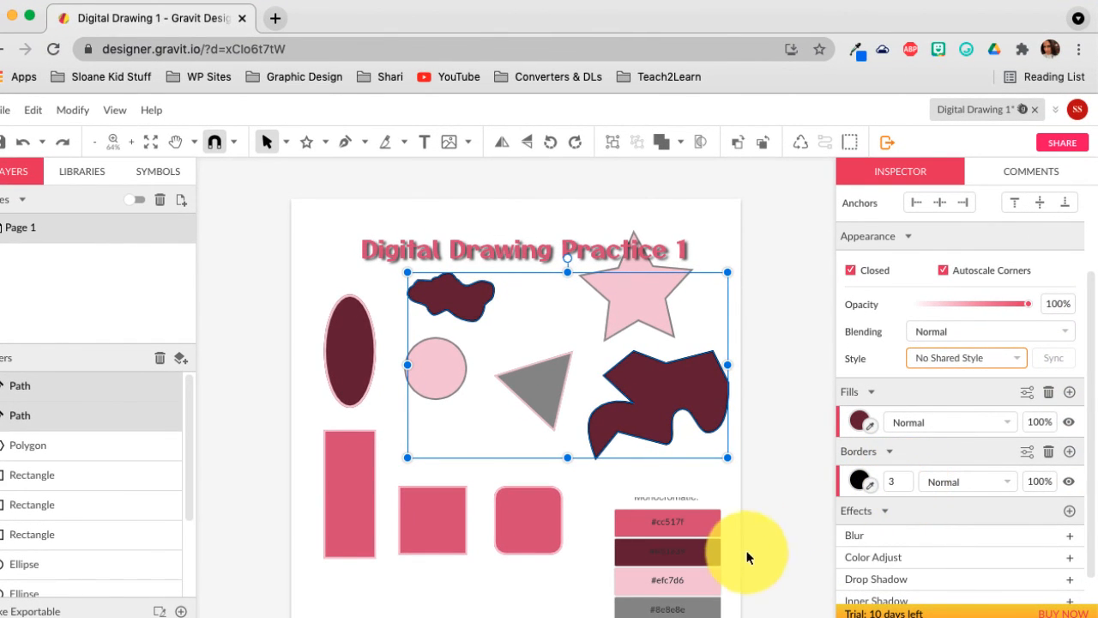
click(870, 486)
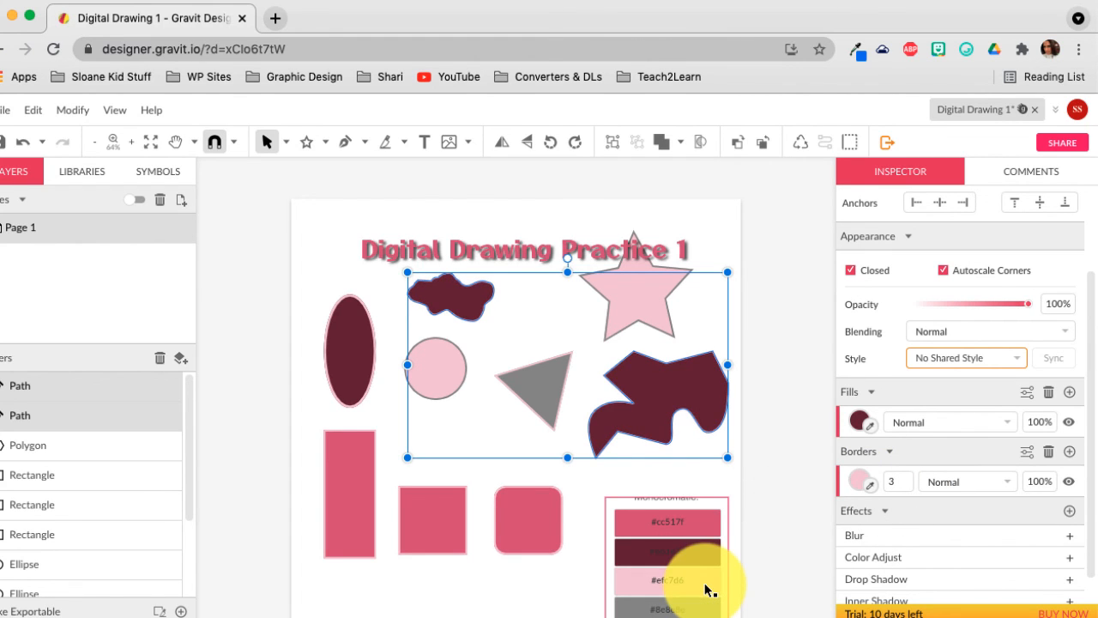
click(730, 484)
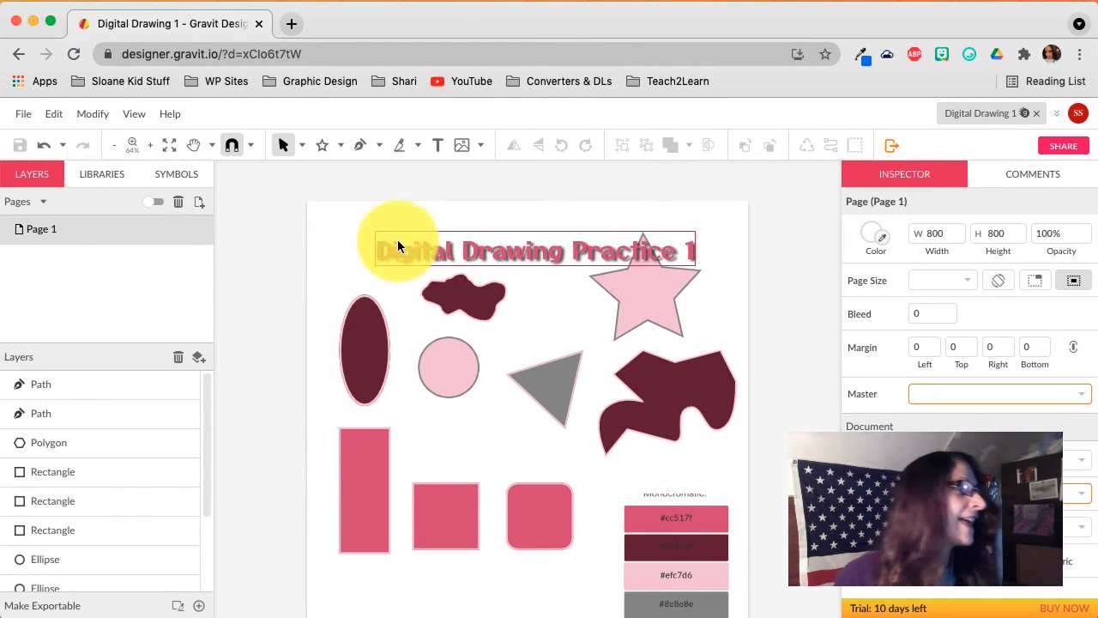
Export the 800×800 drawing page as a PNG image (.png).
click(21, 121)
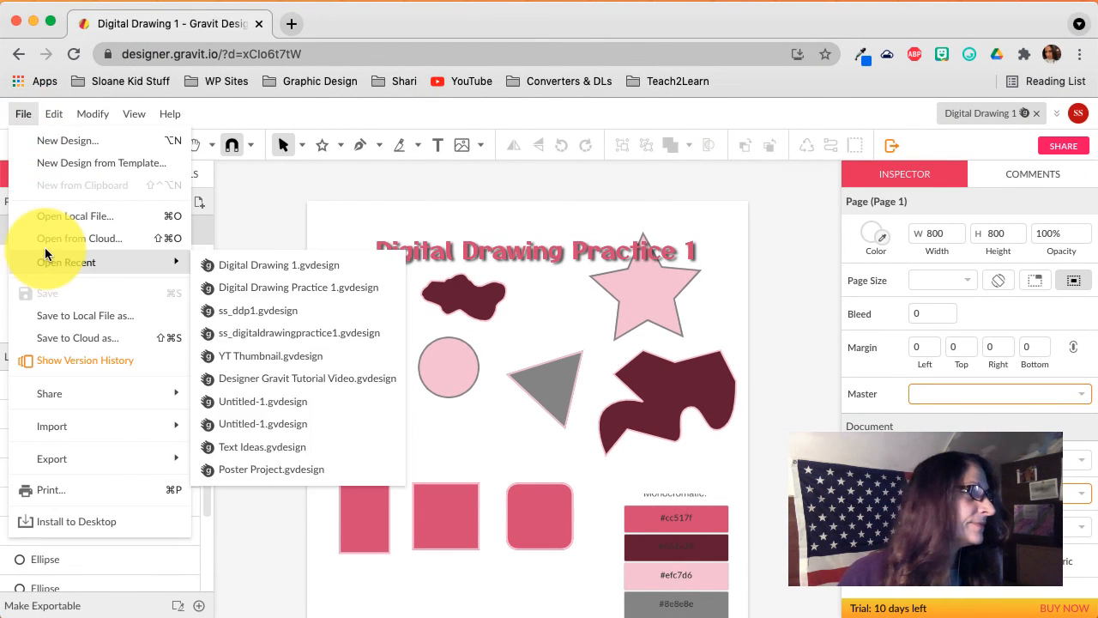
mouse_move(71, 459)
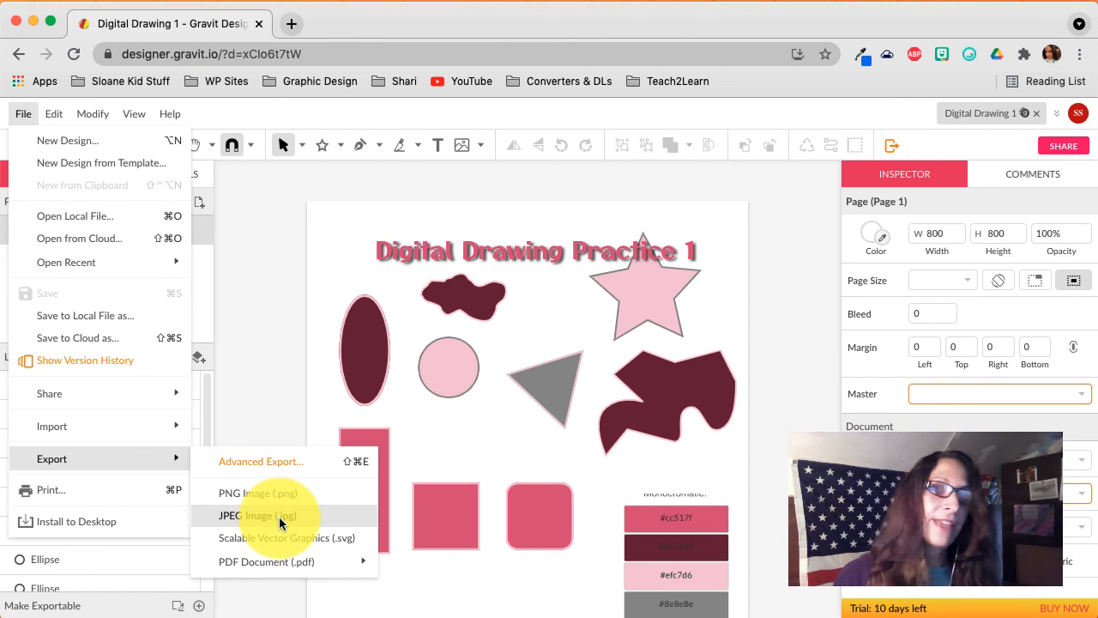
click(284, 493)
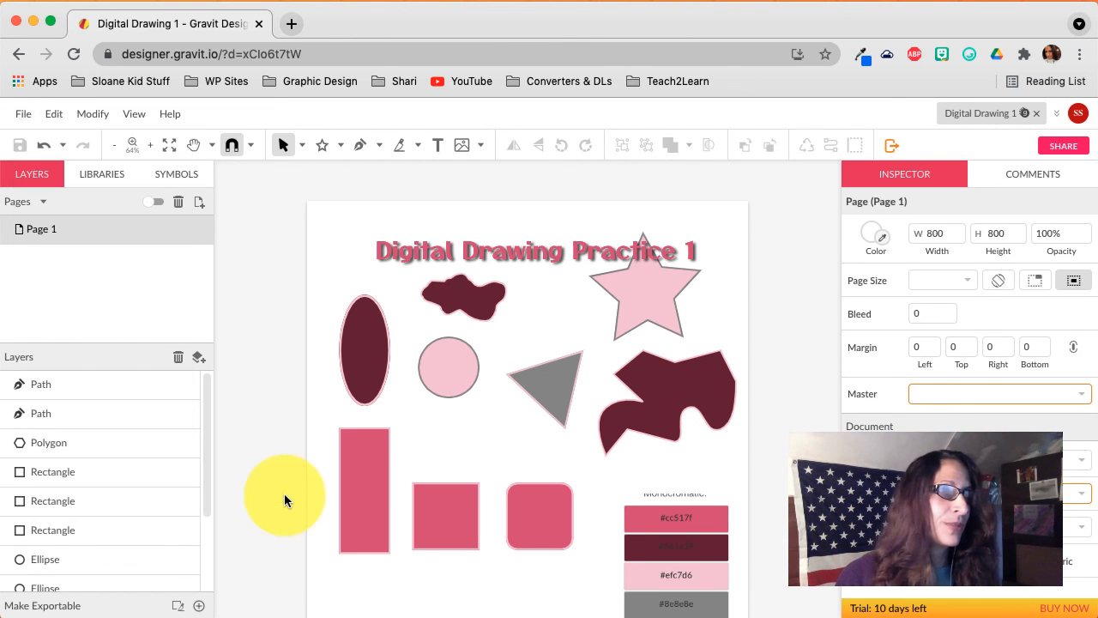